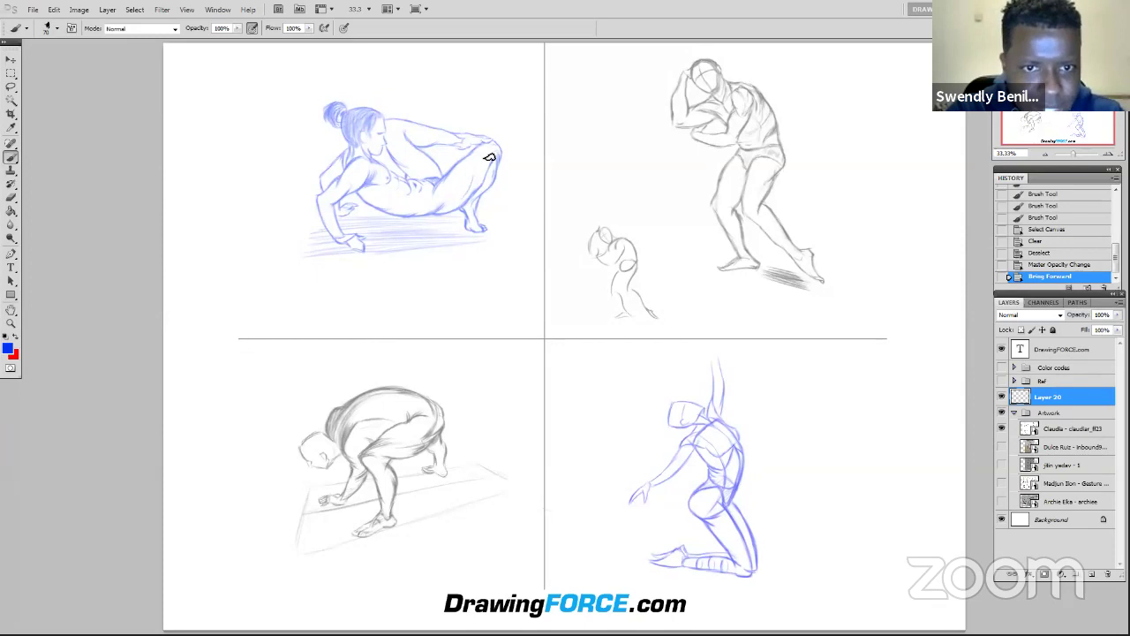
Examine the blue reclining figure sketch and the blue kneeling figure sketch up close
scroll(537, 328, "up", 1)
scroll(538, 328, "up", 2)
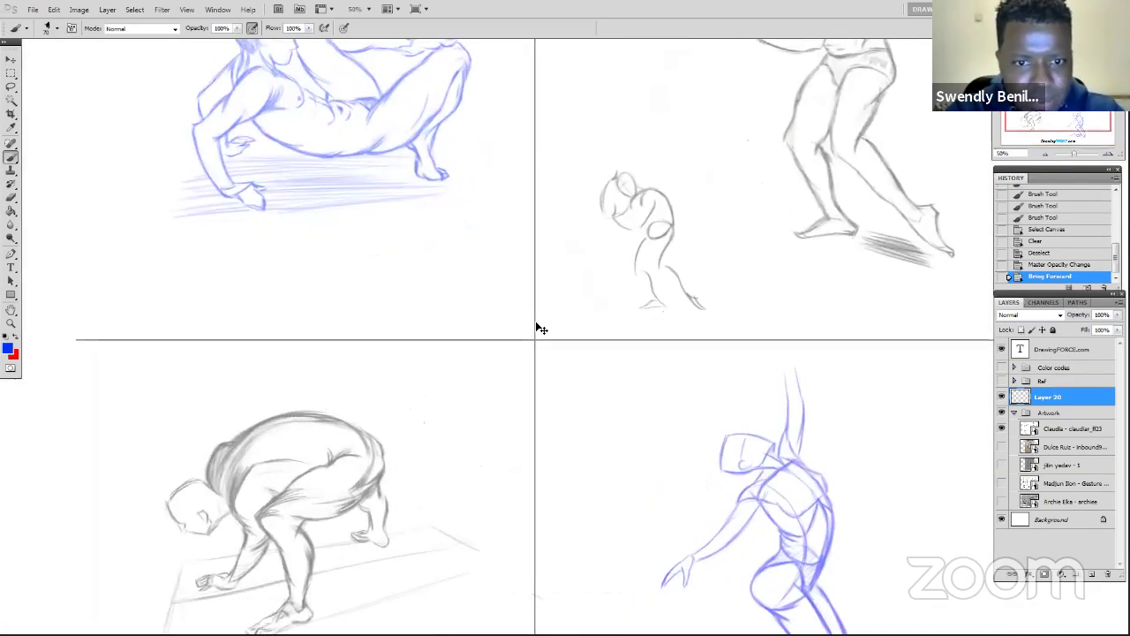
left_click_drag(573, 288, 692, 381)
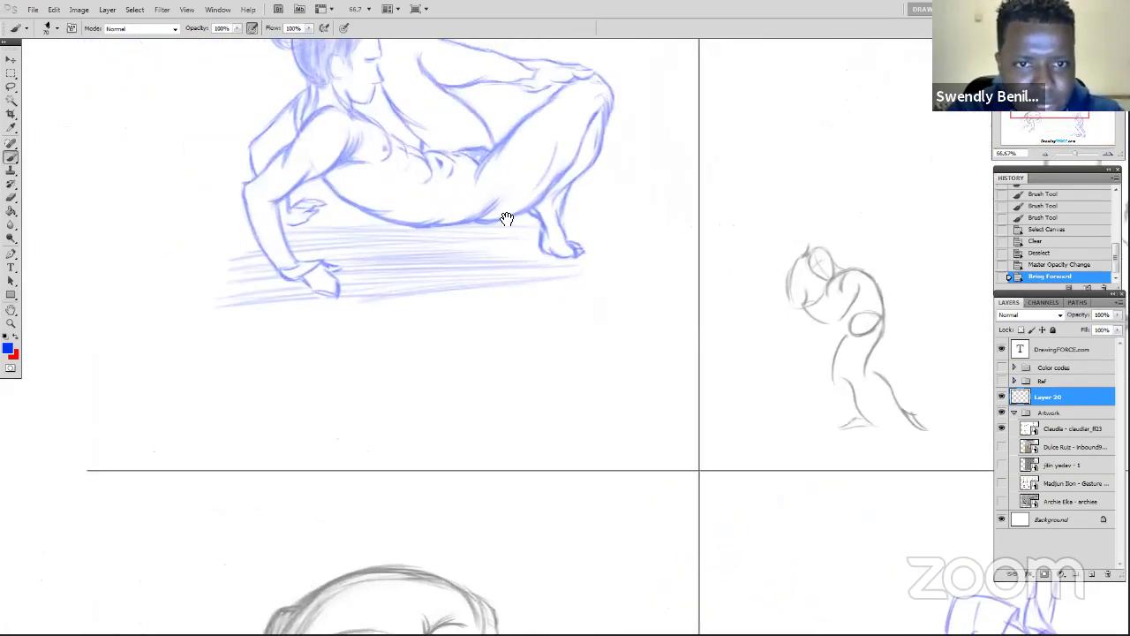
left_click_drag(521, 235, 596, 310)
left_click_drag(533, 231, 504, 220)
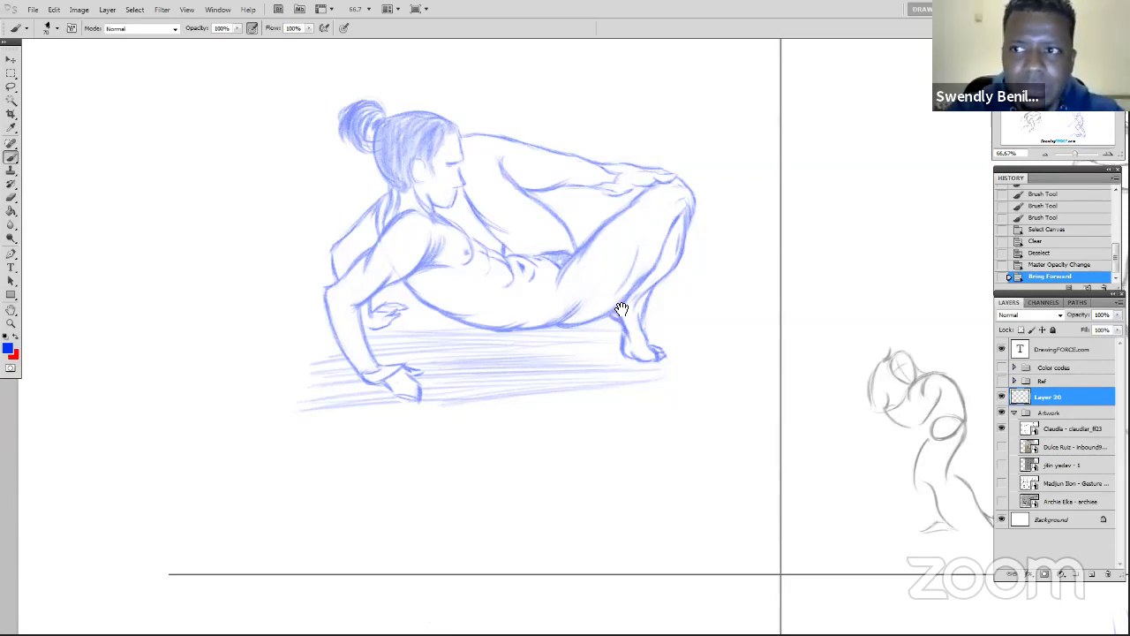
mouse_move(623, 309)
left_mouse_down()
mouse_move(616, 300)
mouse_move(618, 322)
mouse_move(566, 295)
mouse_move(610, 300)
mouse_move(469, 166)
mouse_move(595, 297)
mouse_move(584, 268)
mouse_move(610, 313)
mouse_move(556, 248)
left_mouse_up()
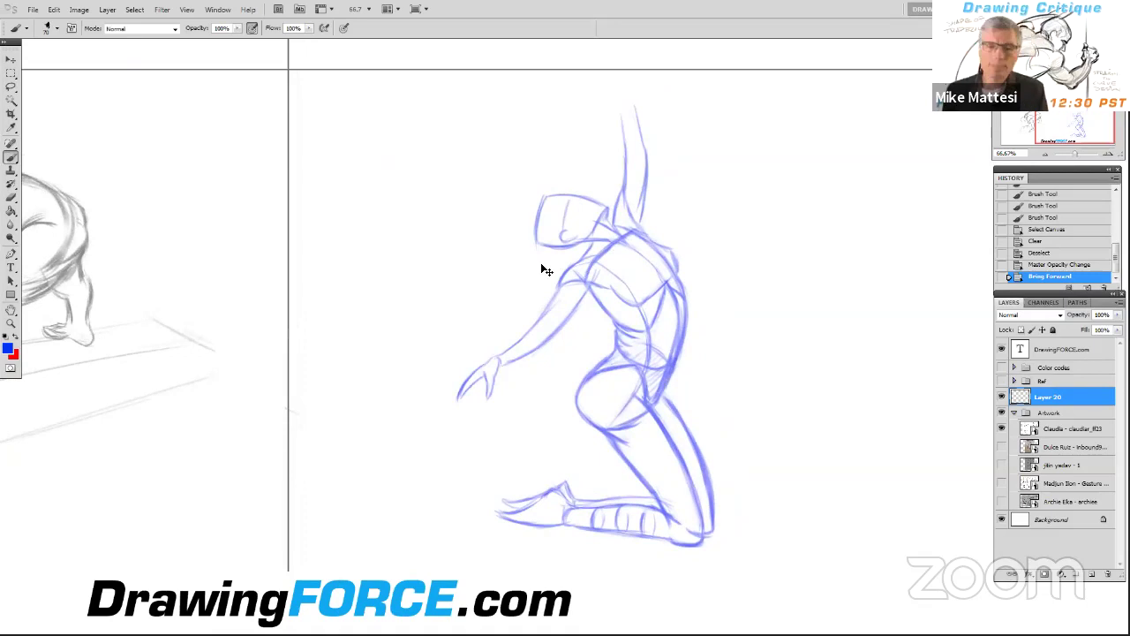
scroll(547, 271, "up", 1)
left_click_drag(575, 283, 548, 262)
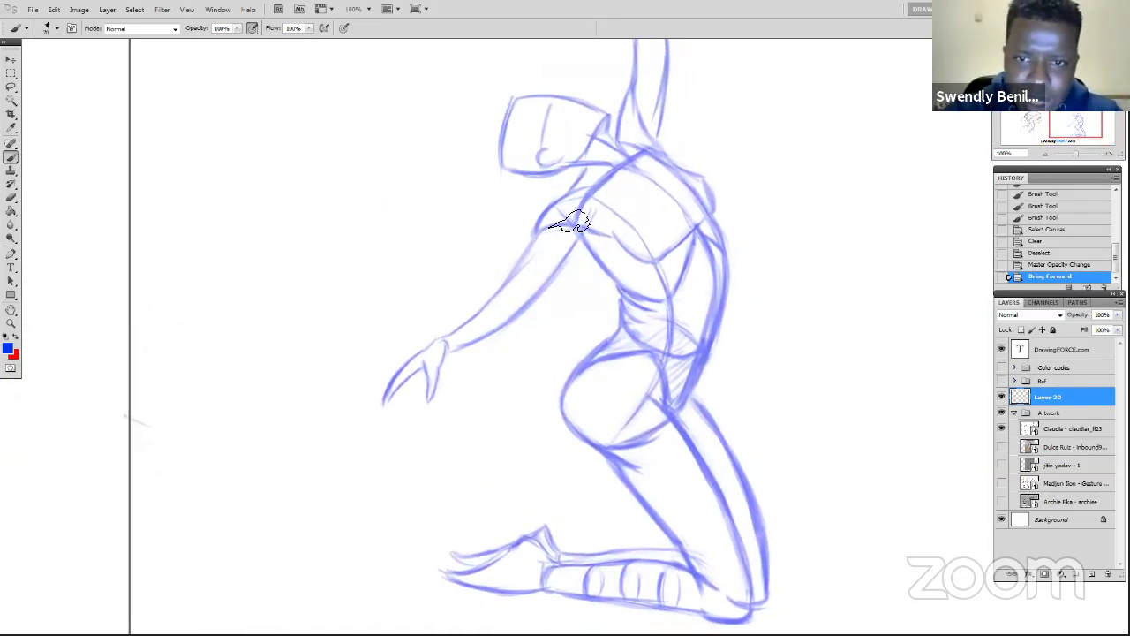
left_click_drag(569, 222, 528, 194)
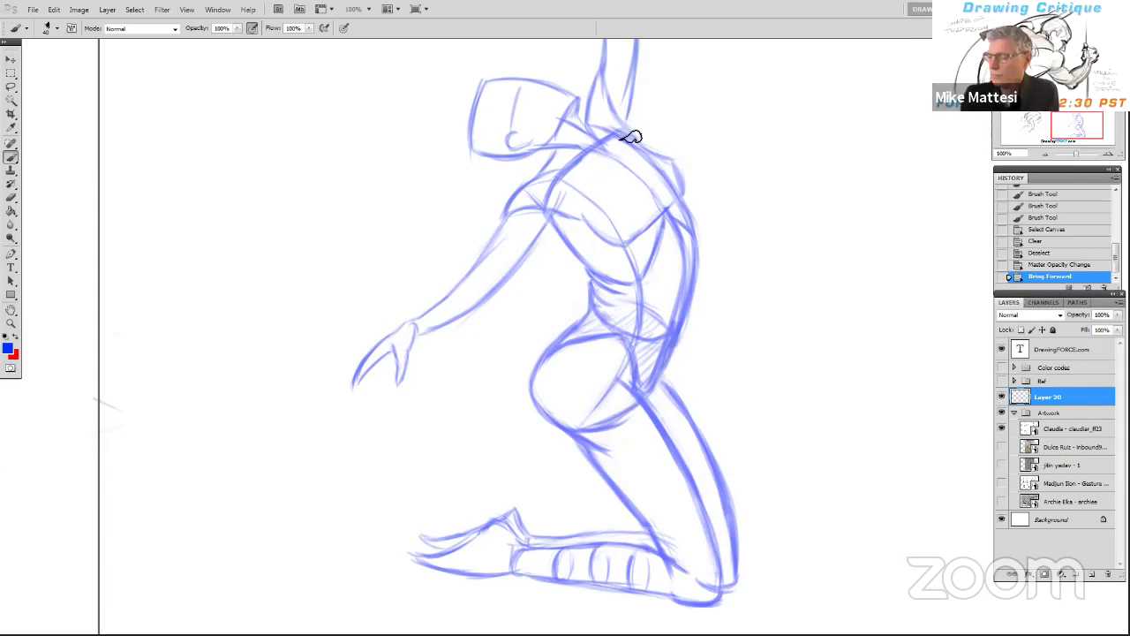
left_click_drag(644, 150, 668, 224)
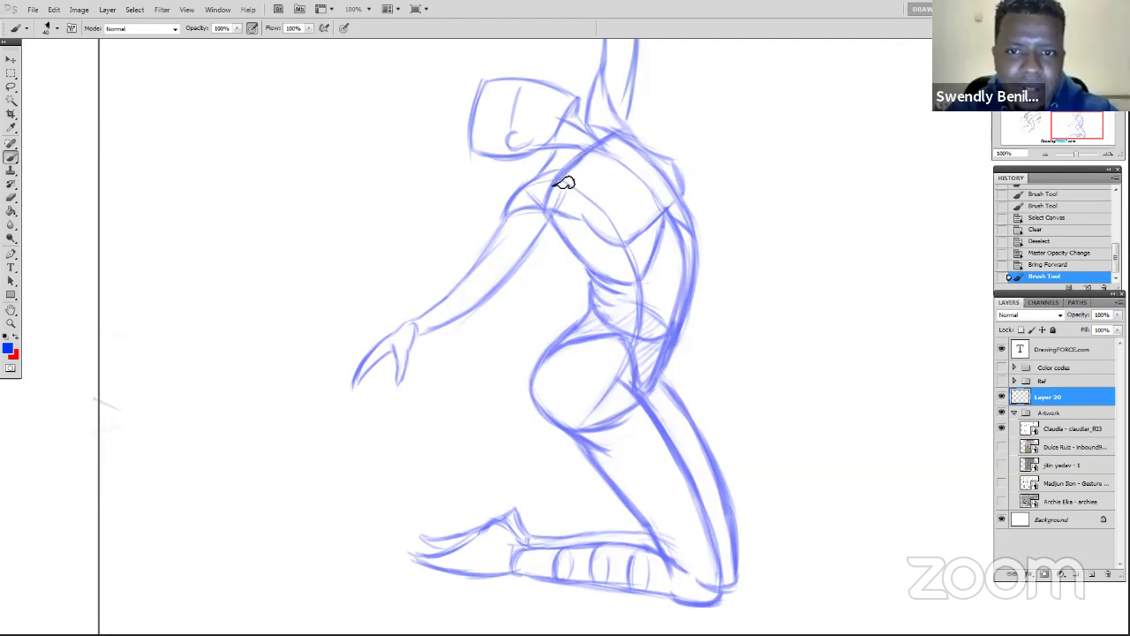
left_click_drag(616, 156, 647, 186)
left_click_drag(598, 146, 636, 178)
left_click_drag(599, 146, 634, 176)
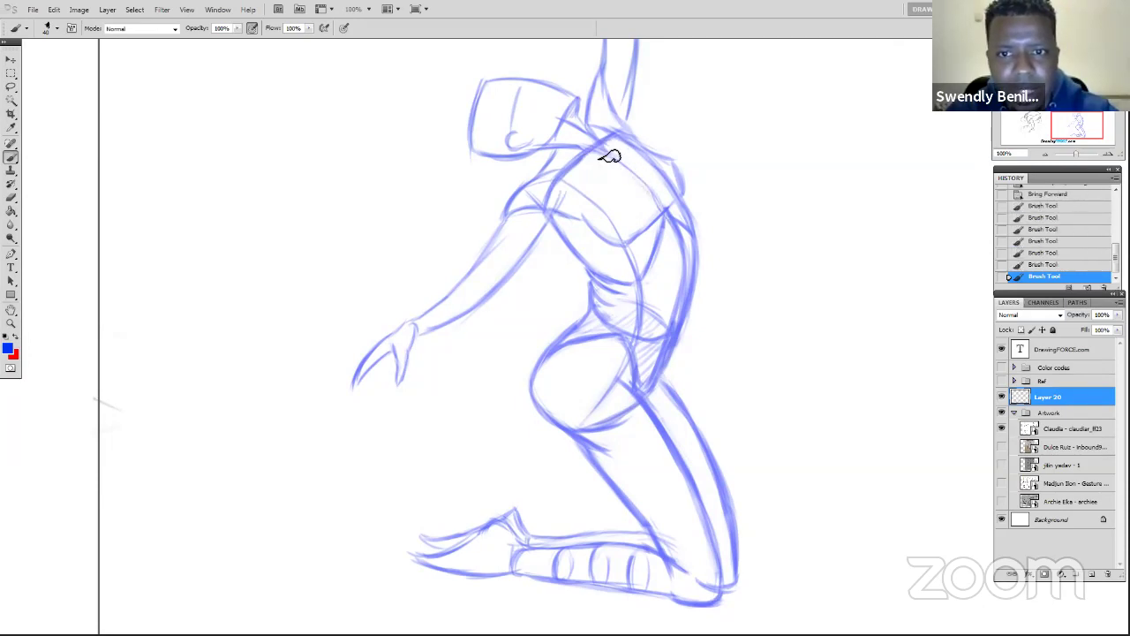
left_click_drag(593, 141, 676, 235)
left_click_drag(597, 148, 675, 274)
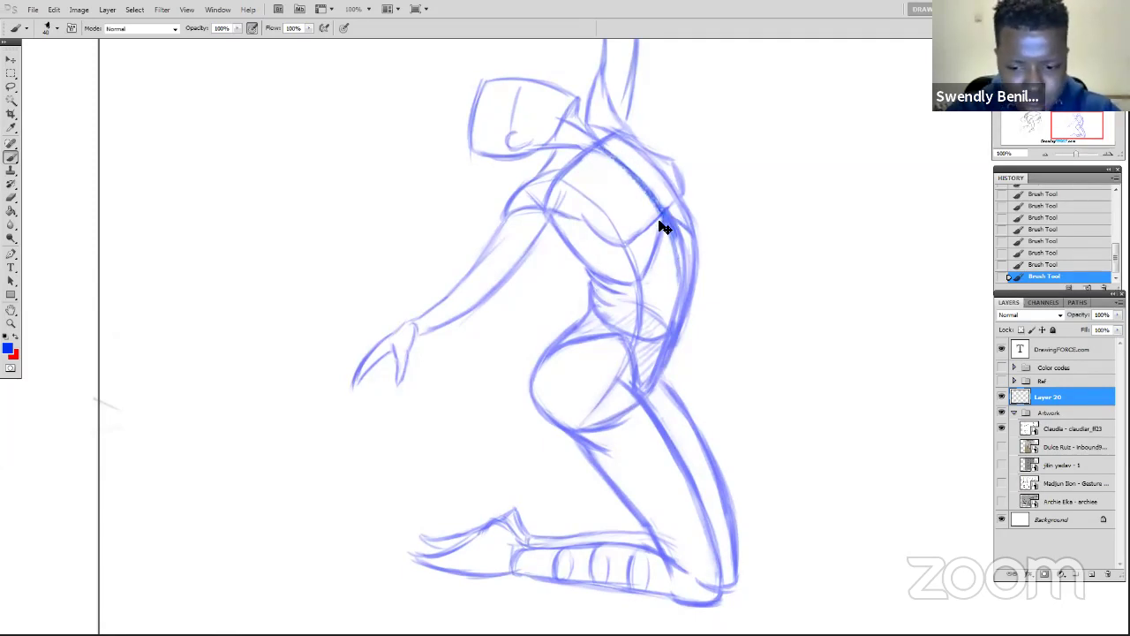
key("Delete")
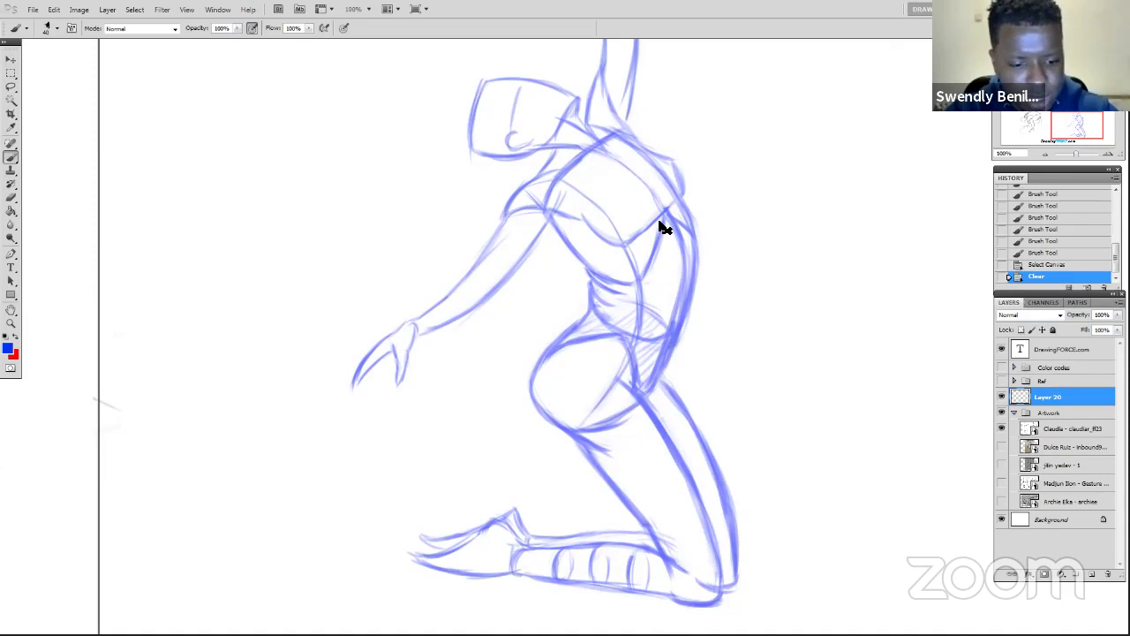
key("ctrl+d")
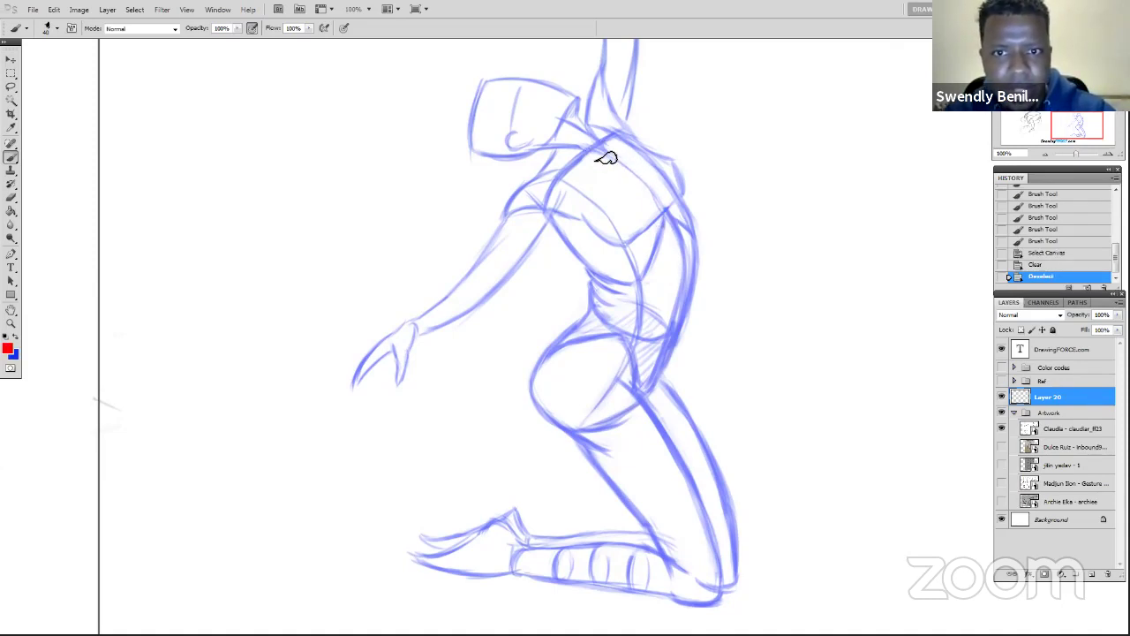
Switch the brush colour to red and paint a bold force curve from the kneeling figure's neck down the torso to the hip
mouse_move(606, 157)
left_mouse_down()
mouse_move(640, 178)
mouse_move(674, 227)
left_mouse_up()
left_click_drag(602, 154, 676, 265)
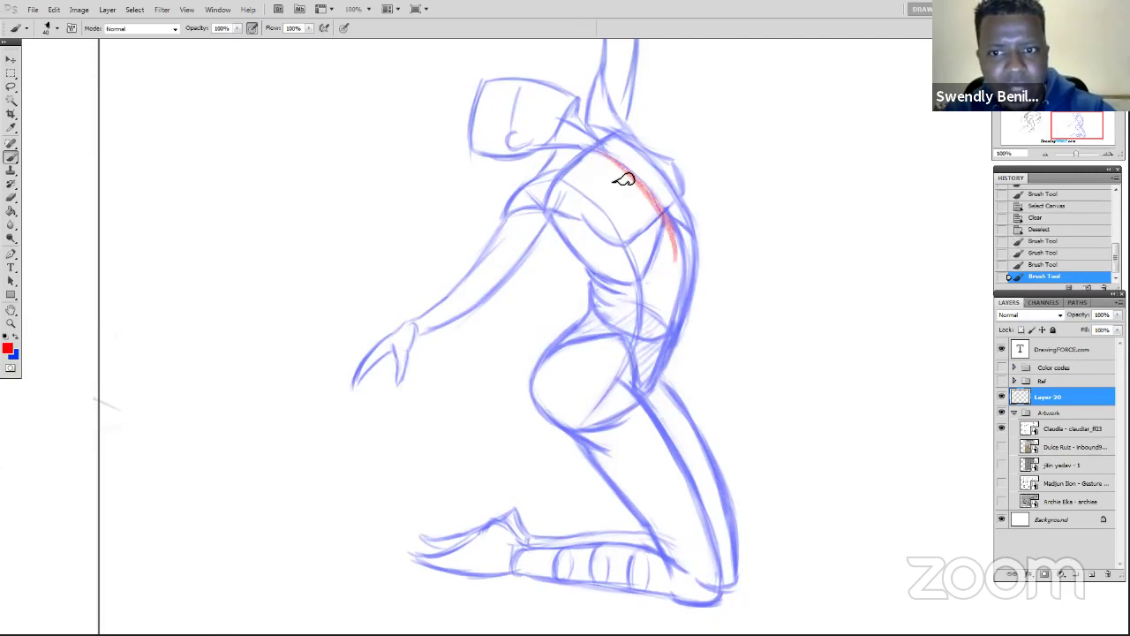
mouse_move(623, 179)
left_mouse_down()
mouse_move(655, 234)
mouse_move(678, 269)
left_mouse_up()
mouse_move(667, 223)
left_mouse_down()
mouse_move(671, 270)
mouse_move(650, 213)
mouse_move(664, 241)
mouse_move(647, 383)
mouse_move(666, 252)
mouse_move(657, 224)
mouse_move(670, 270)
mouse_move(643, 388)
left_mouse_up()
mouse_move(675, 254)
left_mouse_down()
mouse_move(641, 385)
mouse_move(661, 338)
mouse_move(628, 397)
mouse_move(664, 244)
mouse_move(668, 274)
mouse_move(630, 402)
left_mouse_up()
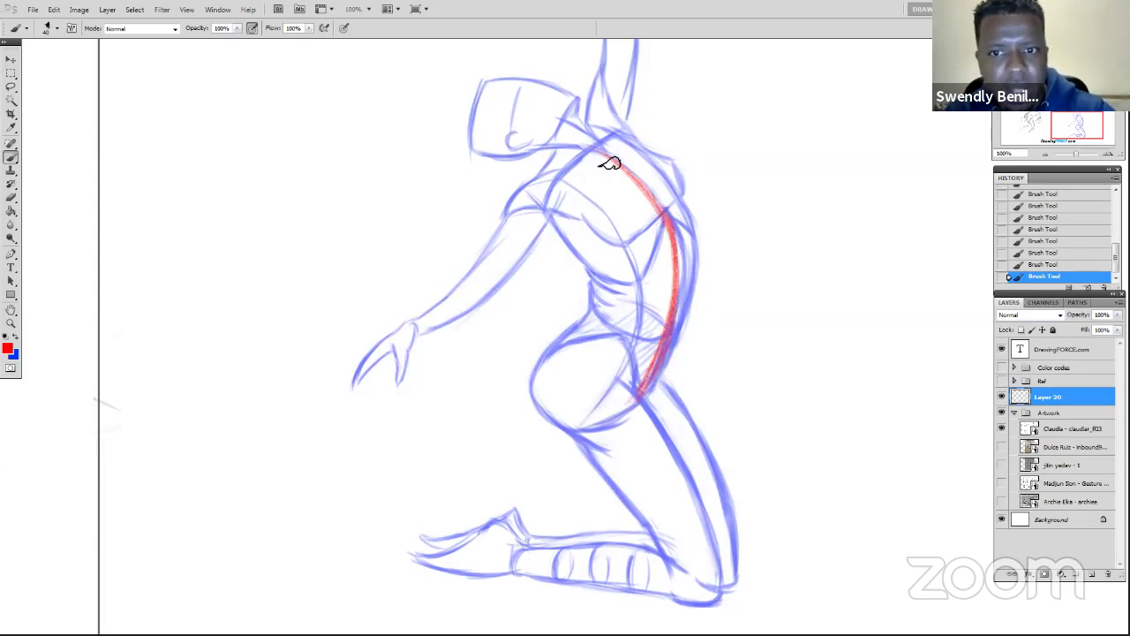
left_click_drag(610, 159, 675, 278)
left_click_drag(662, 206, 666, 348)
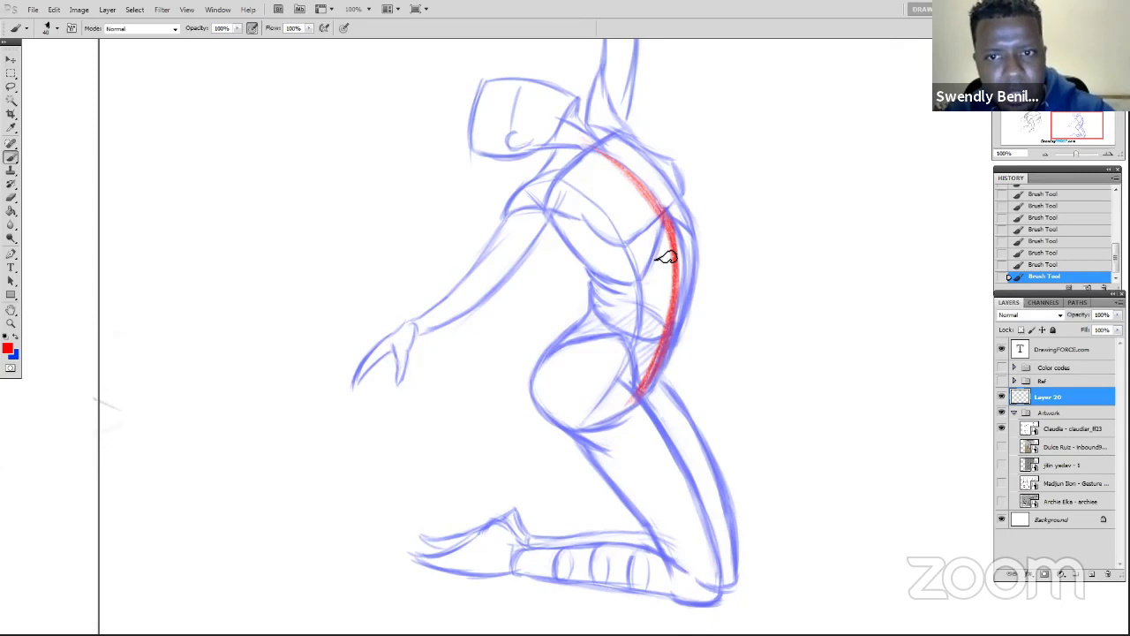
mouse_move(633, 181)
left_mouse_down()
mouse_move(662, 216)
mouse_move(673, 299)
left_mouse_up()
left_click_drag(664, 220, 674, 307)
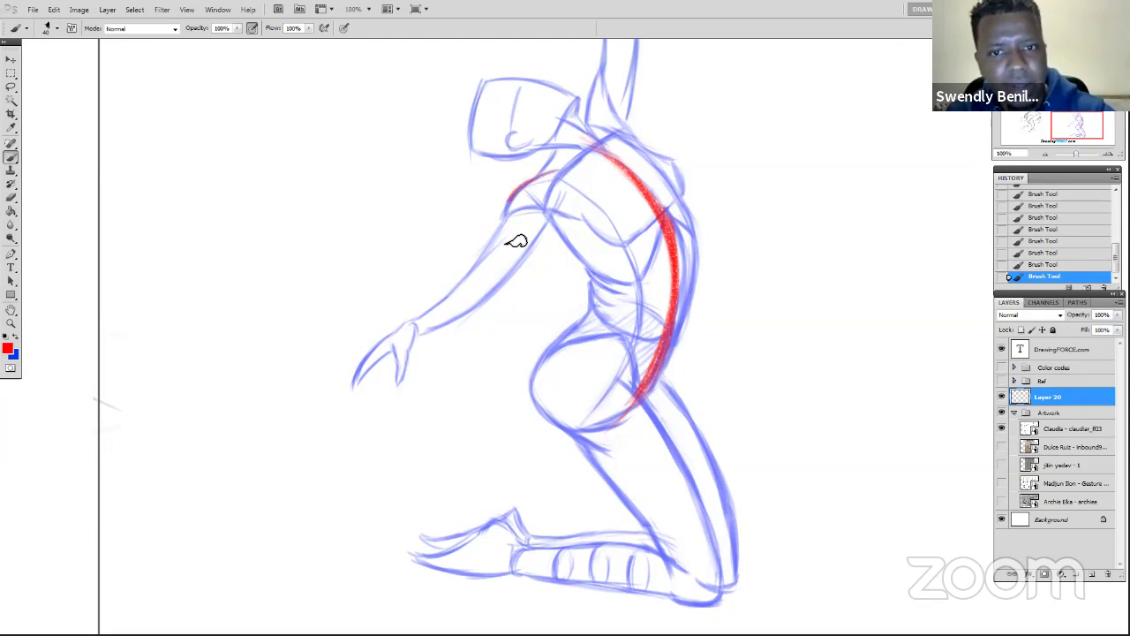
Paint red force curves over the kneeling figure's lowered arm, from the shoulder through the forearm into the hand
mouse_move(541, 173)
left_mouse_down()
mouse_move(495, 281)
mouse_move(488, 288)
mouse_move(529, 234)
mouse_move(390, 351)
mouse_move(535, 223)
mouse_move(510, 254)
left_mouse_up()
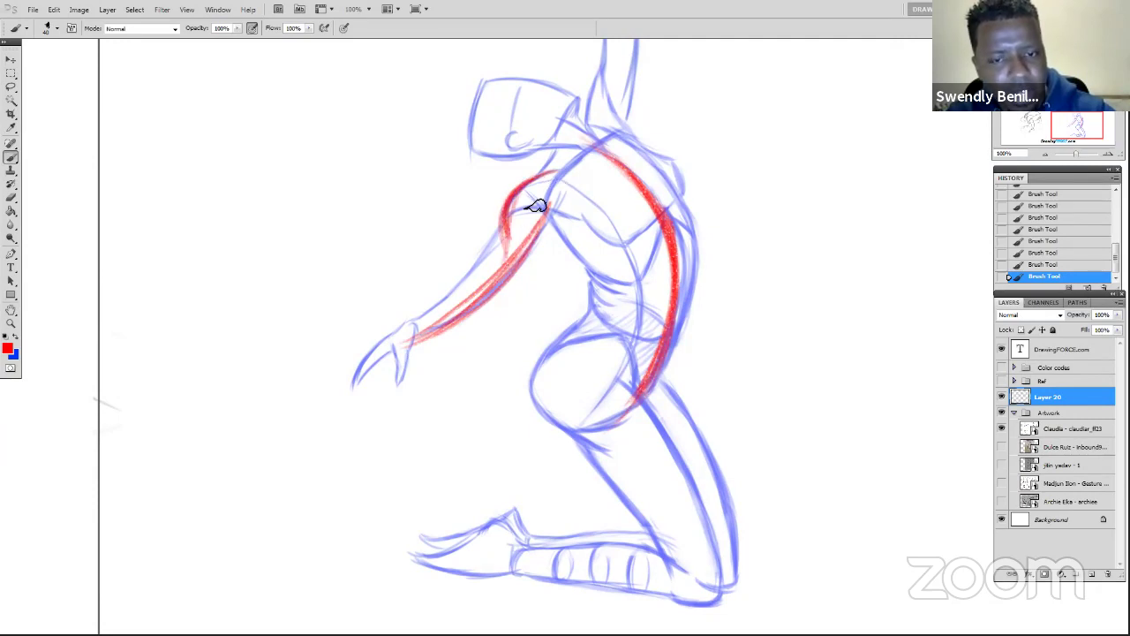
mouse_move(535, 206)
left_mouse_down()
mouse_move(458, 310)
mouse_move(406, 337)
left_mouse_up()
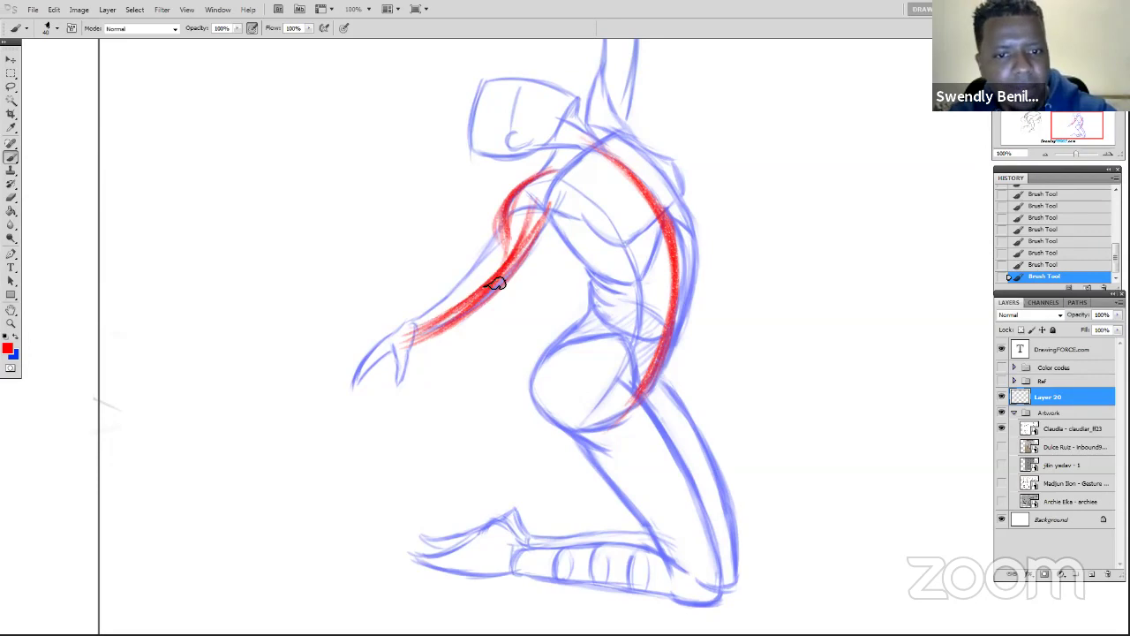
mouse_move(428, 323)
left_mouse_down()
mouse_move(374, 368)
mouse_move(394, 336)
mouse_move(371, 386)
mouse_move(419, 334)
mouse_move(403, 379)
mouse_move(395, 351)
mouse_move(336, 404)
mouse_move(424, 324)
mouse_move(497, 282)
mouse_move(404, 354)
left_mouse_up()
Paint red force curves along the kneeling figure's raised arm, connecting them to the torso curve at the shoulder
key("space")
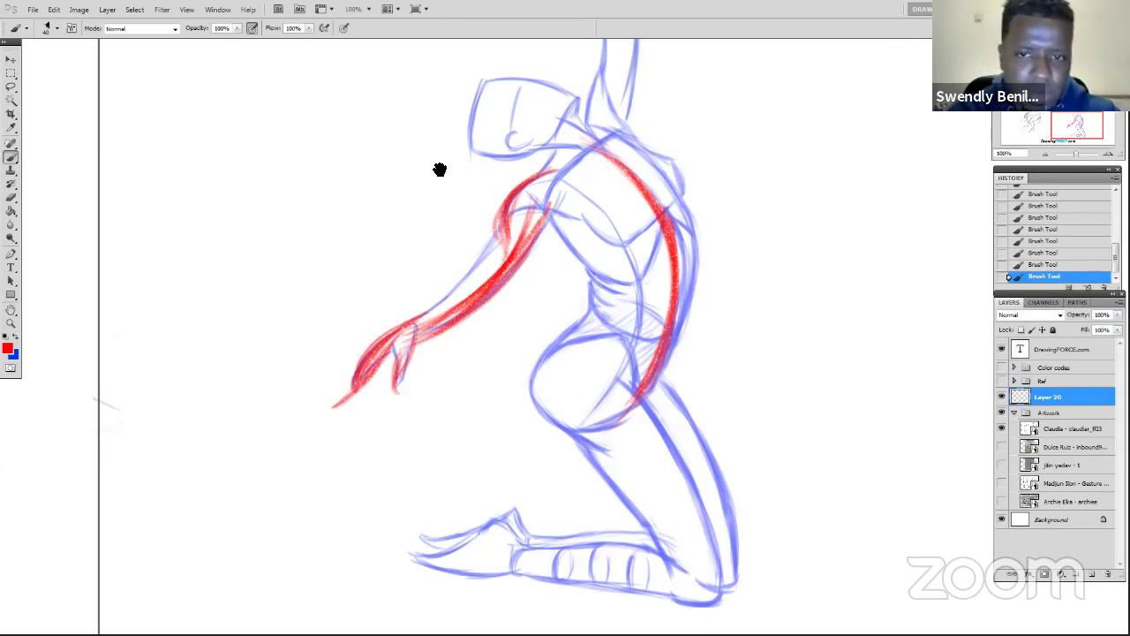
left_click_drag(439, 169, 429, 224)
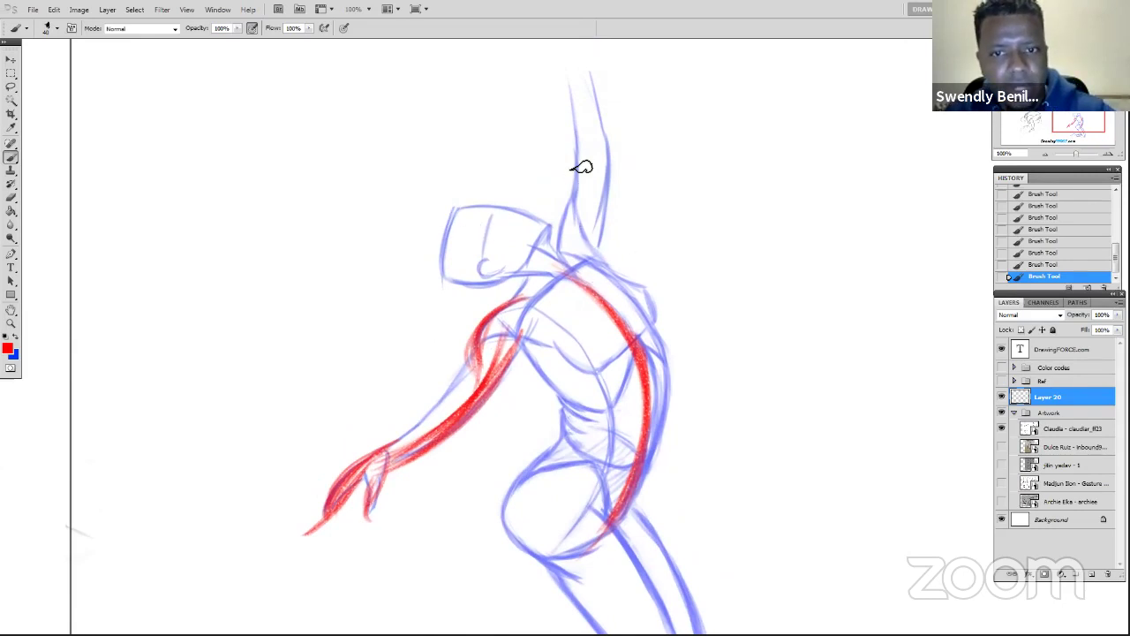
left_click_drag(574, 259, 569, 177)
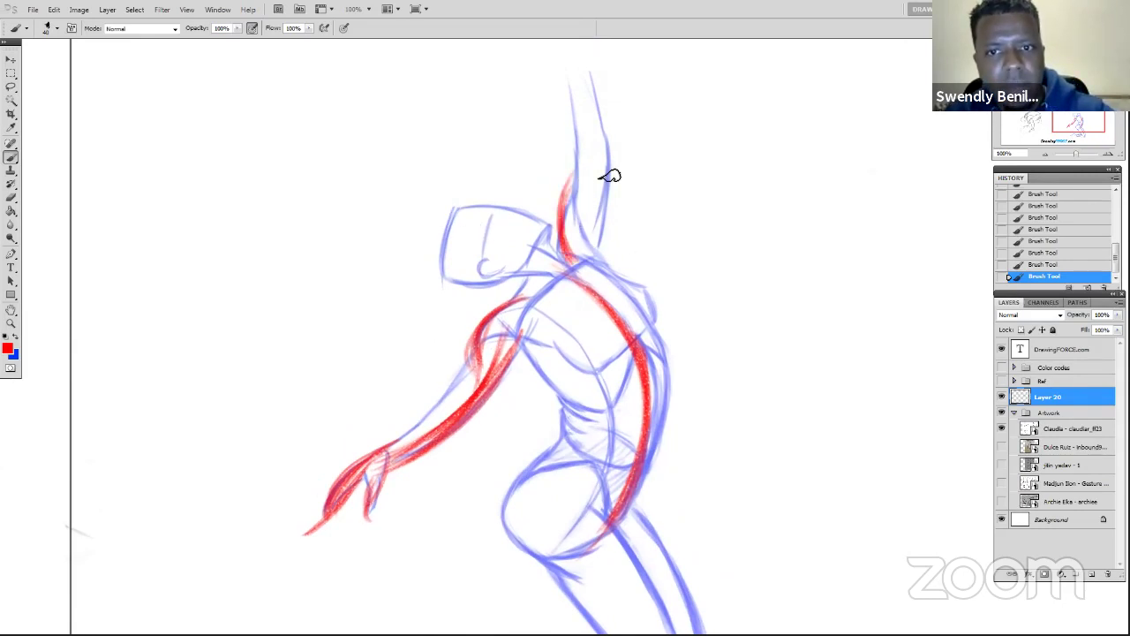
left_click_drag(580, 58, 604, 228)
left_click_drag(570, 175, 565, 249)
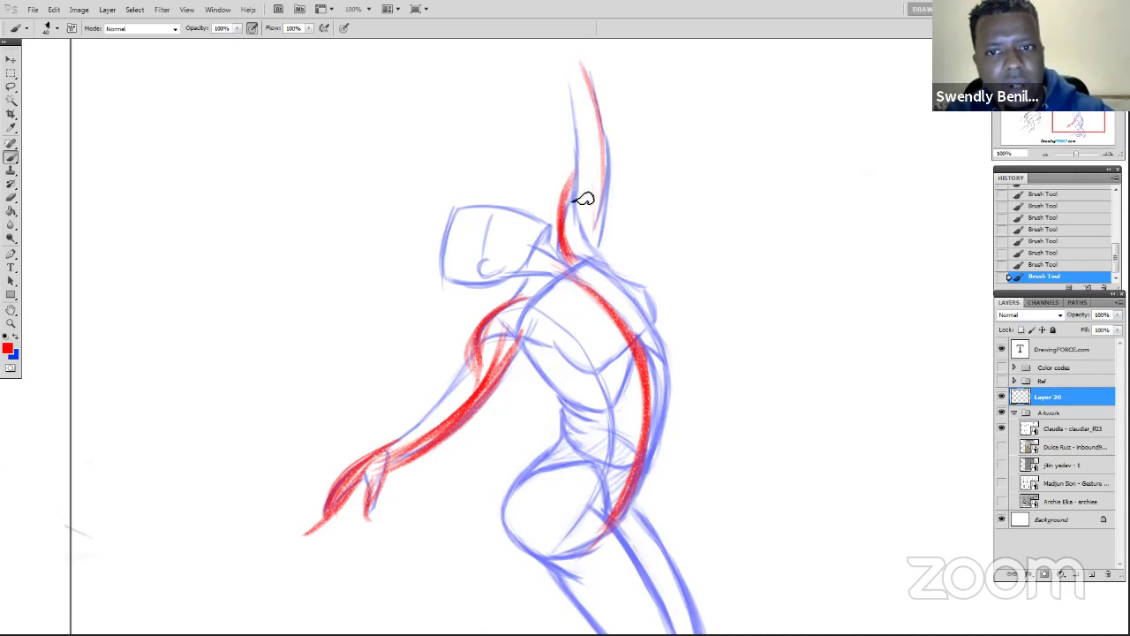
left_click_drag(579, 65, 593, 208)
mouse_move(568, 43)
left_mouse_down()
mouse_move(597, 167)
mouse_move(565, 265)
left_mouse_up()
left_click_drag(571, 173, 570, 231)
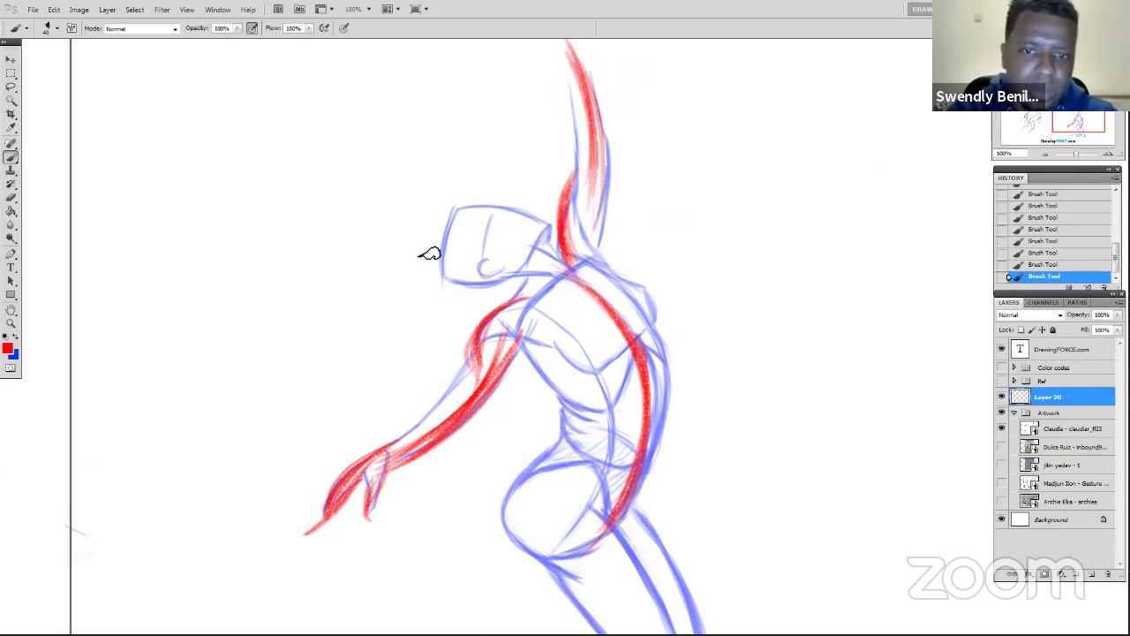
Sketch a red diagram beside the kneeling figure: two mirrored downward arrows with hatching between them and a circled number beneath
mouse_move(433, 252)
left_mouse_down()
mouse_move(450, 192)
mouse_move(467, 207)
mouse_move(466, 224)
mouse_move(459, 202)
mouse_move(467, 242)
left_mouse_up()
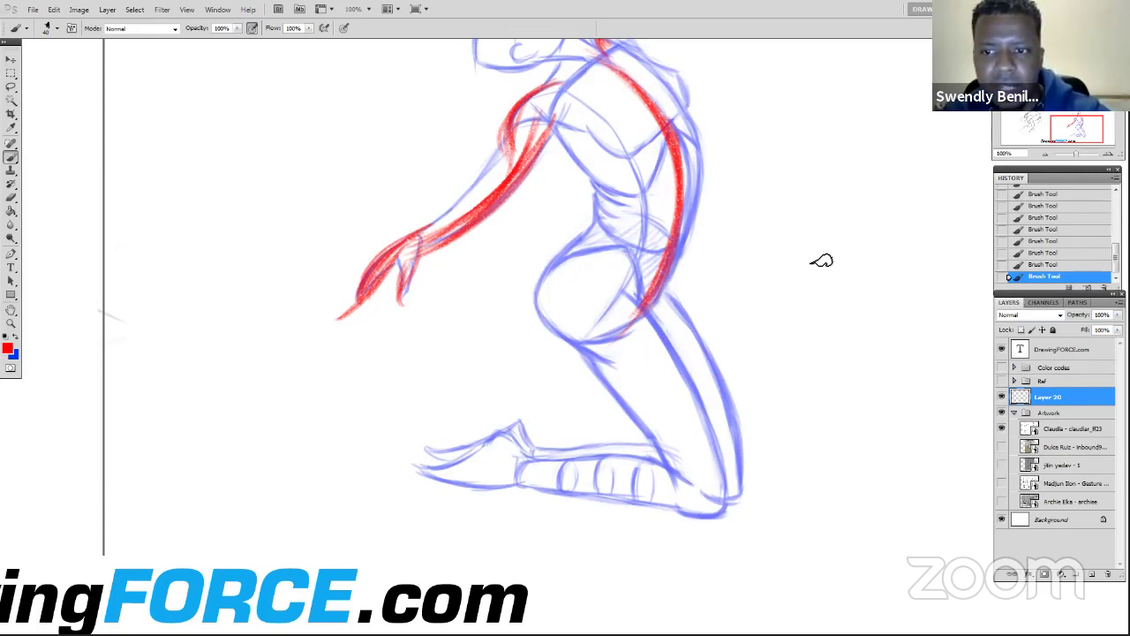
left_click_drag(804, 314, 789, 205)
left_click_drag(835, 251, 831, 315)
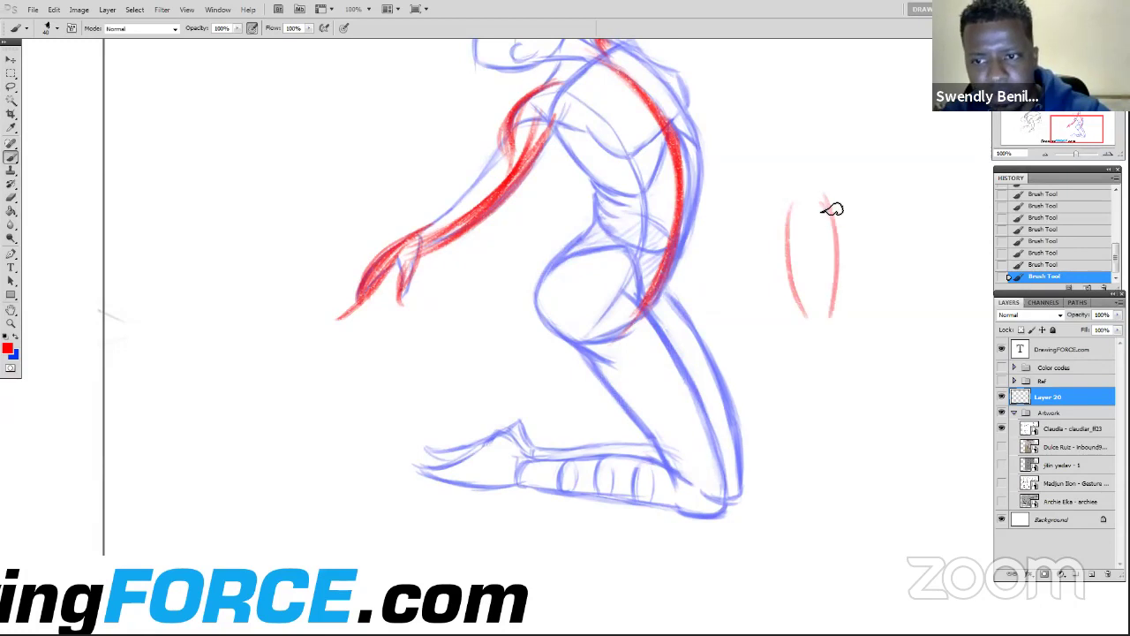
left_click_drag(790, 201, 807, 314)
mouse_move(813, 236)
left_mouse_down()
mouse_move(833, 220)
mouse_move(810, 303)
mouse_move(795, 223)
mouse_move(807, 265)
mouse_move(840, 273)
mouse_move(818, 309)
mouse_move(803, 207)
mouse_move(803, 293)
mouse_move(827, 192)
mouse_move(808, 305)
mouse_move(840, 300)
mouse_move(793, 314)
mouse_move(811, 364)
left_mouse_up()
left_click_drag(799, 323, 795, 321)
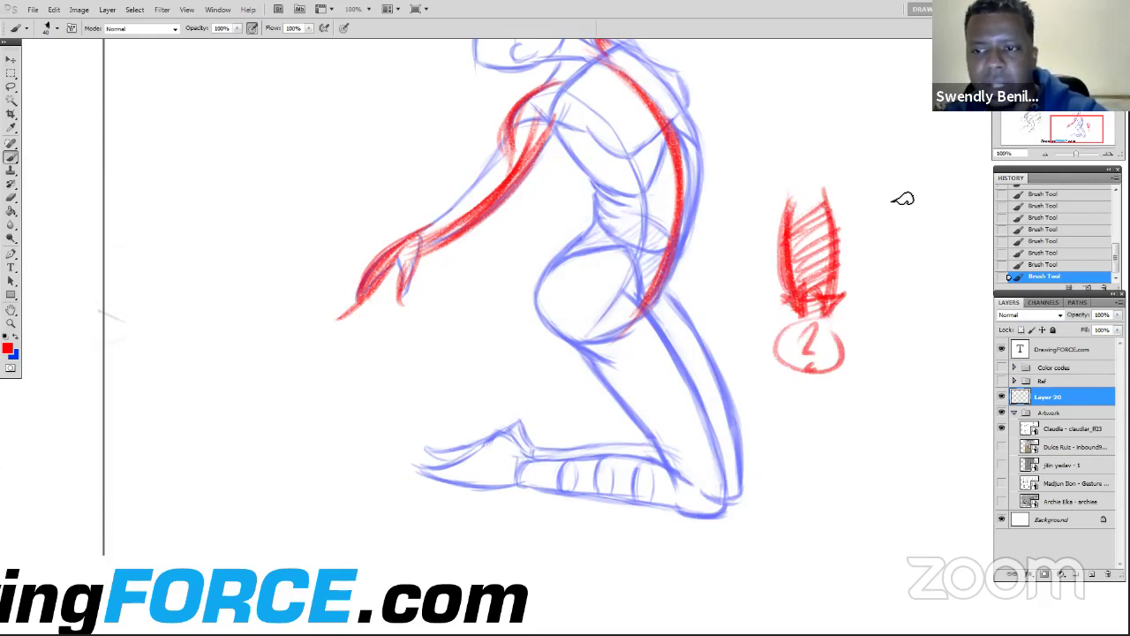
Sketch a second red diagram beside the first, pairing a strongly curved downward arrow with a straighter one and hatching between them
mouse_move(905, 187)
left_mouse_down()
mouse_move(896, 316)
mouse_move(901, 212)
mouse_move(890, 308)
mouse_move(897, 283)
mouse_move(901, 313)
mouse_move(887, 281)
left_mouse_up()
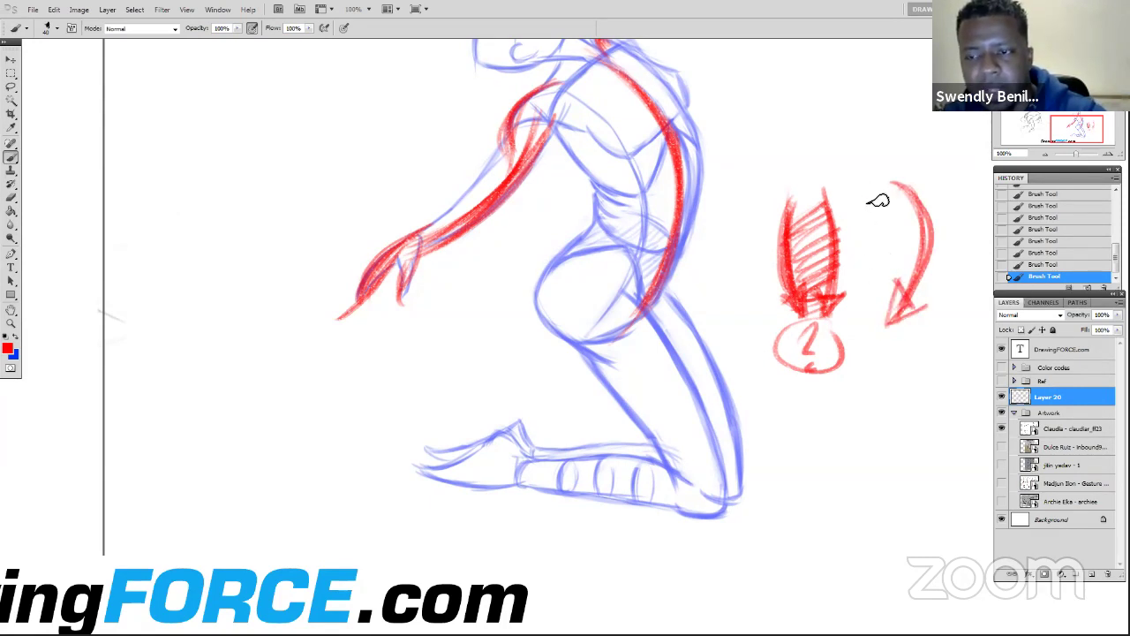
left_click_drag(876, 187, 874, 307)
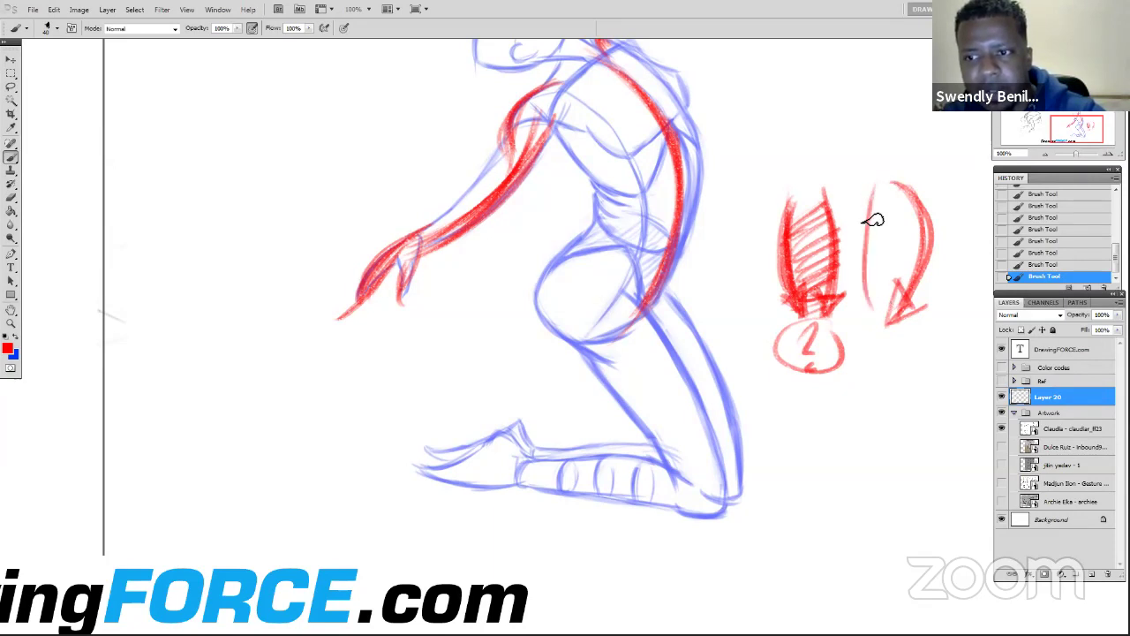
mouse_move(874, 191)
left_mouse_down()
mouse_move(876, 309)
mouse_move(866, 298)
mouse_move(858, 308)
left_mouse_up()
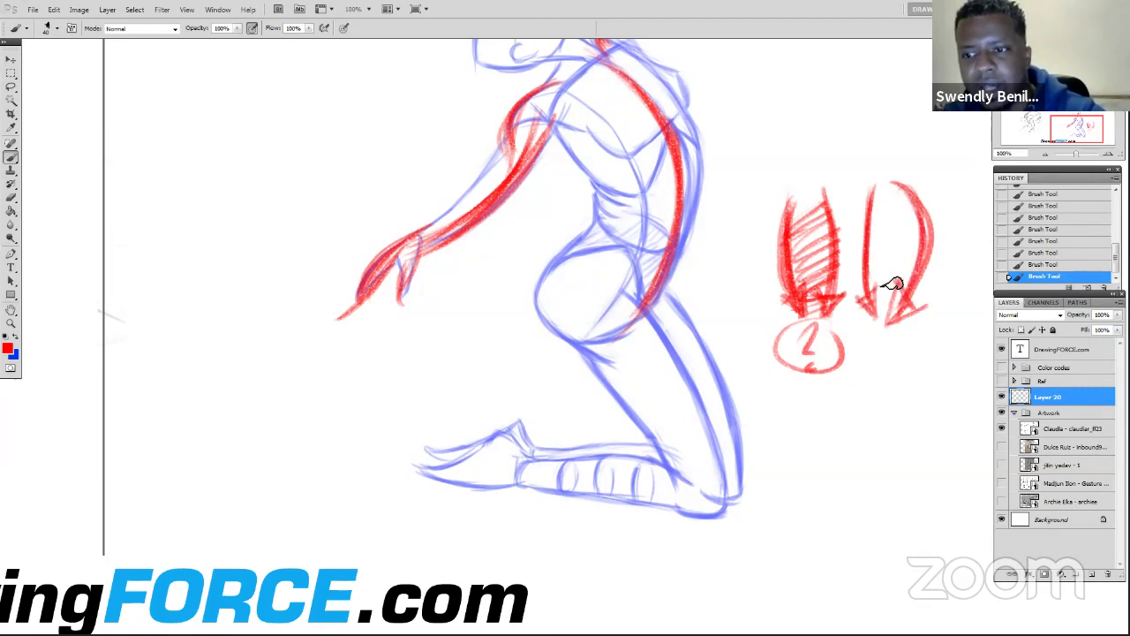
mouse_move(893, 283)
left_mouse_down()
mouse_move(892, 319)
mouse_move(910, 283)
left_mouse_up()
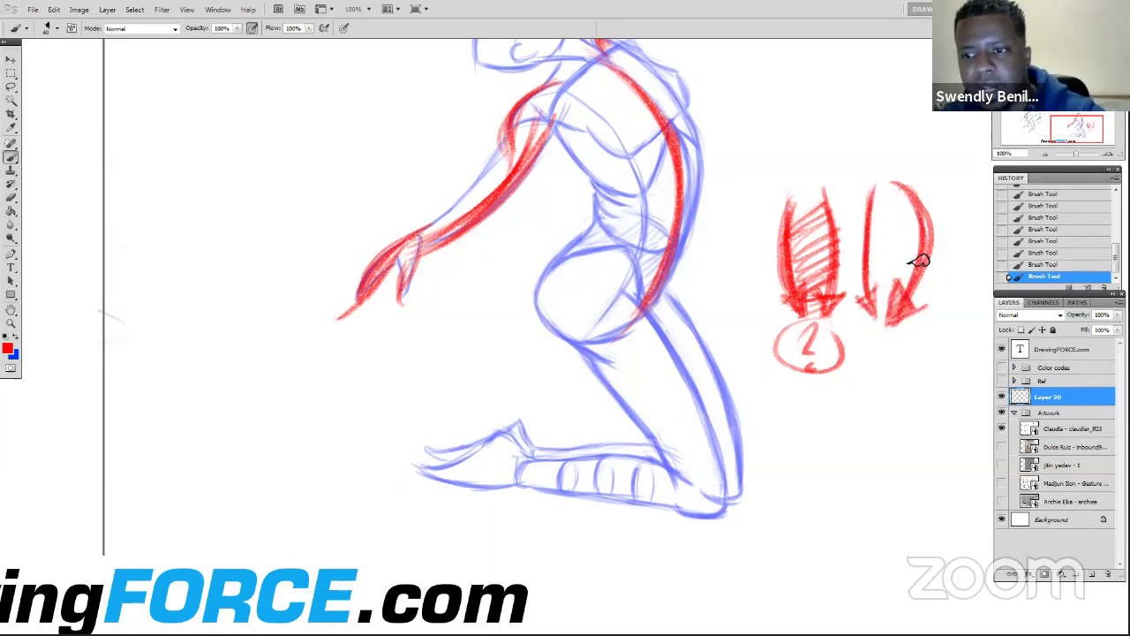
left_click_drag(914, 196, 923, 271)
left_click_drag(898, 188, 900, 306)
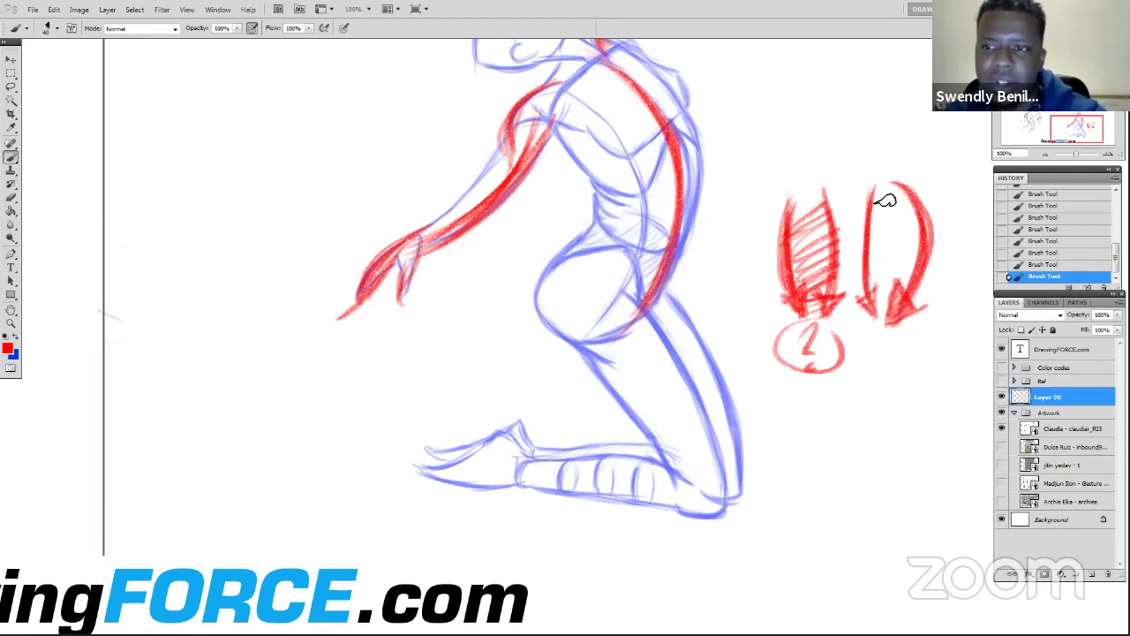
mouse_move(886, 197)
left_mouse_down()
mouse_move(866, 295)
mouse_move(918, 230)
mouse_move(908, 309)
mouse_move(877, 311)
left_mouse_up()
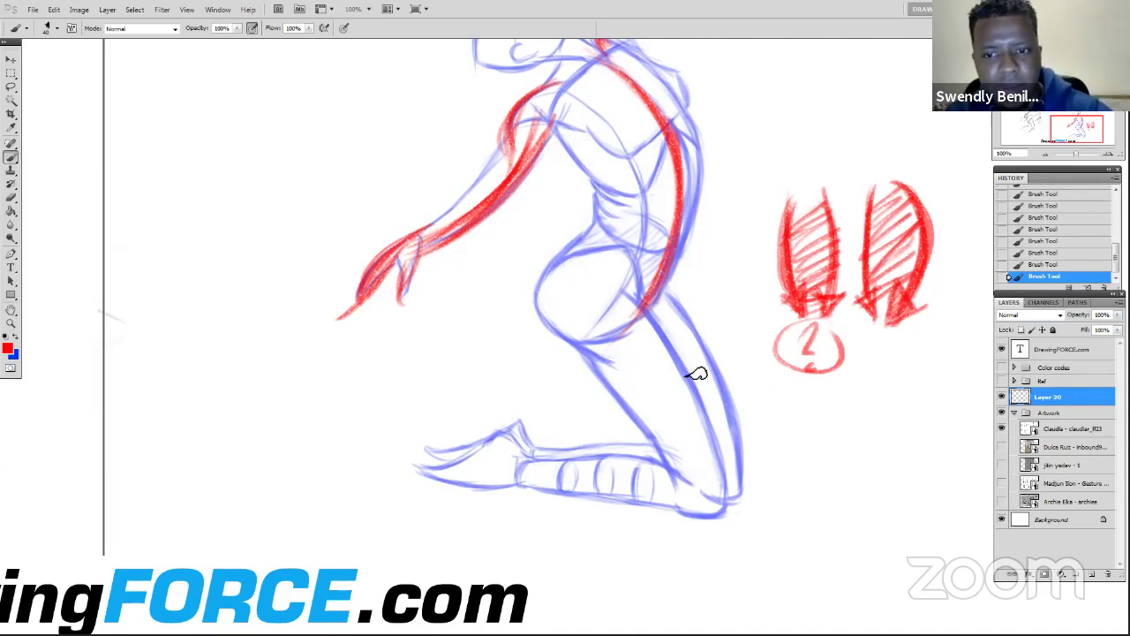
Trace the kneeling figure's thigh, knee, lower leg and foot with red force lines
left_click_drag(618, 267, 715, 502)
left_click_drag(621, 278, 717, 502)
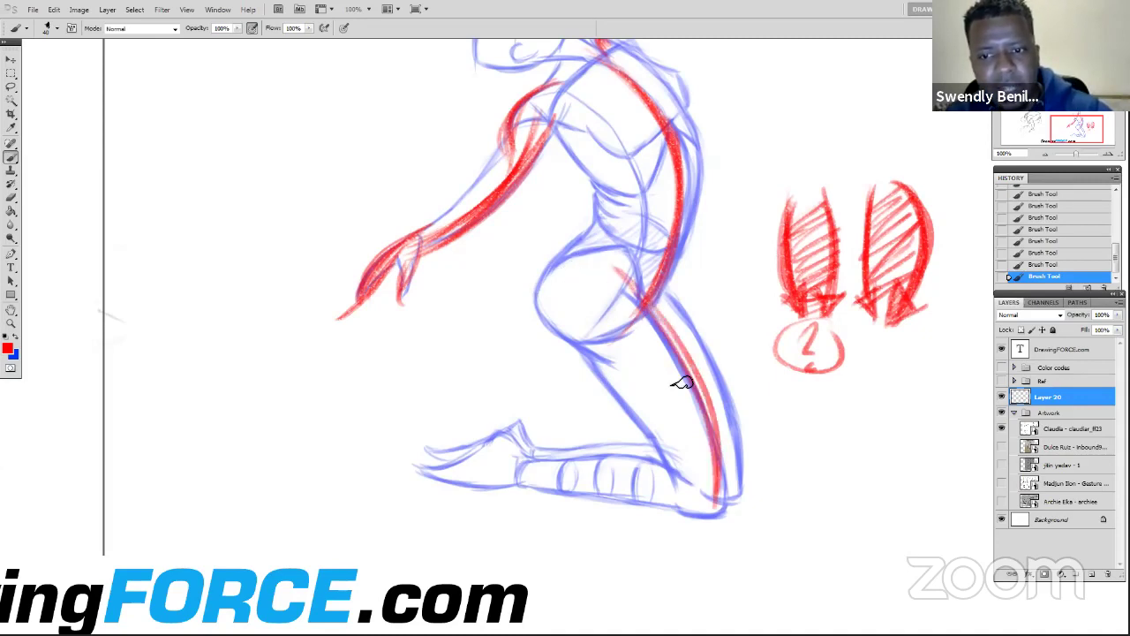
mouse_move(623, 273)
left_mouse_down()
mouse_move(719, 462)
mouse_move(720, 508)
mouse_move(647, 489)
left_mouse_up()
mouse_move(689, 485)
left_mouse_down()
mouse_move(544, 468)
mouse_move(674, 480)
mouse_move(489, 486)
mouse_move(543, 478)
mouse_move(414, 471)
mouse_move(508, 488)
mouse_move(411, 470)
mouse_move(527, 465)
mouse_move(499, 427)
mouse_move(521, 448)
mouse_move(441, 471)
mouse_move(487, 454)
mouse_move(464, 478)
mouse_move(585, 486)
left_mouse_up()
mouse_move(655, 504)
left_mouse_down()
mouse_move(520, 480)
mouse_move(614, 497)
mouse_move(676, 474)
mouse_move(663, 462)
mouse_move(686, 479)
mouse_move(690, 469)
mouse_move(581, 361)
mouse_move(588, 356)
mouse_move(681, 471)
mouse_move(599, 369)
mouse_move(674, 462)
left_mouse_up()
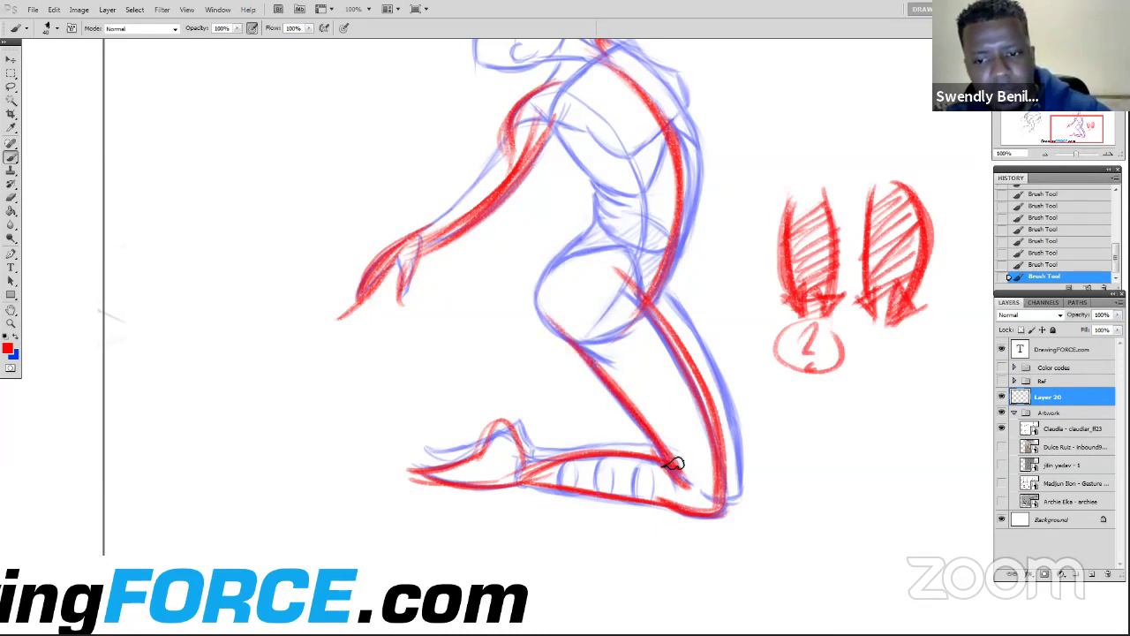
Thicken the red force curve running from the hip down the front of the thigh to the knee
mouse_move(654, 313)
left_mouse_down()
mouse_move(701, 386)
mouse_move(728, 500)
left_mouse_up()
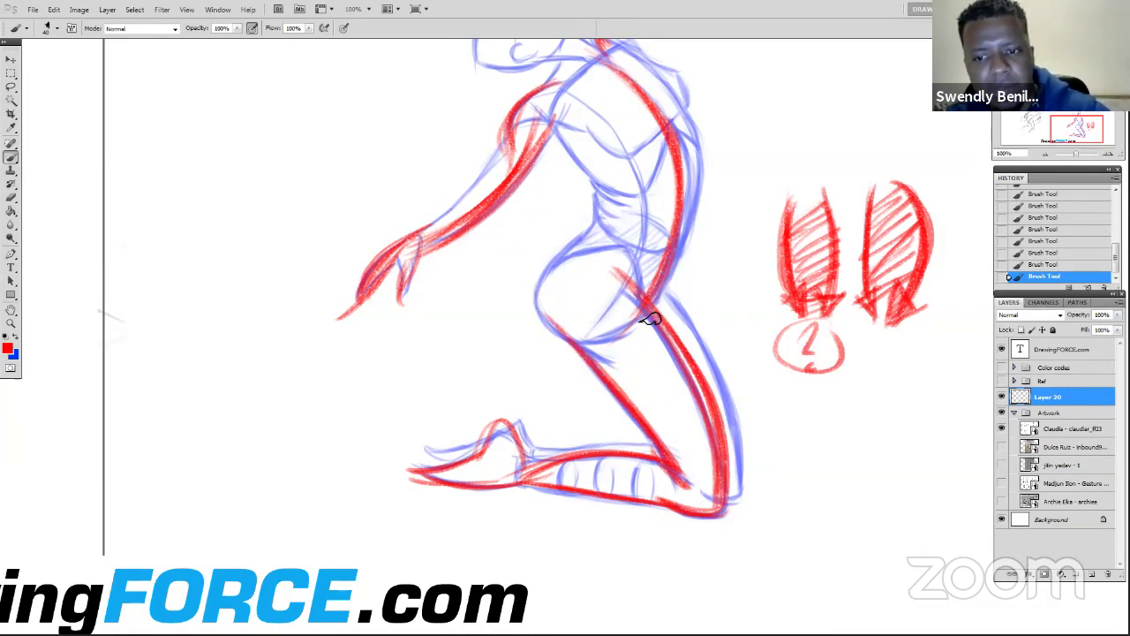
left_click_drag(606, 261, 724, 490)
mouse_move(654, 323)
left_mouse_down()
mouse_move(709, 417)
mouse_move(719, 505)
left_mouse_up()
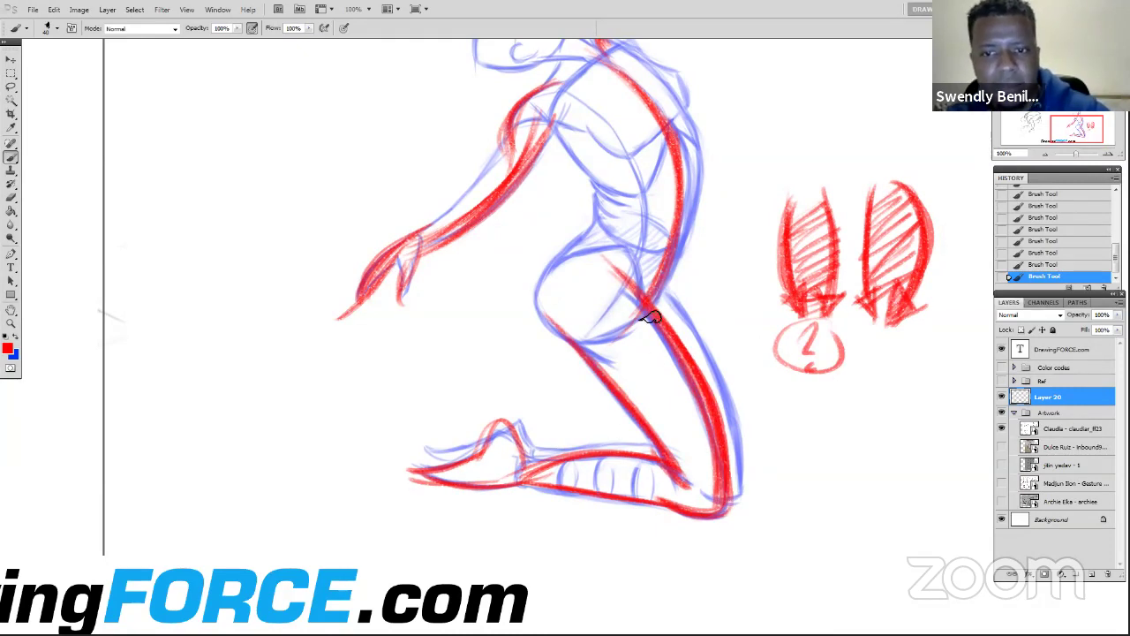
Draw red force curves through the kneeling figure's hip, buttock and pelvis, and add cross-contours along the lower leg
left_click_drag(649, 298, 594, 292)
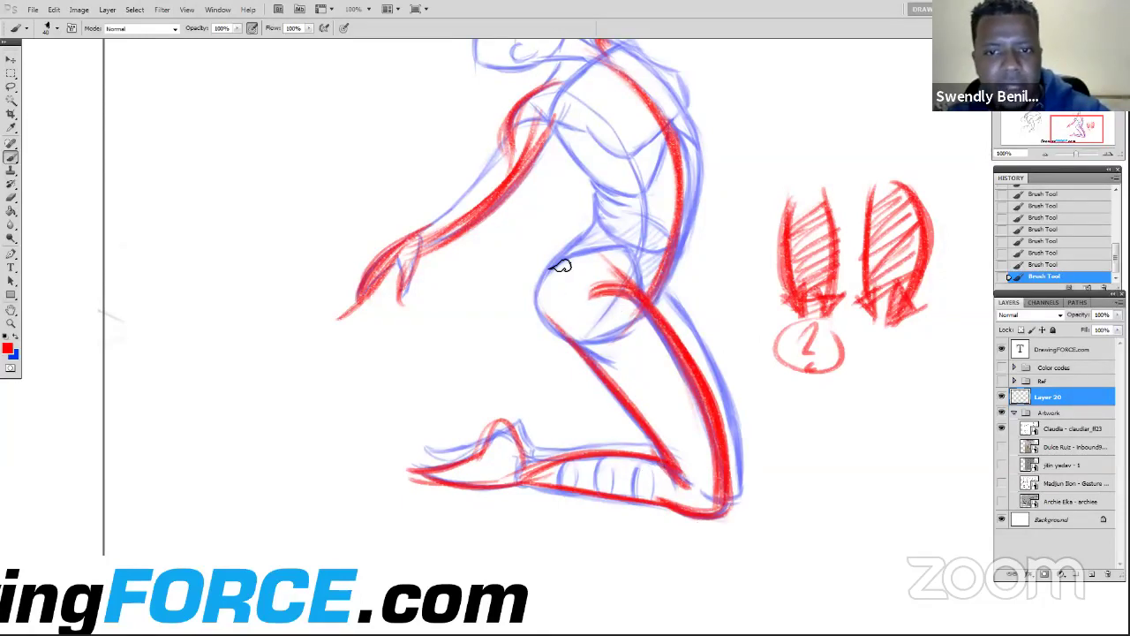
mouse_move(550, 296)
left_mouse_down()
mouse_move(598, 349)
mouse_move(588, 239)
mouse_move(598, 362)
mouse_move(581, 249)
mouse_move(589, 244)
mouse_move(541, 295)
mouse_move(576, 288)
mouse_move(557, 336)
left_mouse_up()
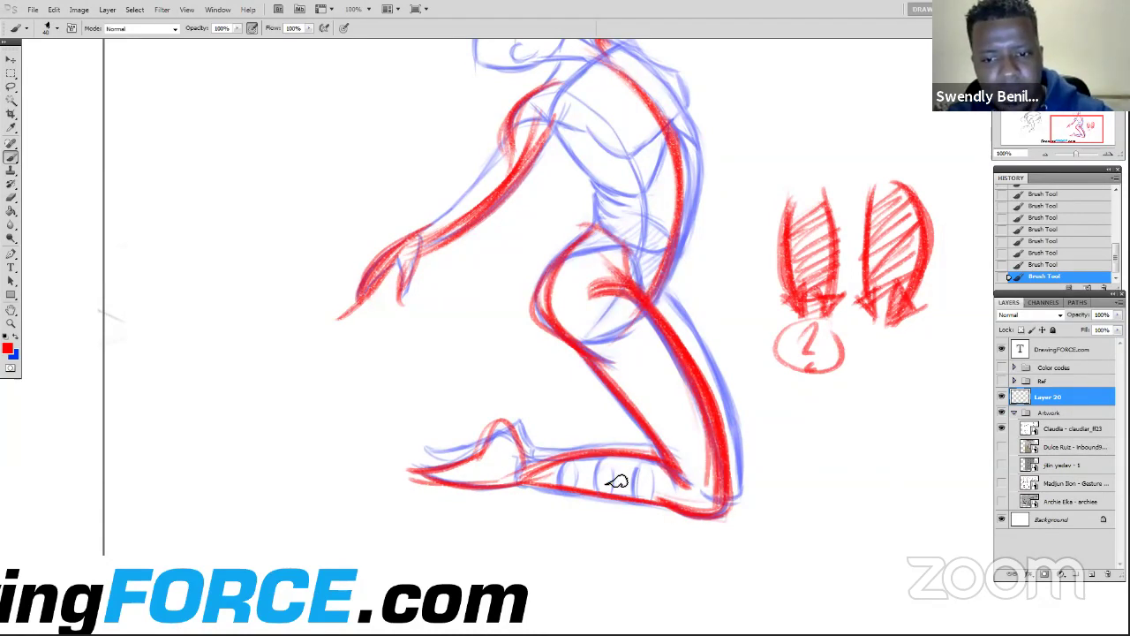
mouse_move(632, 463)
left_mouse_down()
mouse_move(648, 491)
mouse_move(615, 492)
left_mouse_up()
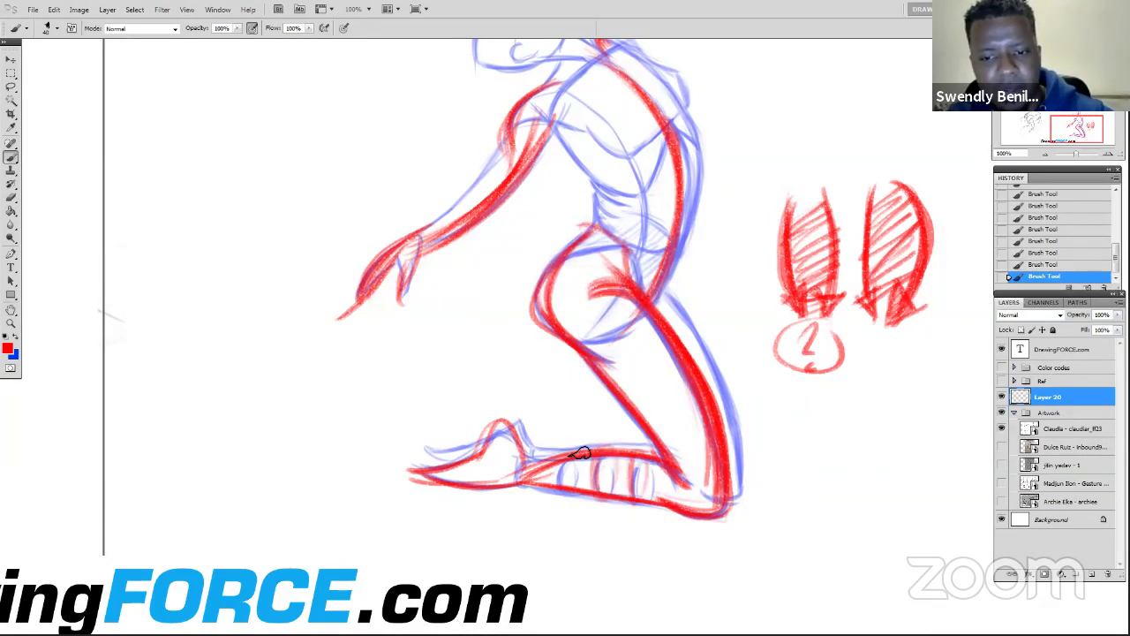
left_click_drag(568, 465, 578, 491)
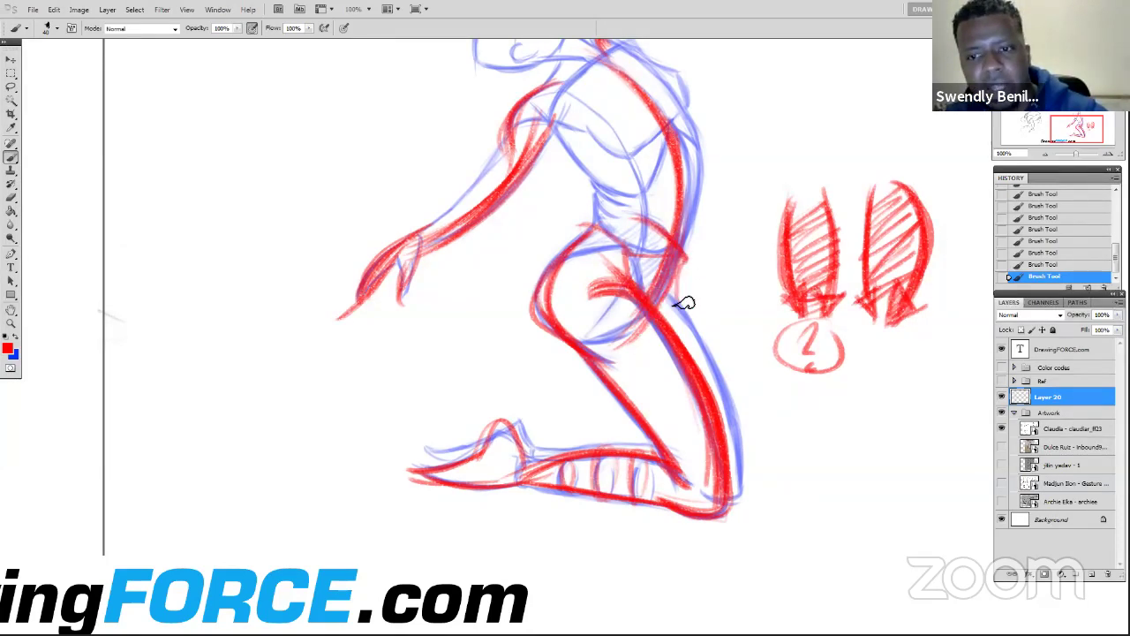
Trace the kneeling figure's second leg in red, following the front of the thigh, the knee, the lower leg and the foot
mouse_move(673, 278)
left_mouse_down()
mouse_move(738, 470)
mouse_move(740, 403)
mouse_move(746, 491)
left_mouse_up()
mouse_move(674, 284)
left_mouse_down()
mouse_move(742, 495)
mouse_move(548, 452)
left_mouse_up()
left_click_drag(712, 471, 544, 461)
mouse_move(703, 466)
left_mouse_down()
mouse_move(596, 444)
mouse_move(633, 463)
mouse_move(499, 461)
mouse_move(449, 444)
mouse_move(540, 461)
mouse_move(524, 416)
mouse_move(497, 457)
mouse_move(529, 464)
mouse_move(640, 444)
left_mouse_up()
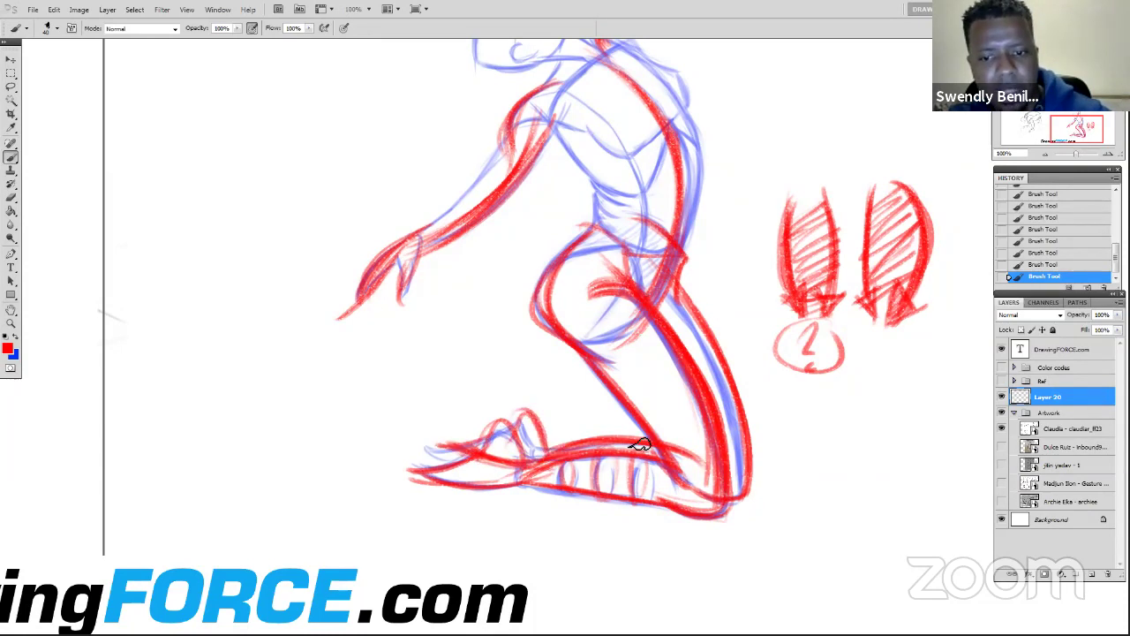
left_click_drag(537, 461, 701, 472)
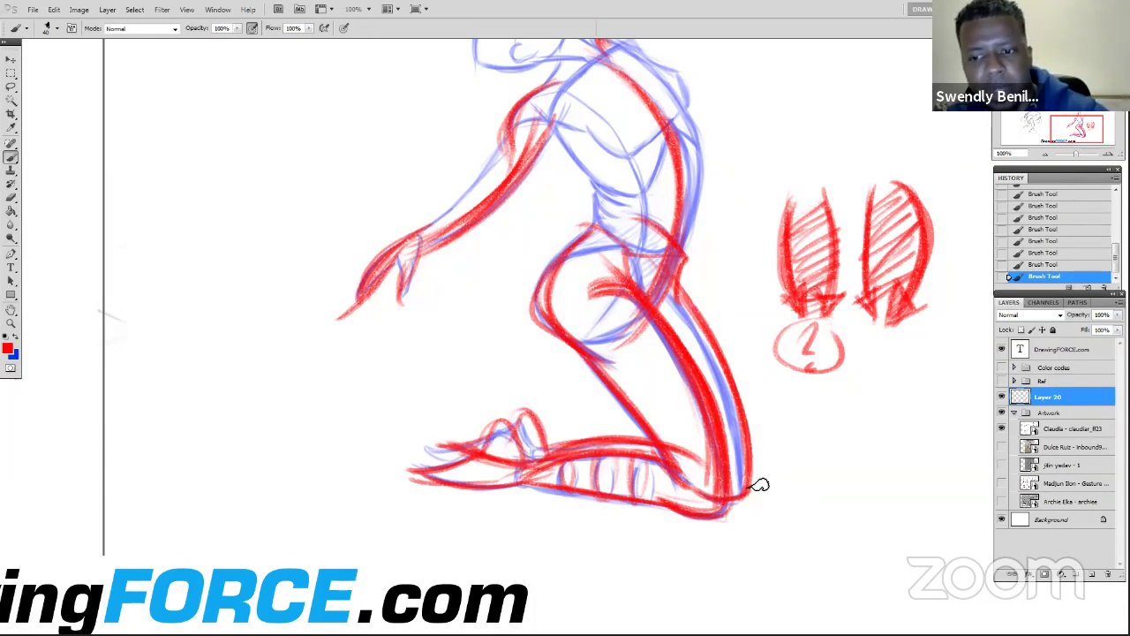
Thicken the red curve down the front of the second thigh and reinforce the upper contour of its lower leg
left_click_drag(686, 298, 747, 499)
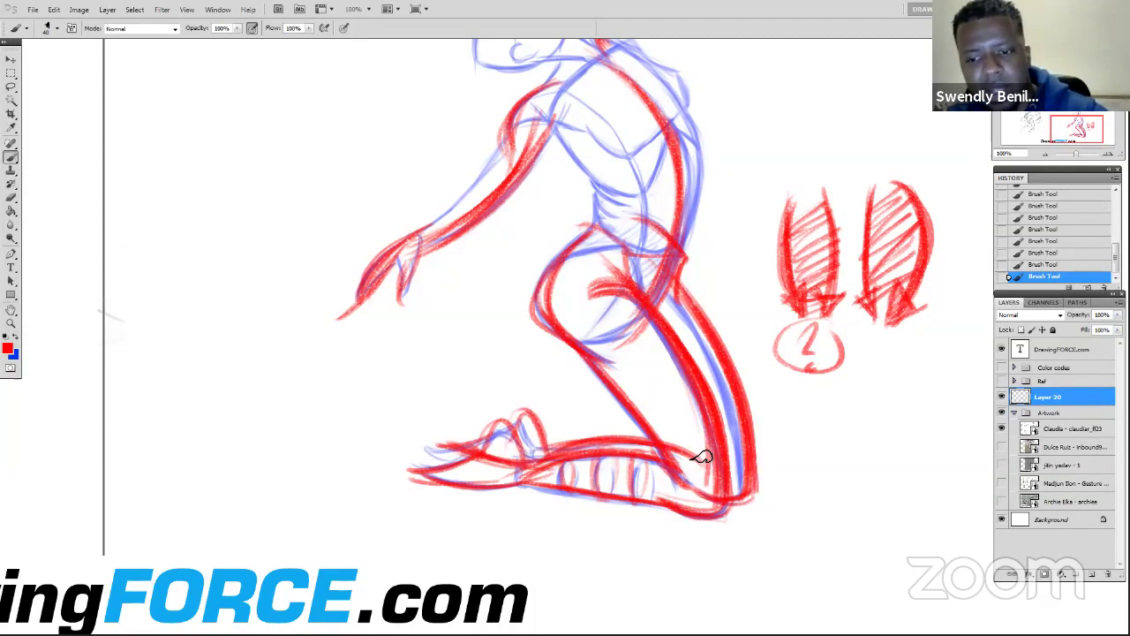
left_click_drag(702, 457, 559, 452)
left_click_drag(680, 442, 544, 451)
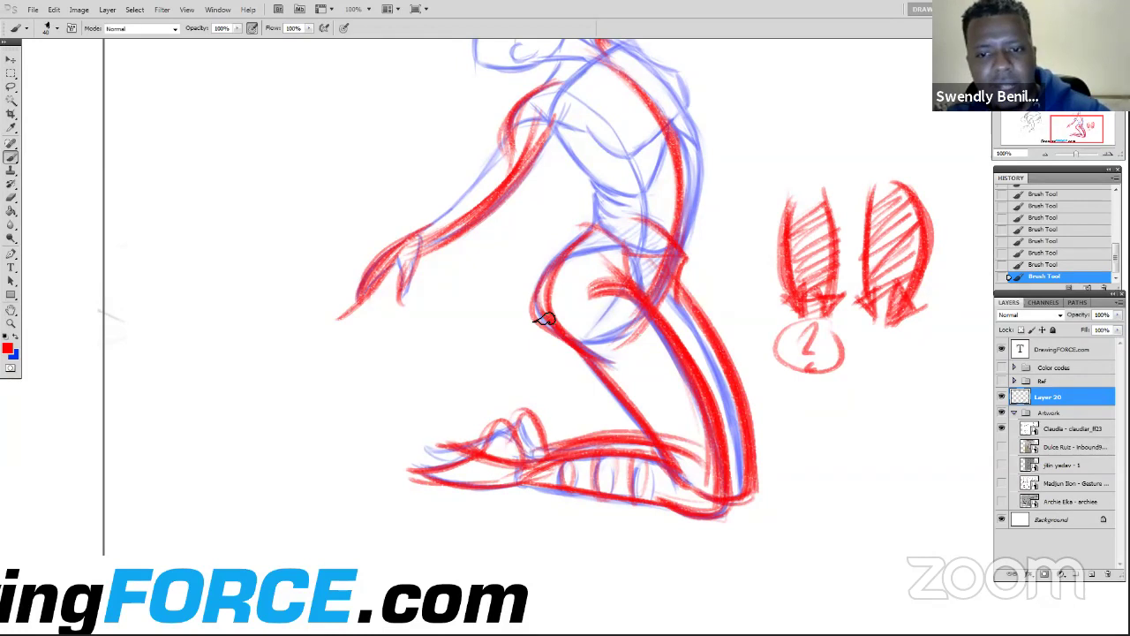
left_click_drag(733, 359, 755, 490)
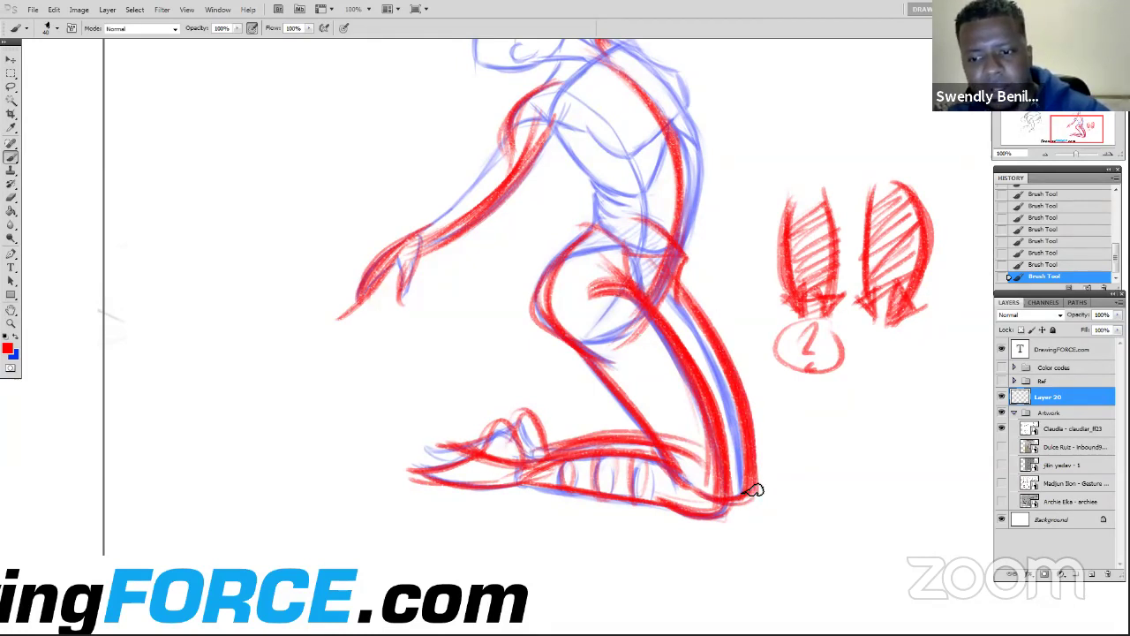
left_click_drag(686, 310, 744, 485)
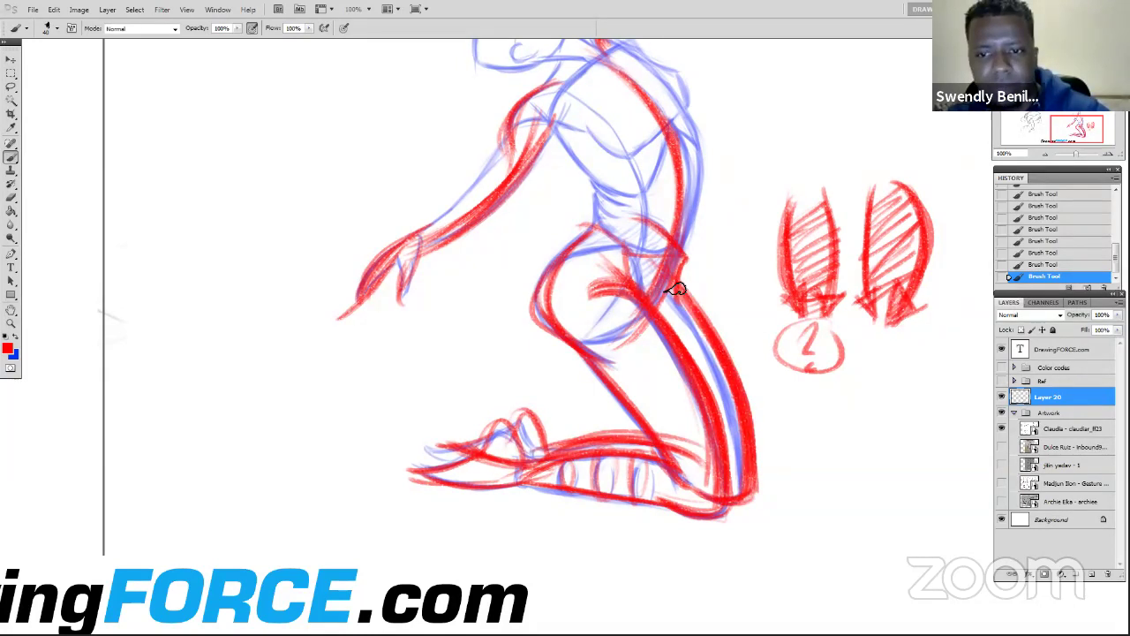
left_click_drag(676, 288, 716, 436)
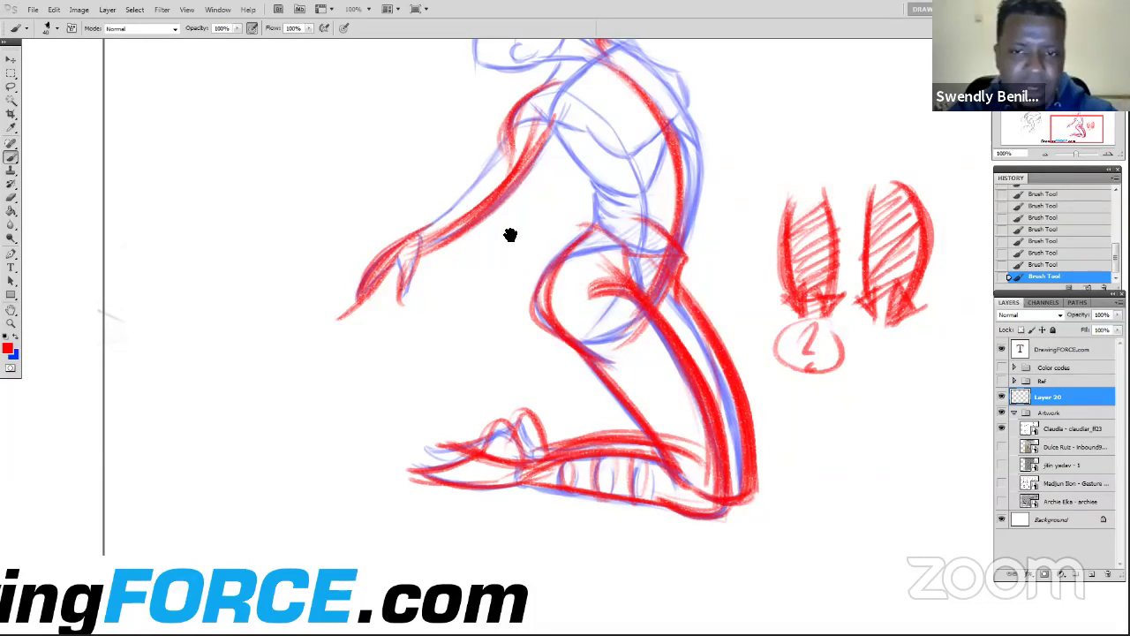
Paint red force lines over the kneeling figure's torso, along the chest and abdomen, across the shoulder and down the back to the waist
left_click_drag(509, 235, 482, 308)
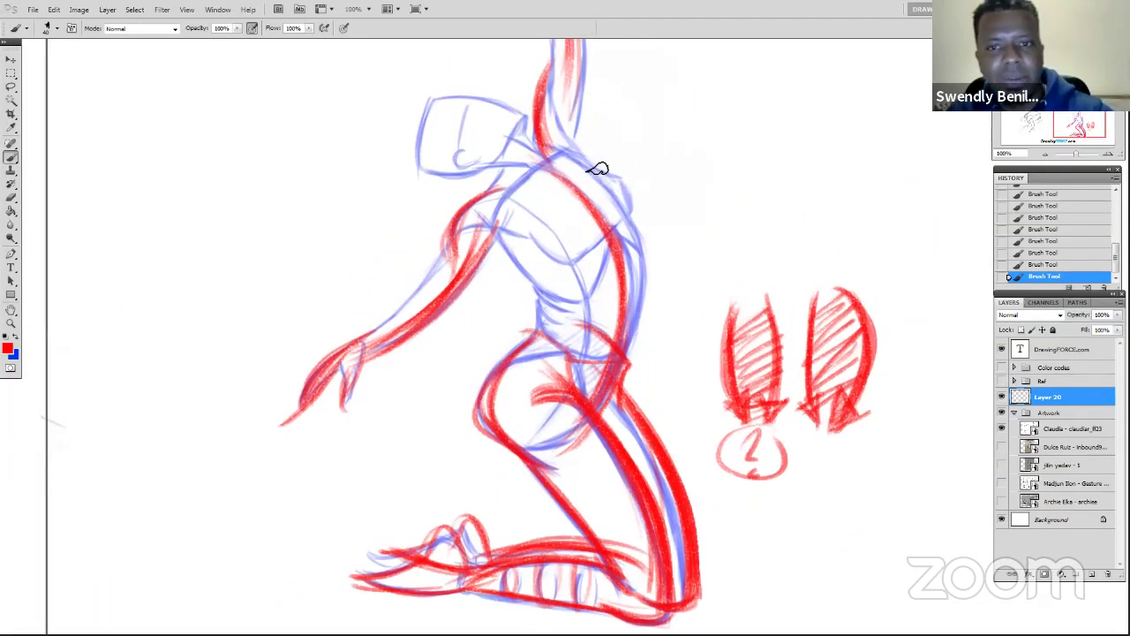
left_click_drag(570, 152, 641, 324)
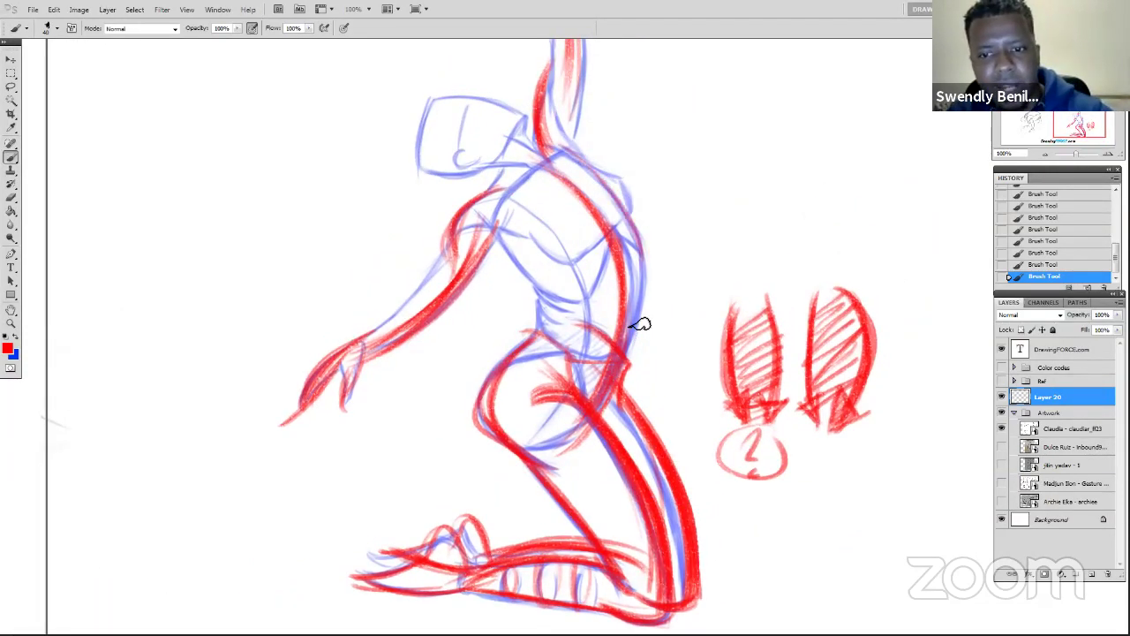
left_click_drag(618, 190, 642, 300)
left_click_drag(535, 160, 484, 196)
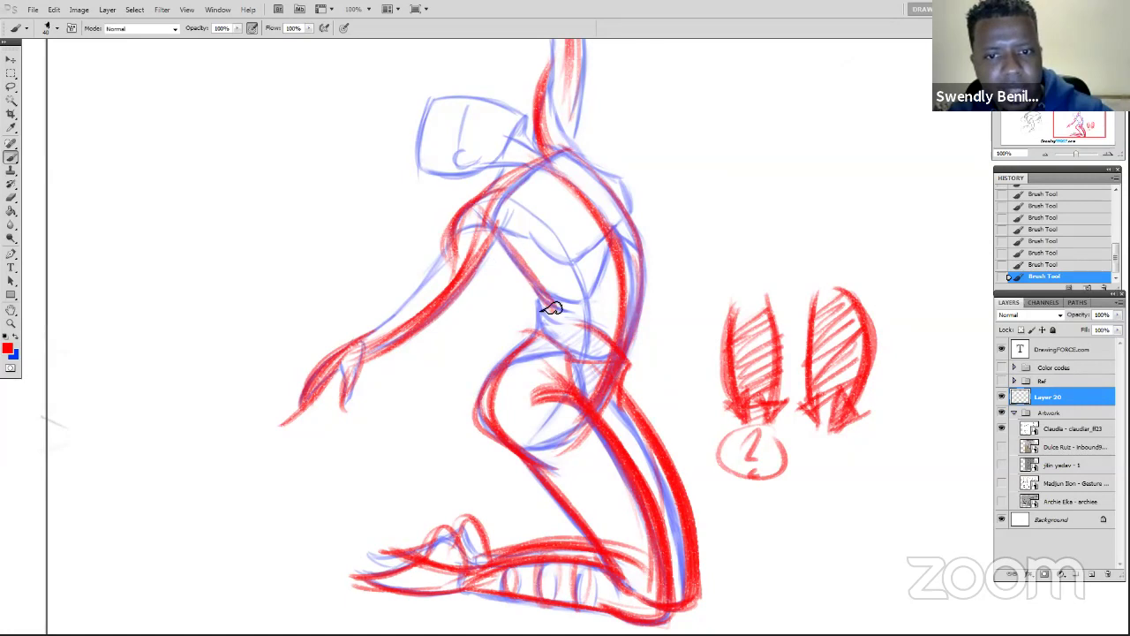
left_click_drag(490, 219, 549, 302)
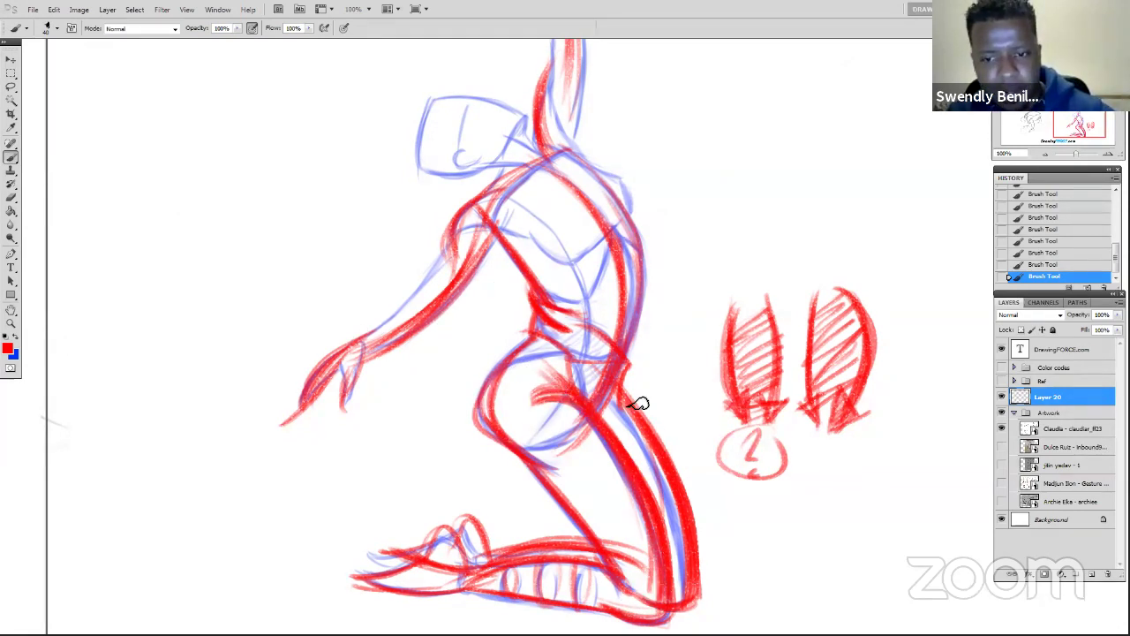
left_click_drag(667, 442, 701, 586)
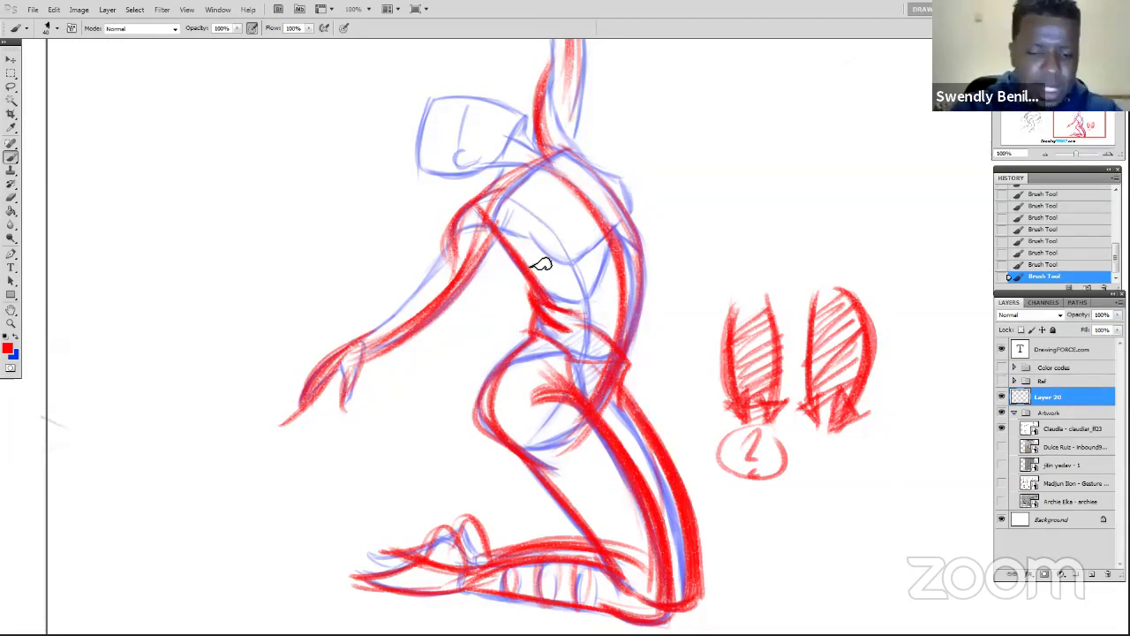
Hide the kneeling figure's artwork layer and show the next student's drawing of the back-view figure with a raised leg
key("ctrl+minus")
key("ctrl+minus")
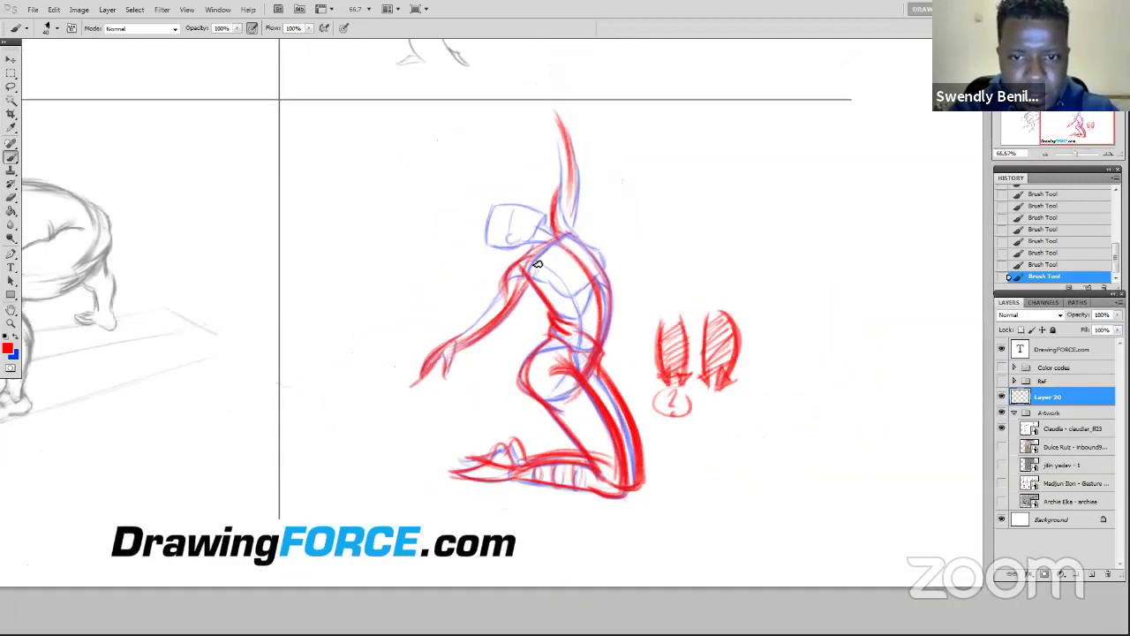
left_click_drag(532, 279, 615, 234)
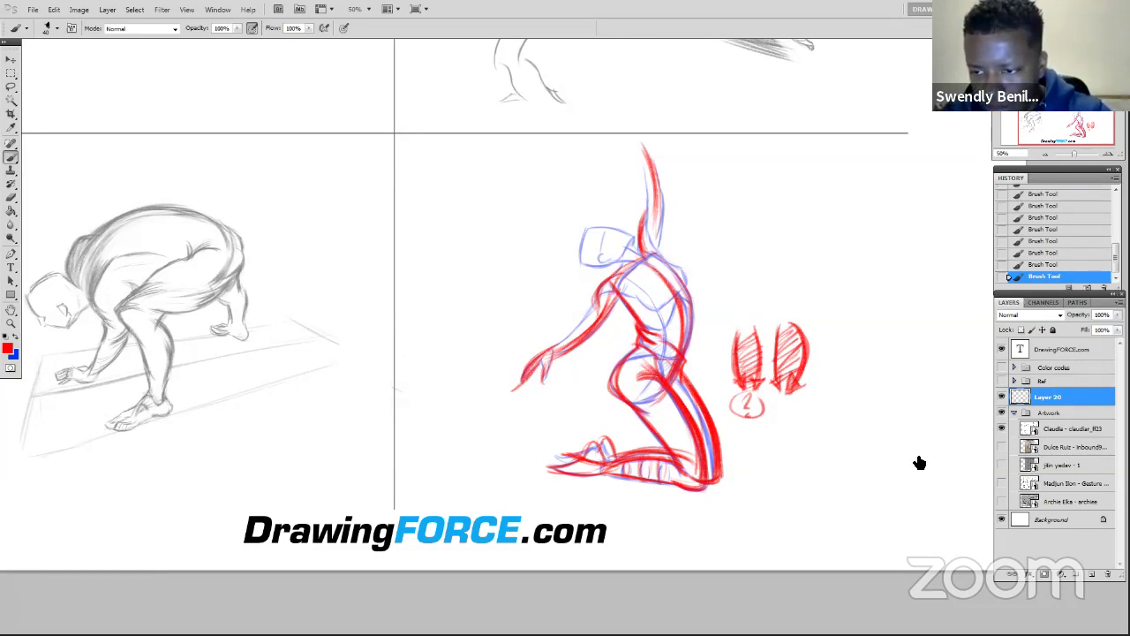
left_click(1002, 431)
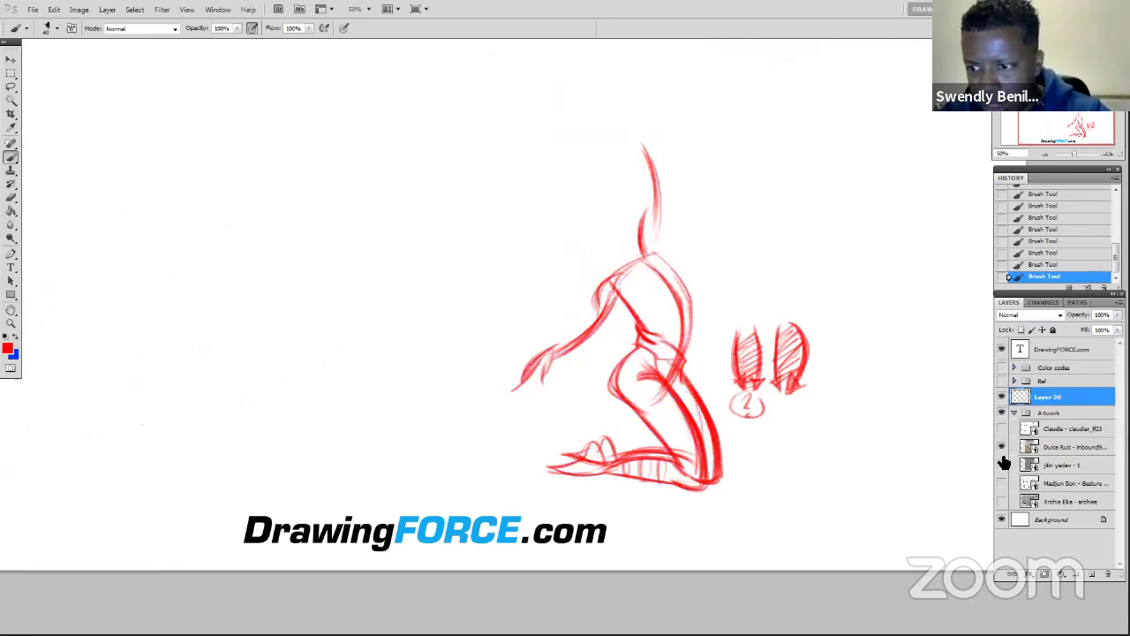
left_click(1002, 465)
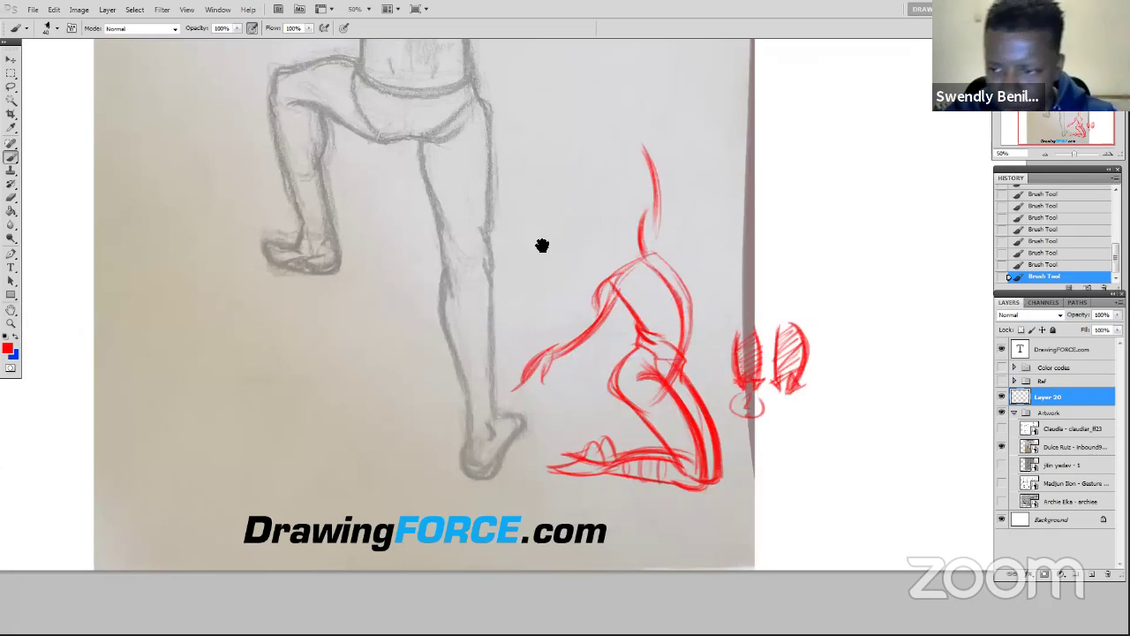
mouse_move(542, 245)
left_mouse_down()
mouse_move(562, 280)
mouse_move(553, 244)
mouse_move(583, 269)
left_mouse_up()
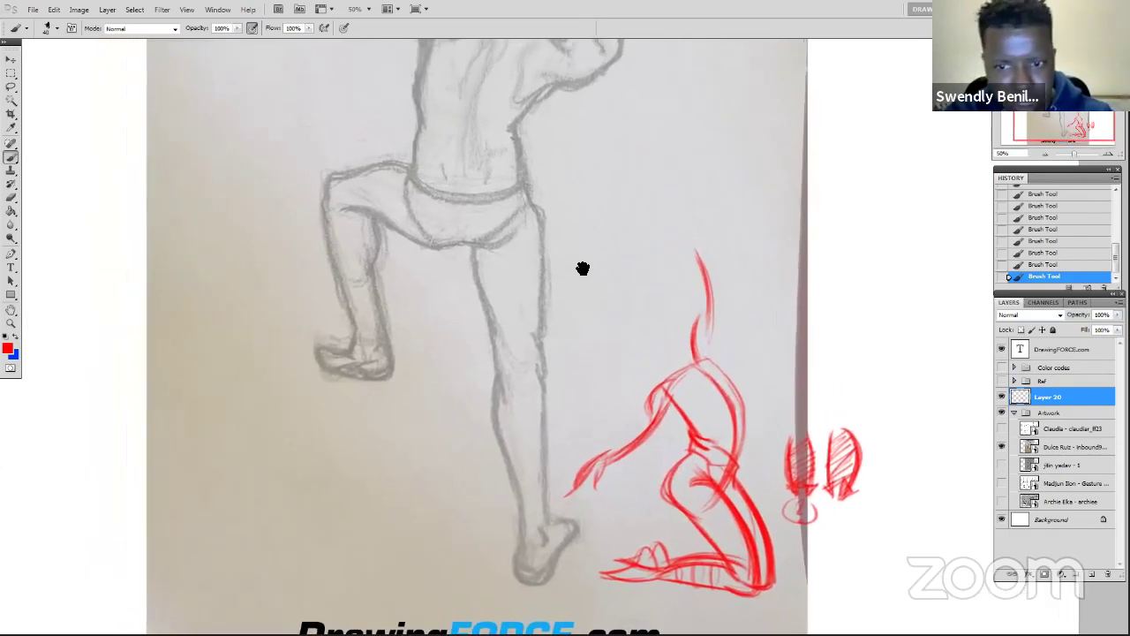
Clear all red strokes from Layer 20 and deselect the canvas
key("ctrl+minus")
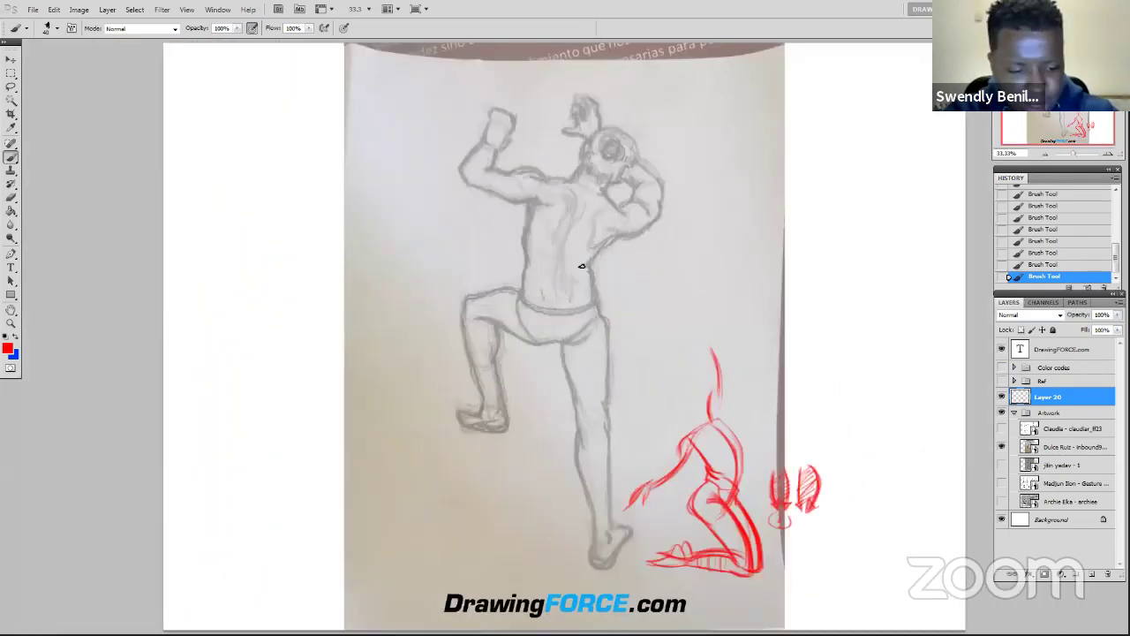
key("ctrl+a")
key("Delete")
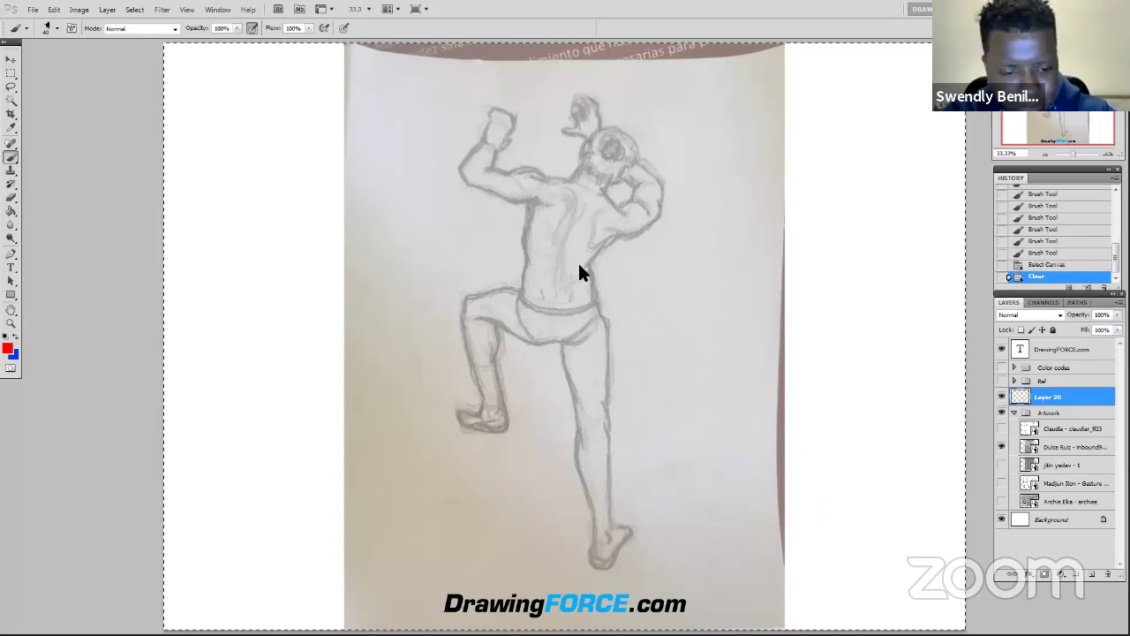
key("ctrl+d")
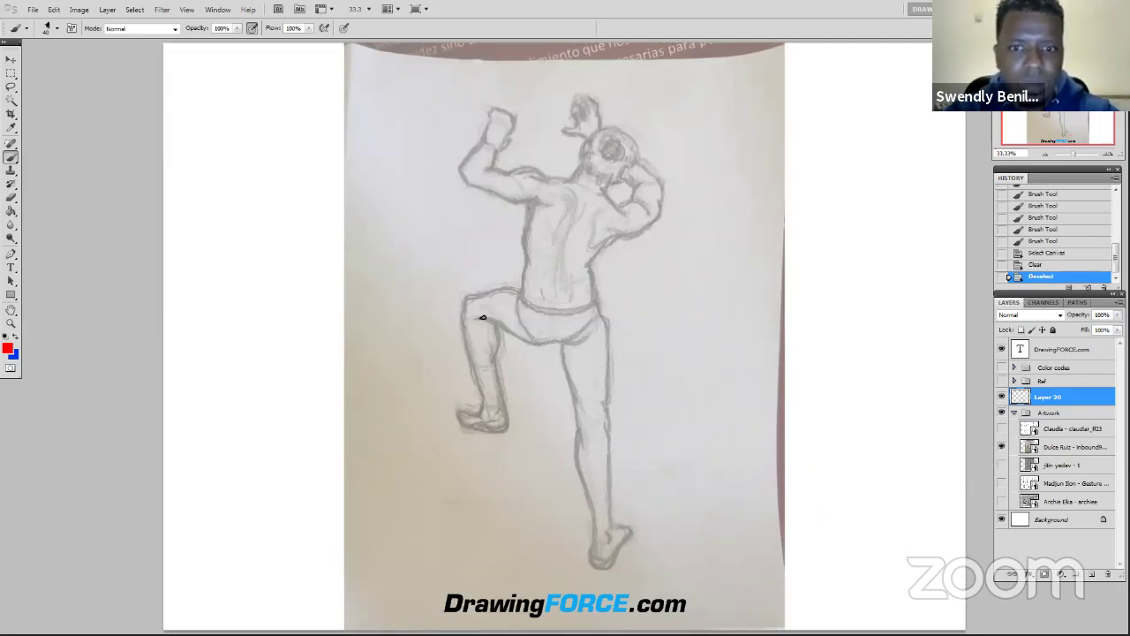
Switch the brush colour to blue and sketch the back-view figure's long side curve, shoulder line, opposite rib side and pinched waist
key("x")
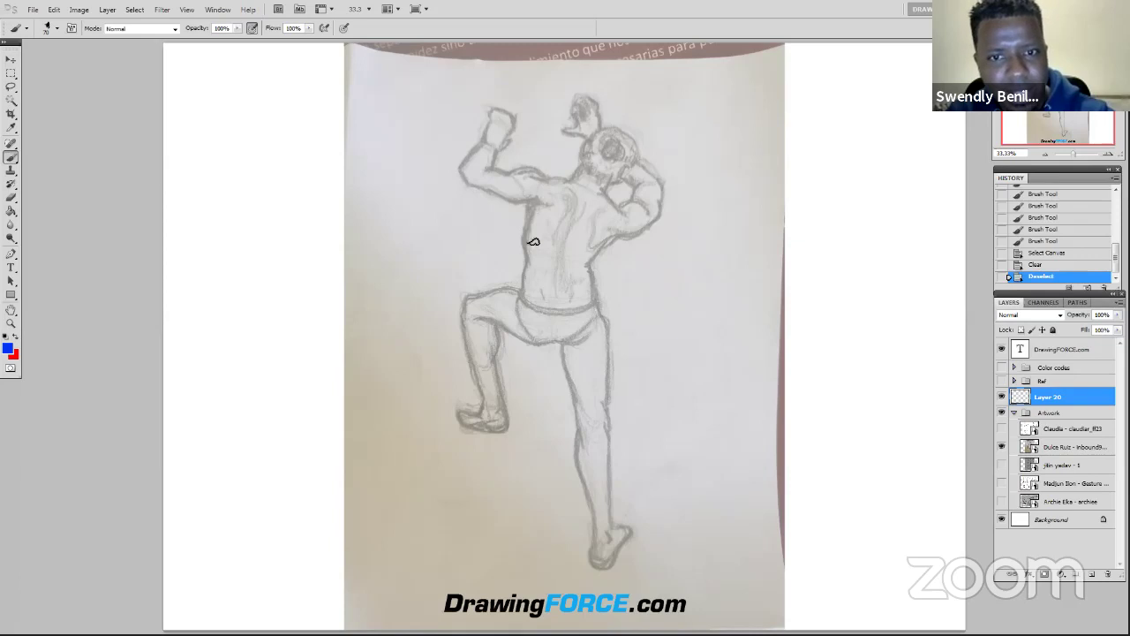
mouse_move(534, 241)
left_mouse_down()
mouse_move(548, 187)
mouse_move(606, 205)
left_mouse_up()
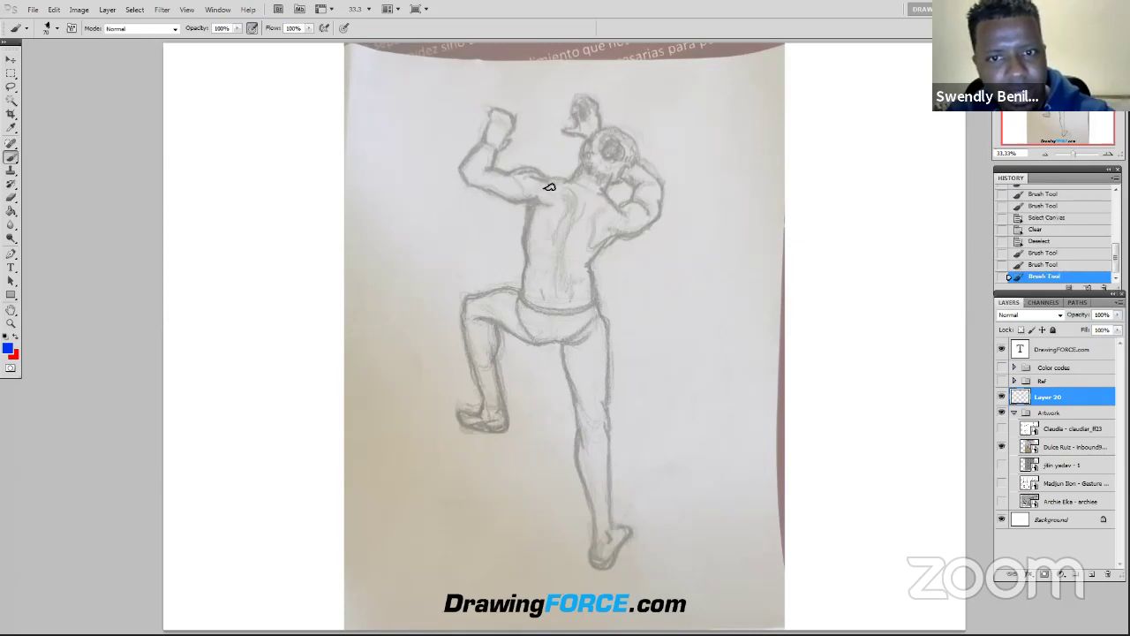
mouse_move(550, 182)
left_mouse_down()
mouse_move(538, 348)
mouse_move(522, 303)
mouse_move(539, 345)
mouse_move(626, 212)
mouse_move(628, 222)
mouse_move(583, 269)
left_mouse_up()
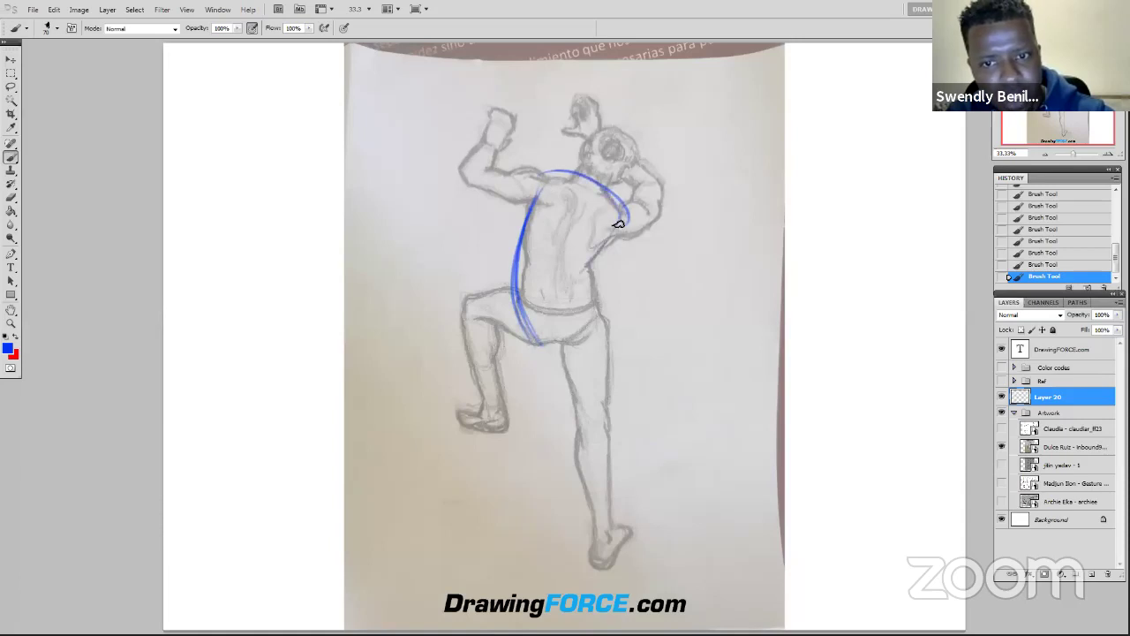
mouse_move(627, 216)
left_mouse_down()
mouse_move(595, 265)
mouse_move(556, 270)
left_mouse_up()
left_click_drag(591, 265, 559, 275)
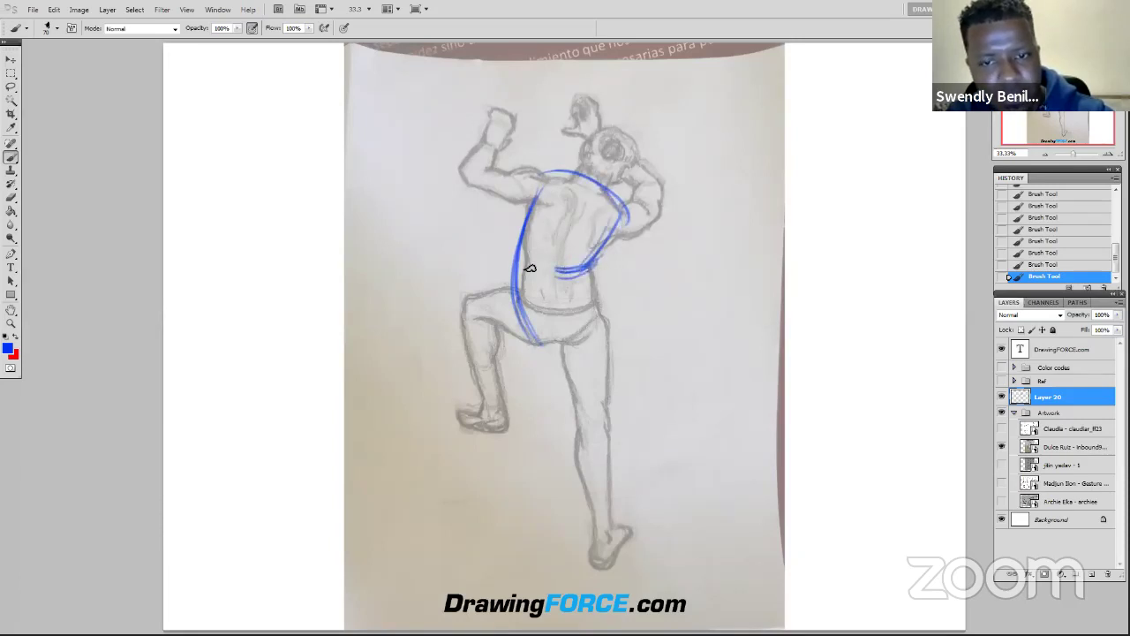
Outline the back-view figure's pelvis in blue and add a centre line from the upper back down through the pelvis
mouse_move(518, 240)
left_mouse_down()
mouse_move(535, 294)
mouse_move(572, 347)
mouse_move(585, 343)
mouse_move(507, 335)
left_mouse_up()
mouse_move(597, 341)
left_mouse_down()
mouse_move(513, 335)
mouse_move(519, 345)
mouse_move(605, 343)
left_mouse_up()
left_click_drag(506, 343, 604, 344)
left_click_drag(586, 270, 599, 339)
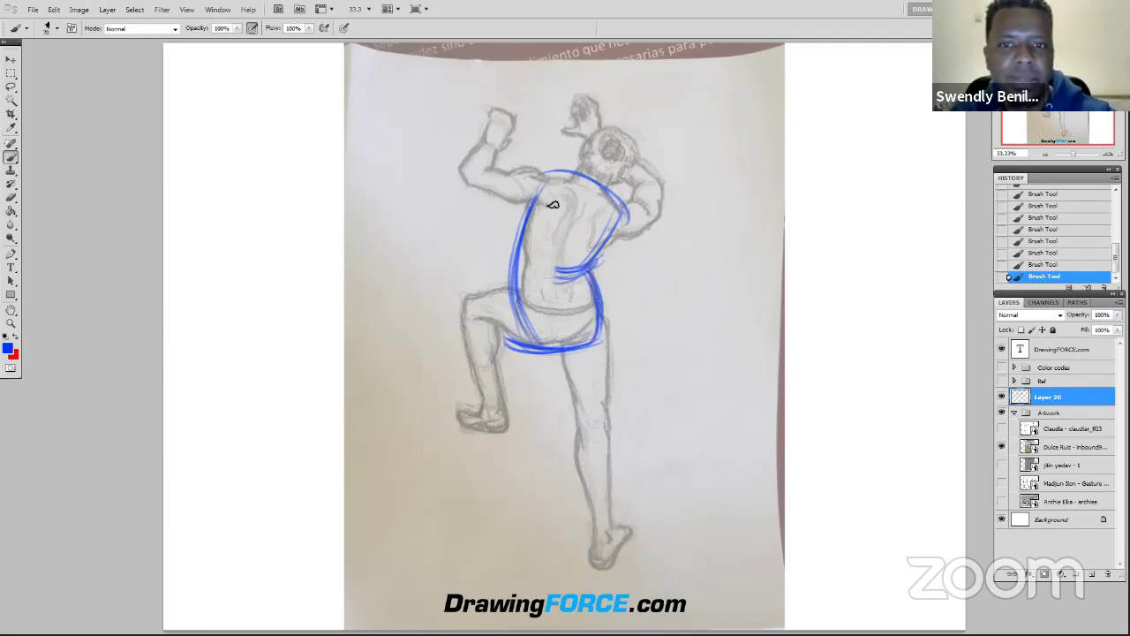
mouse_move(590, 196)
left_mouse_down()
mouse_move(567, 268)
mouse_move(593, 192)
mouse_move(562, 303)
mouse_move(561, 274)
mouse_move(566, 295)
mouse_move(568, 265)
mouse_move(559, 346)
left_mouse_up()
mouse_move(564, 281)
left_mouse_down()
mouse_move(547, 357)
mouse_move(556, 348)
mouse_move(502, 334)
mouse_move(557, 348)
left_mouse_up()
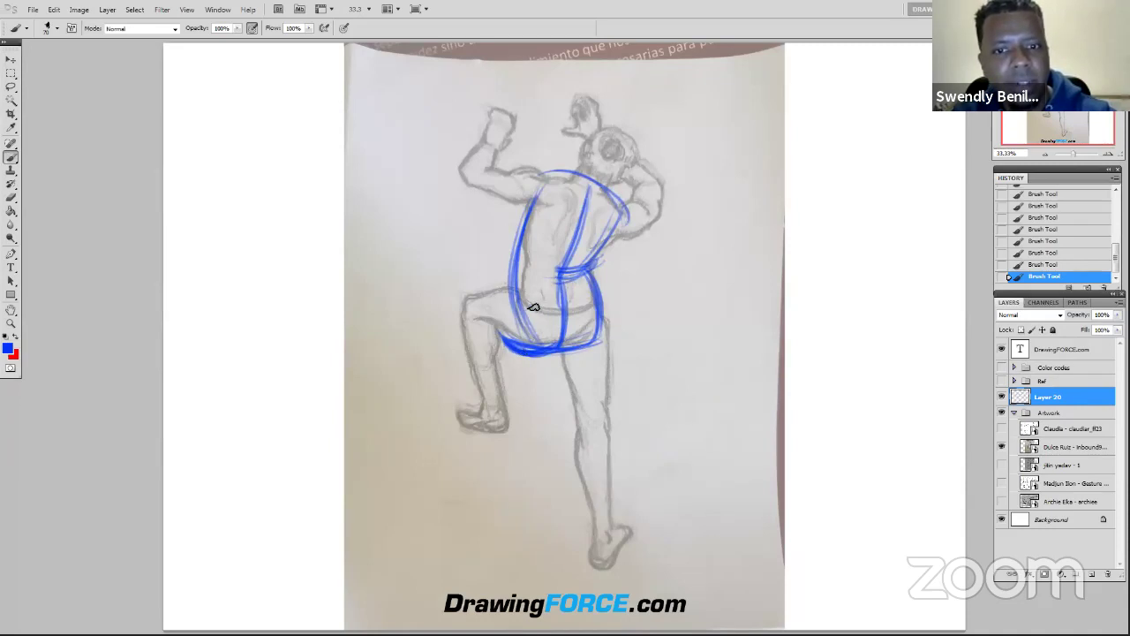
Sketch the raised leg in blue, outlining the thigh and its underside, the bent knee, the lower leg and the foot
left_click_drag(534, 306, 459, 299)
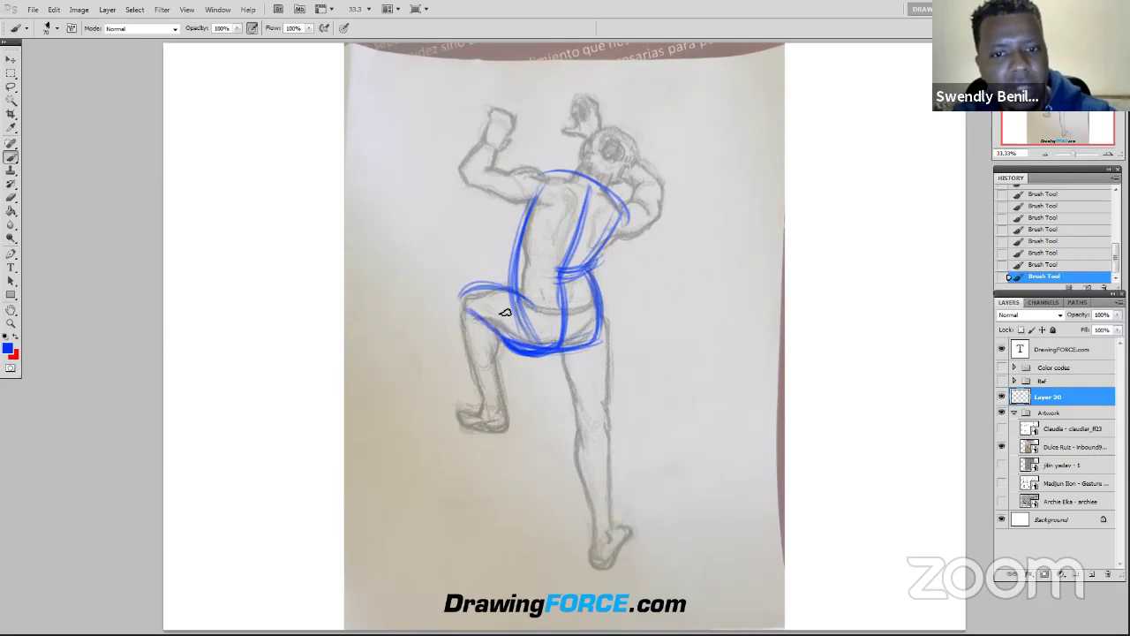
left_click_drag(466, 299, 500, 420)
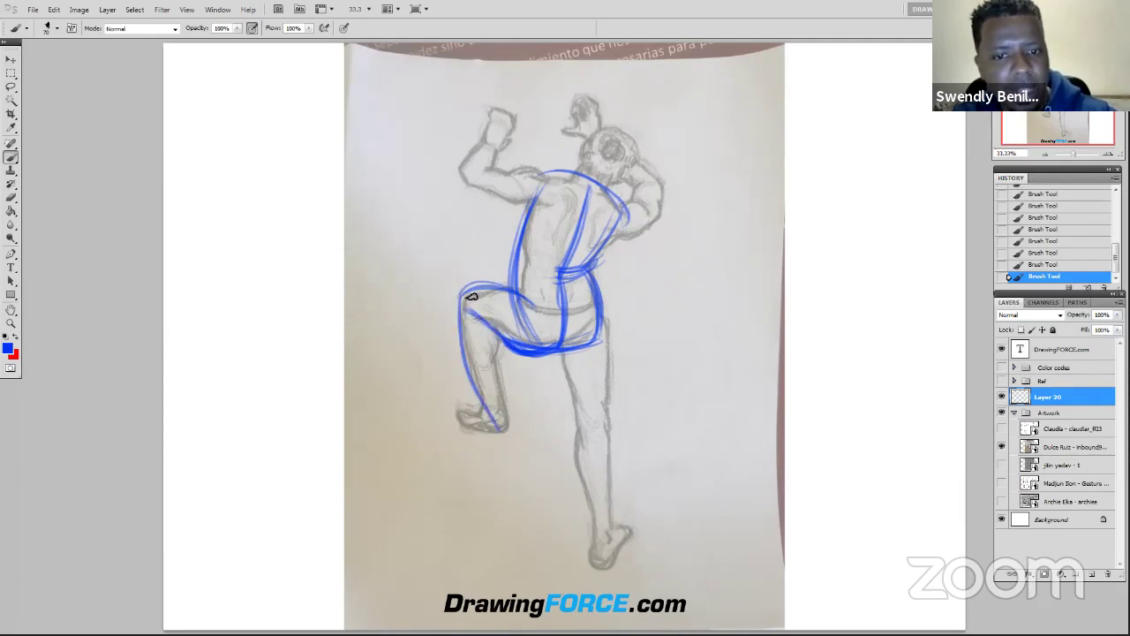
left_click_drag(469, 296, 500, 407)
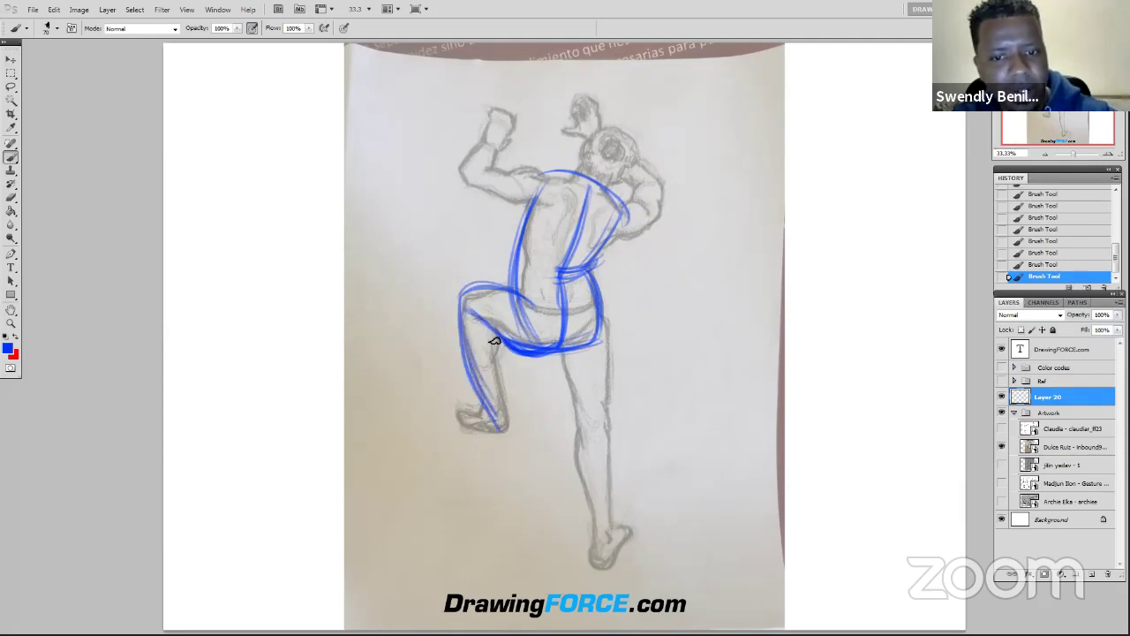
left_click_drag(493, 341, 500, 415)
left_click_drag(481, 339, 502, 423)
mouse_move(464, 304)
left_mouse_down()
mouse_move(509, 416)
mouse_move(502, 438)
left_mouse_up()
mouse_move(491, 390)
left_mouse_down()
mouse_move(504, 424)
mouse_move(481, 428)
left_mouse_up()
left_click_drag(461, 288, 491, 412)
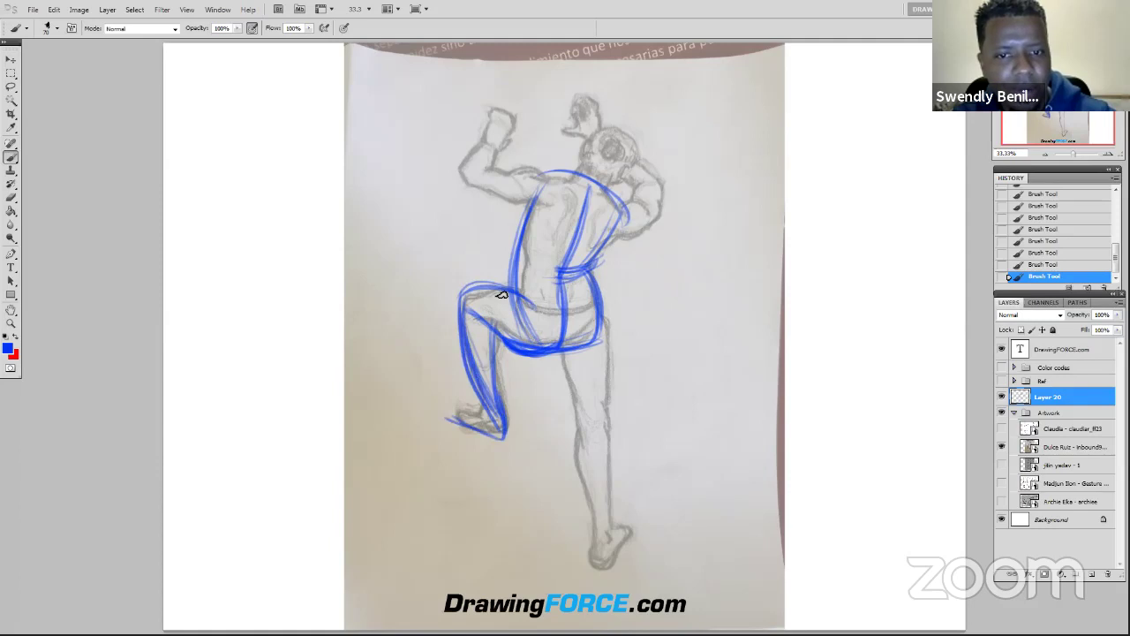
left_click_drag(494, 351, 575, 348)
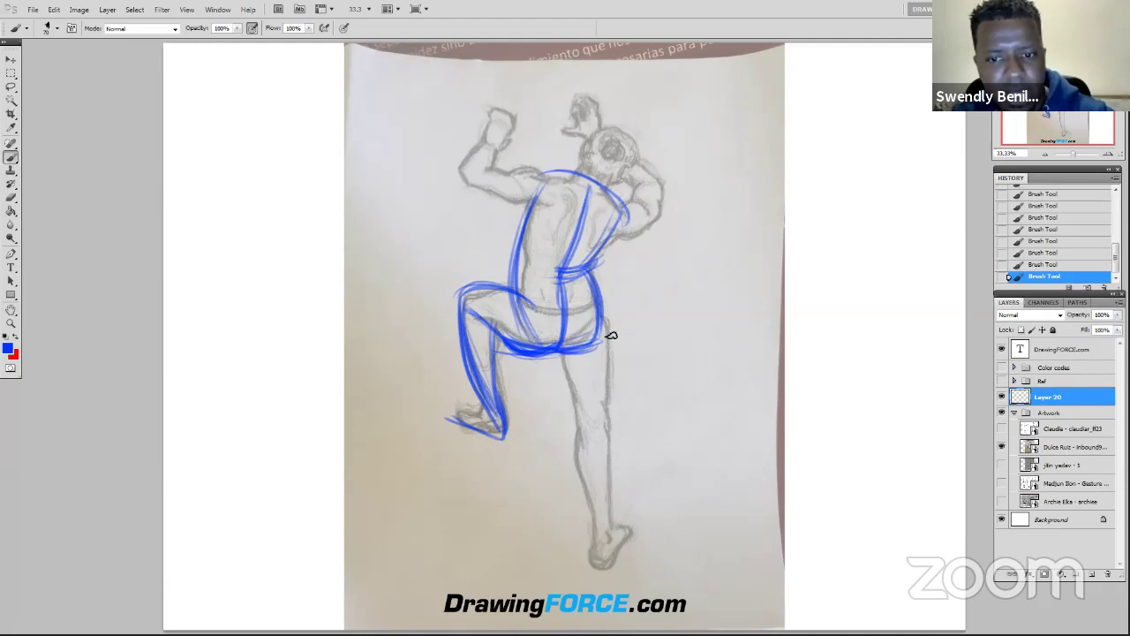
Sketch the back-view figure's standing leg in blue, drawing the outer thigh, inner knee, outer calf and wedge-shaped foot
left_click_drag(604, 318, 599, 420)
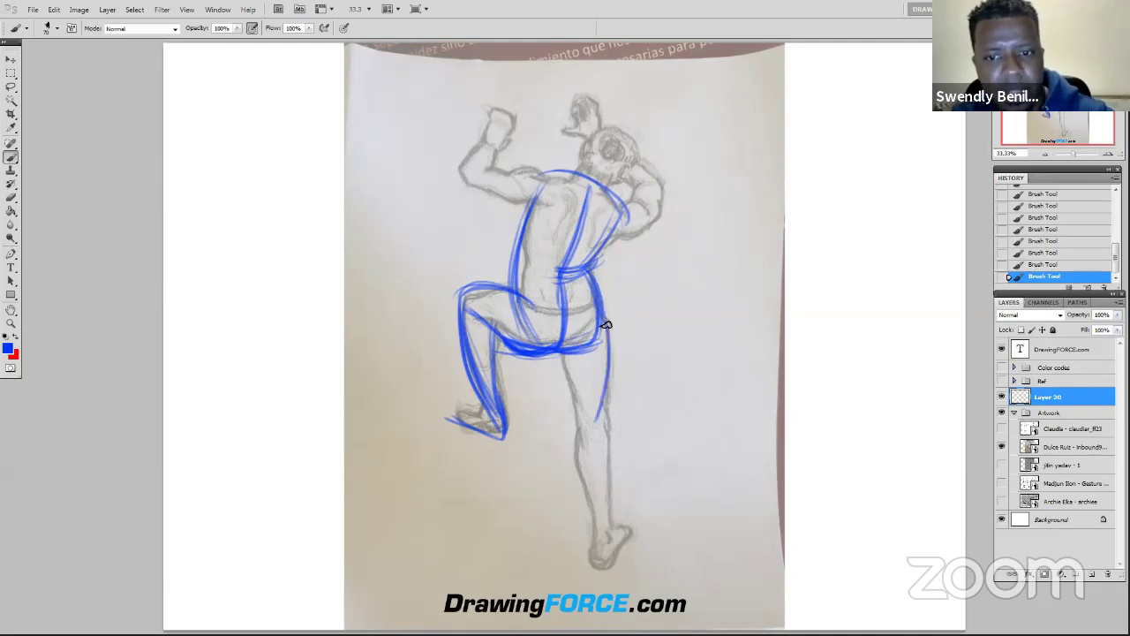
left_click_drag(607, 299, 601, 416)
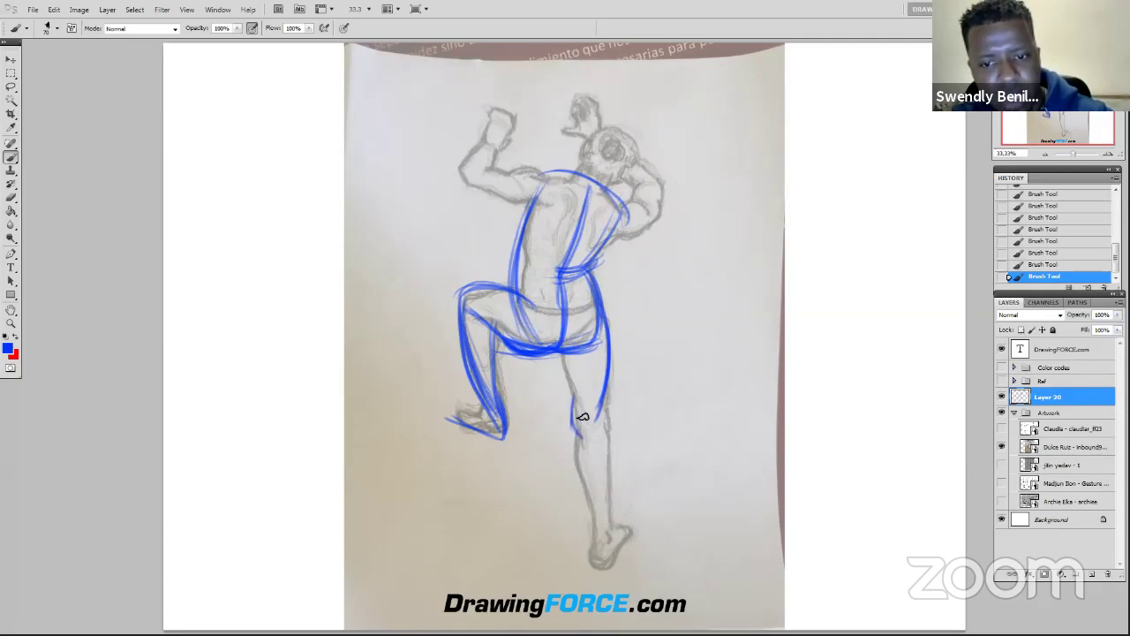
left_click_drag(574, 400, 608, 524)
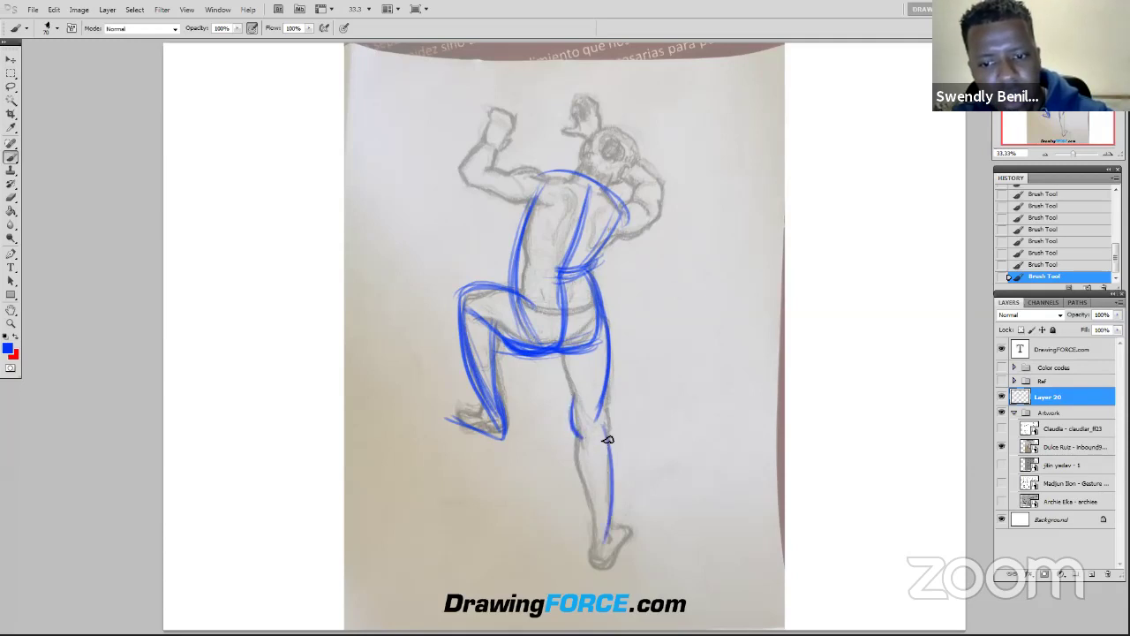
left_click_drag(606, 433, 598, 544)
left_click_drag(606, 437, 601, 540)
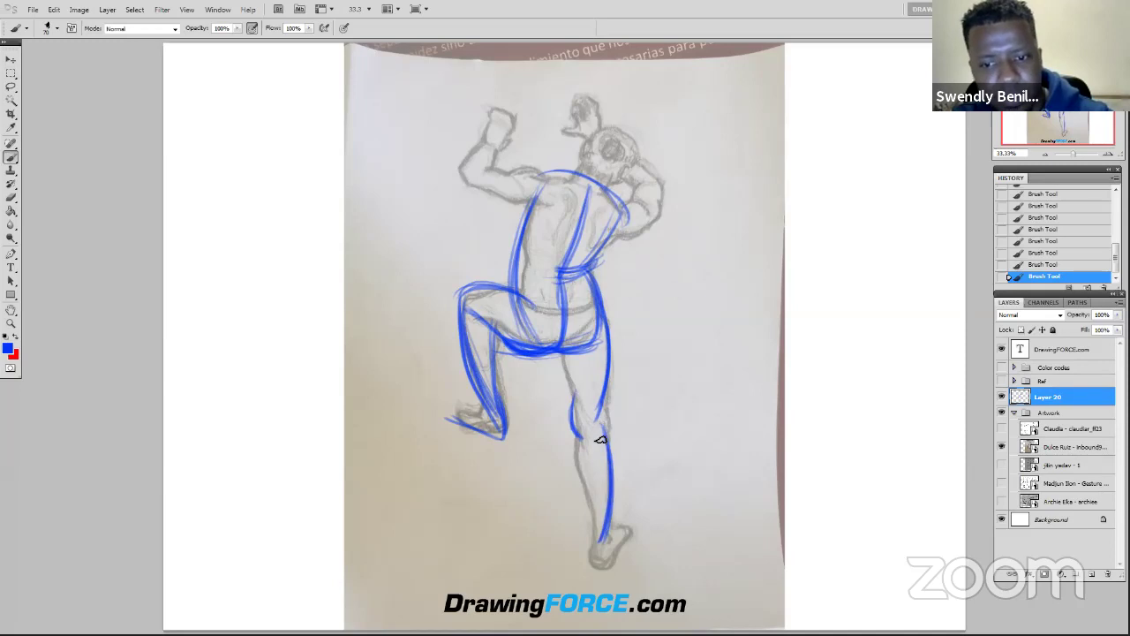
mouse_move(602, 422)
left_mouse_down()
mouse_move(605, 510)
mouse_move(585, 550)
mouse_move(592, 534)
mouse_move(598, 567)
mouse_move(626, 542)
mouse_move(584, 572)
left_mouse_up()
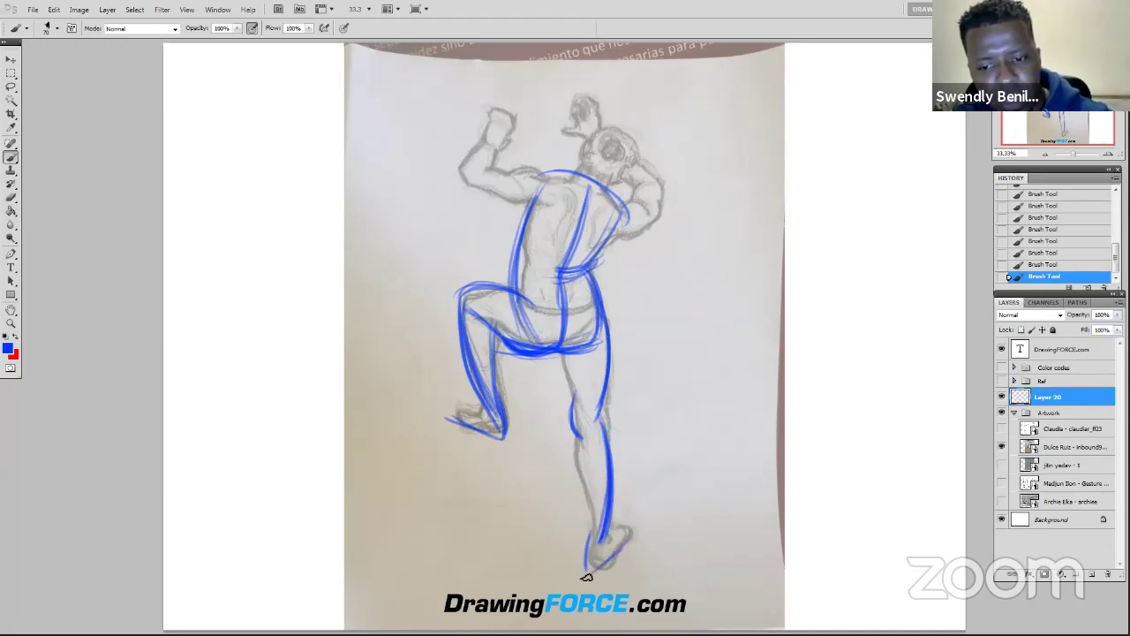
mouse_move(633, 535)
left_mouse_down()
mouse_move(587, 574)
mouse_move(587, 547)
mouse_move(598, 569)
mouse_move(636, 535)
mouse_move(600, 565)
mouse_move(588, 535)
left_mouse_up()
left_click_drag(600, 428, 600, 535)
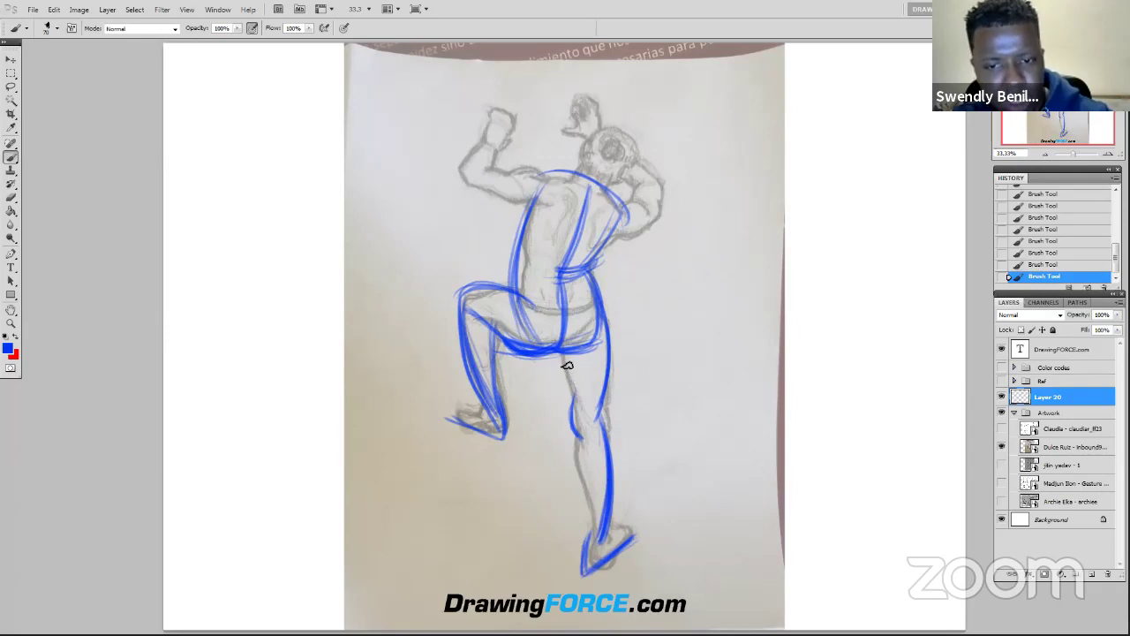
Complete the standing leg in blue with the inner thigh, inner lower leg, ankle and heel lines, and the calf muscle
left_click_drag(567, 364, 570, 396)
mouse_move(562, 339)
left_mouse_down()
mouse_move(576, 411)
mouse_move(604, 433)
mouse_move(597, 397)
left_mouse_up()
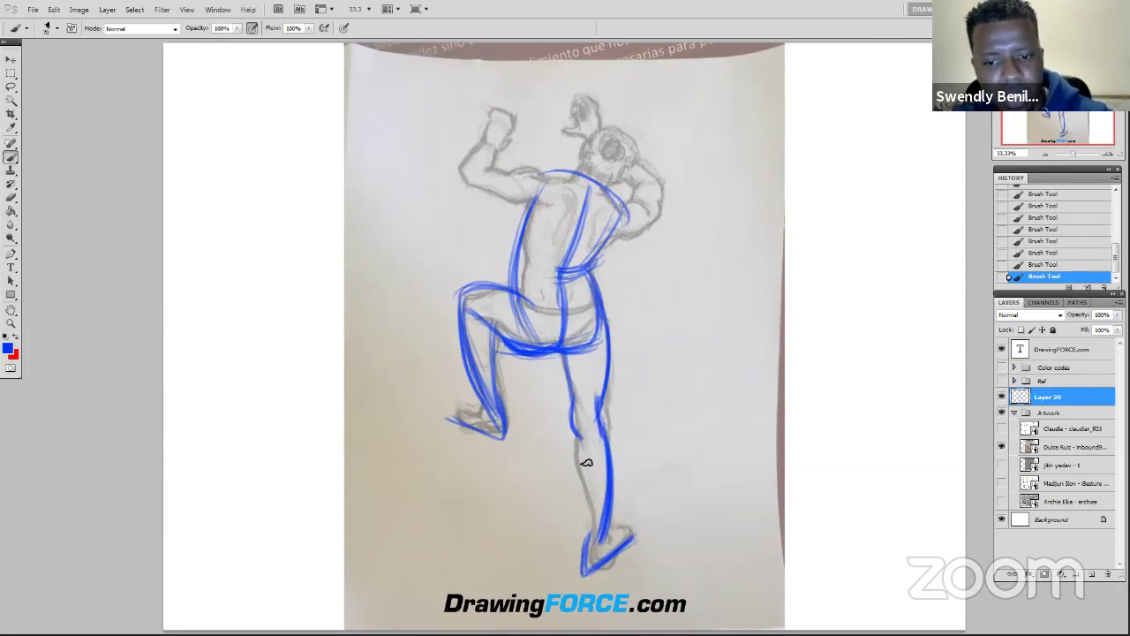
mouse_move(590, 497)
left_mouse_down()
mouse_move(584, 454)
mouse_move(596, 536)
left_mouse_up()
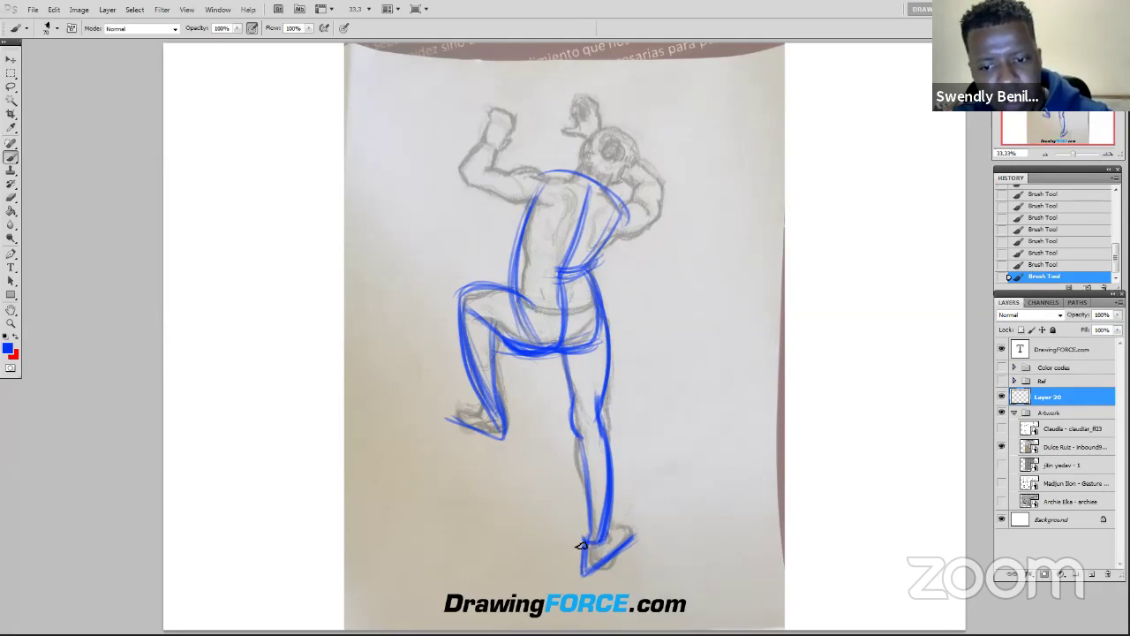
left_click_drag(582, 542, 607, 537)
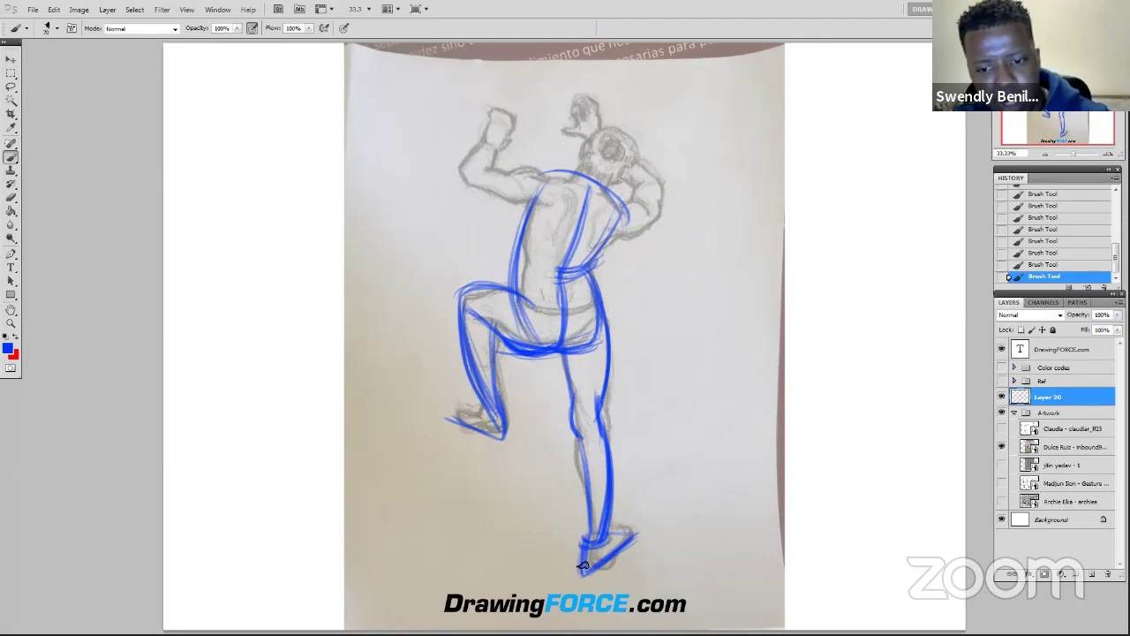
left_click_drag(582, 573, 603, 569)
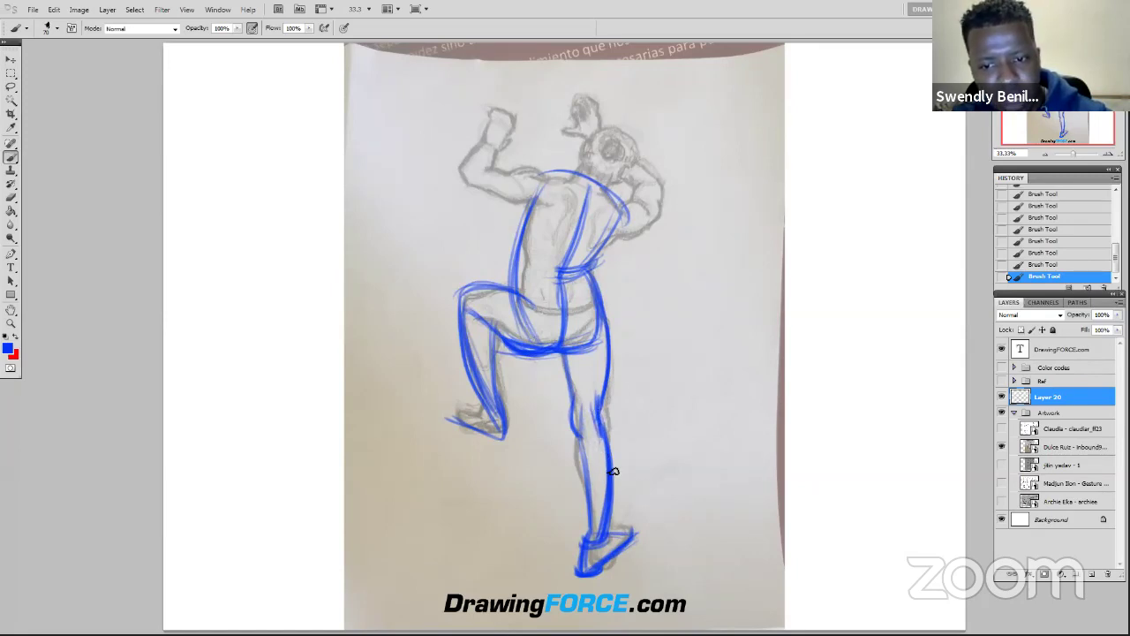
mouse_move(580, 456)
left_mouse_down()
mouse_move(583, 433)
mouse_move(578, 483)
left_mouse_up()
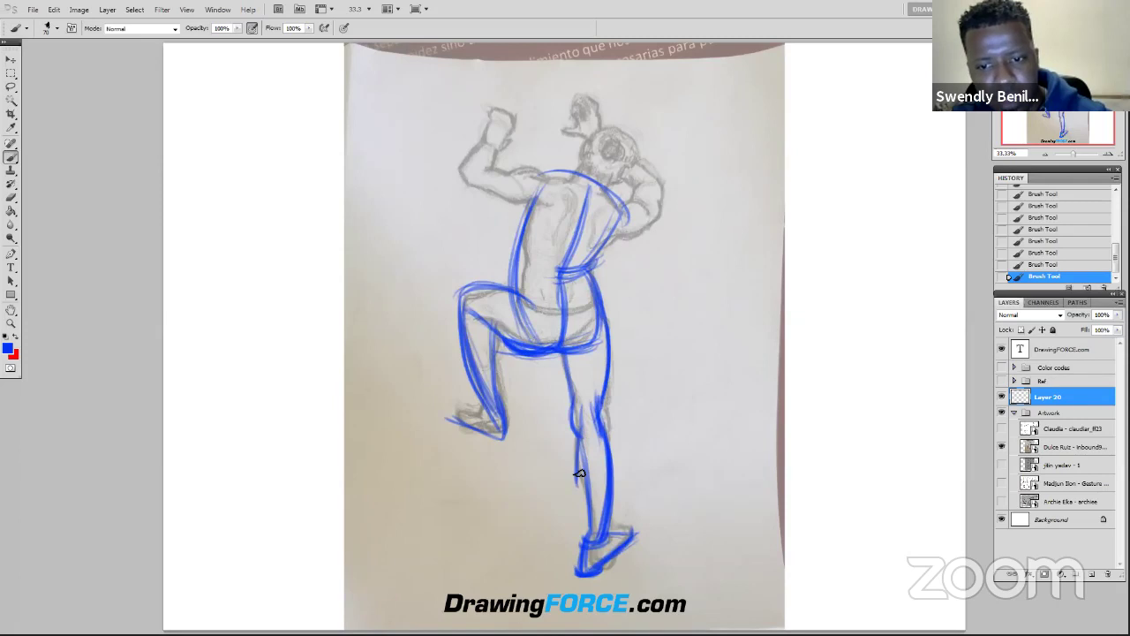
left_click_drag(600, 420, 611, 484)
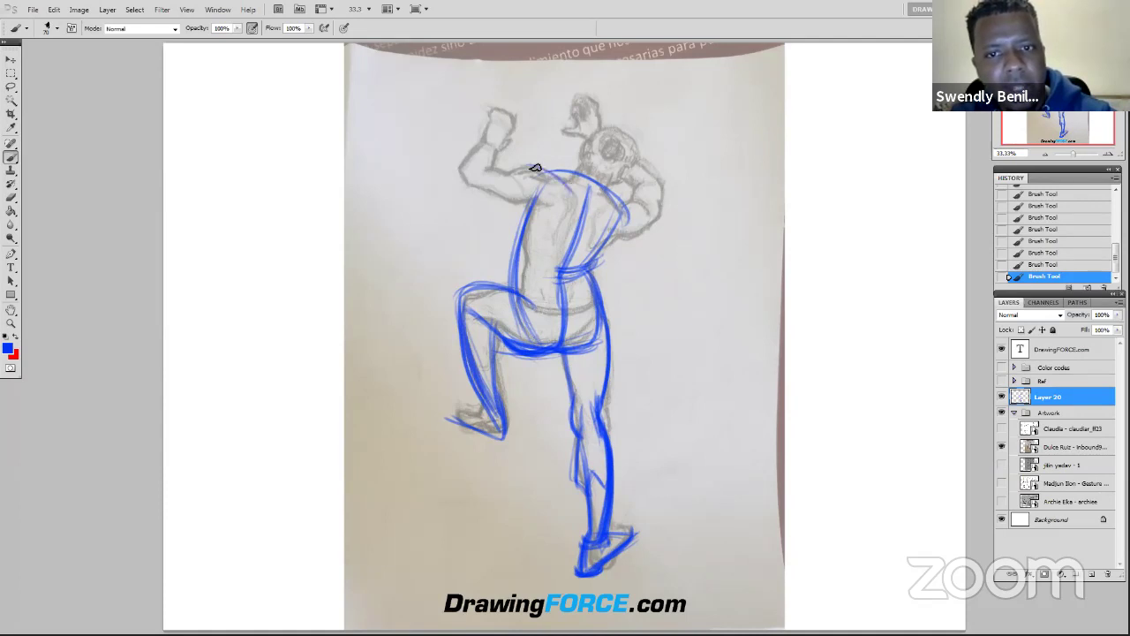
Draw a blue curve over the left shoulder blade and outline the left upper arm, bent elbow, forearm and hand
mouse_move(549, 235)
left_mouse_down()
mouse_move(566, 203)
mouse_move(546, 236)
left_mouse_up()
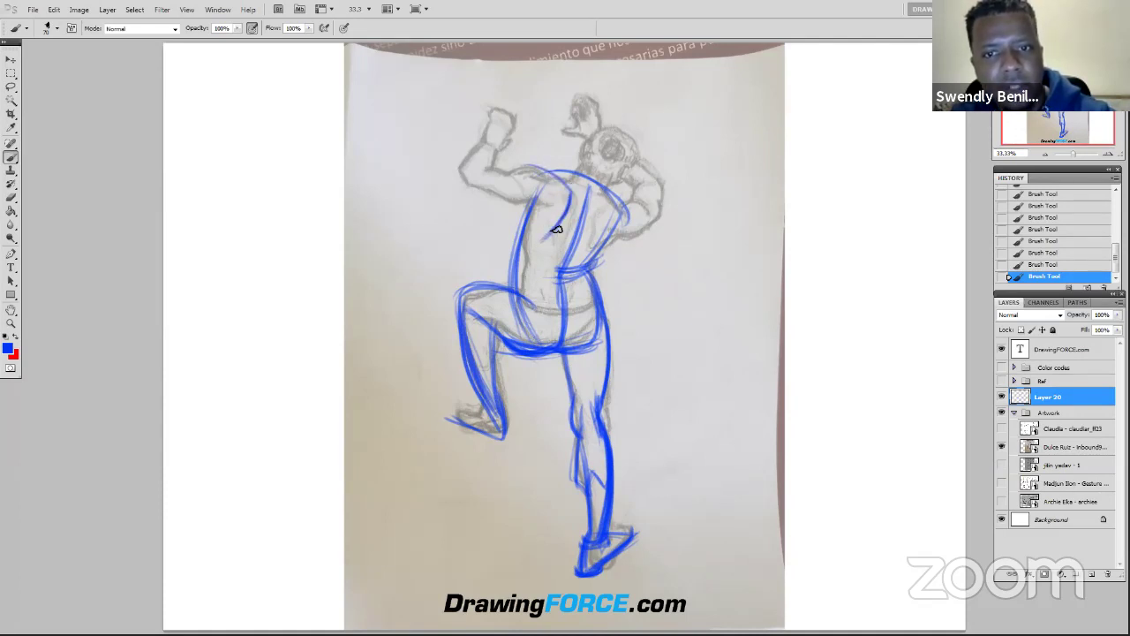
mouse_move(528, 168)
left_mouse_down()
mouse_move(565, 187)
mouse_move(562, 177)
mouse_move(561, 195)
mouse_move(458, 175)
left_mouse_up()
left_click_drag(528, 197, 459, 178)
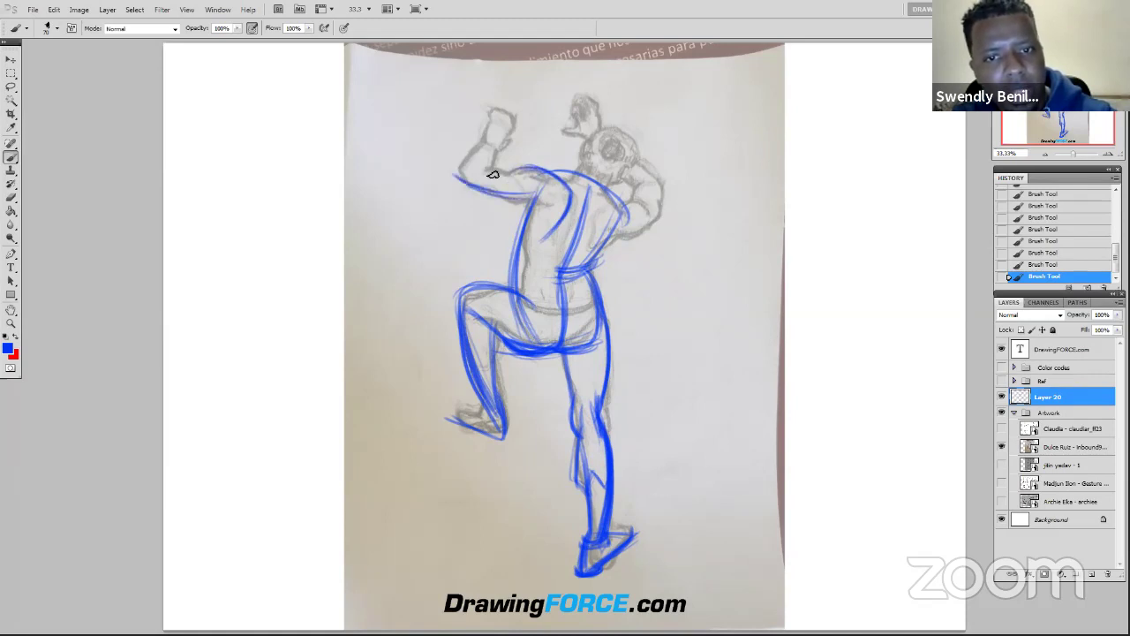
left_click_drag(481, 143, 454, 177)
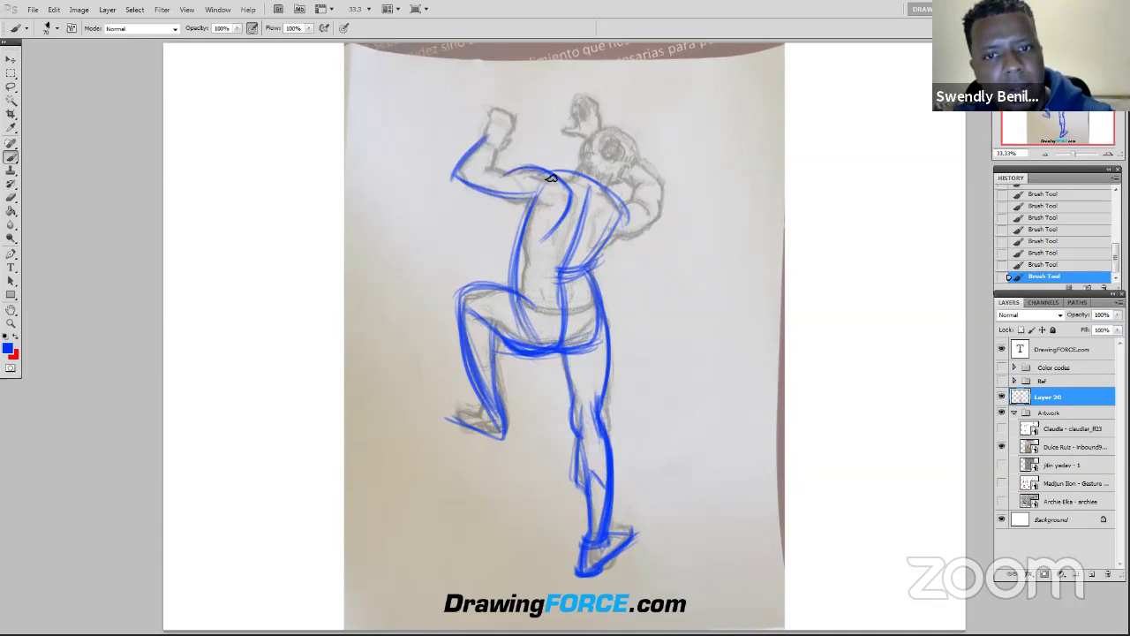
mouse_move(540, 169)
left_mouse_down()
mouse_move(477, 164)
mouse_move(495, 141)
mouse_move(482, 141)
mouse_move(497, 144)
mouse_move(508, 124)
mouse_move(488, 134)
left_mouse_up()
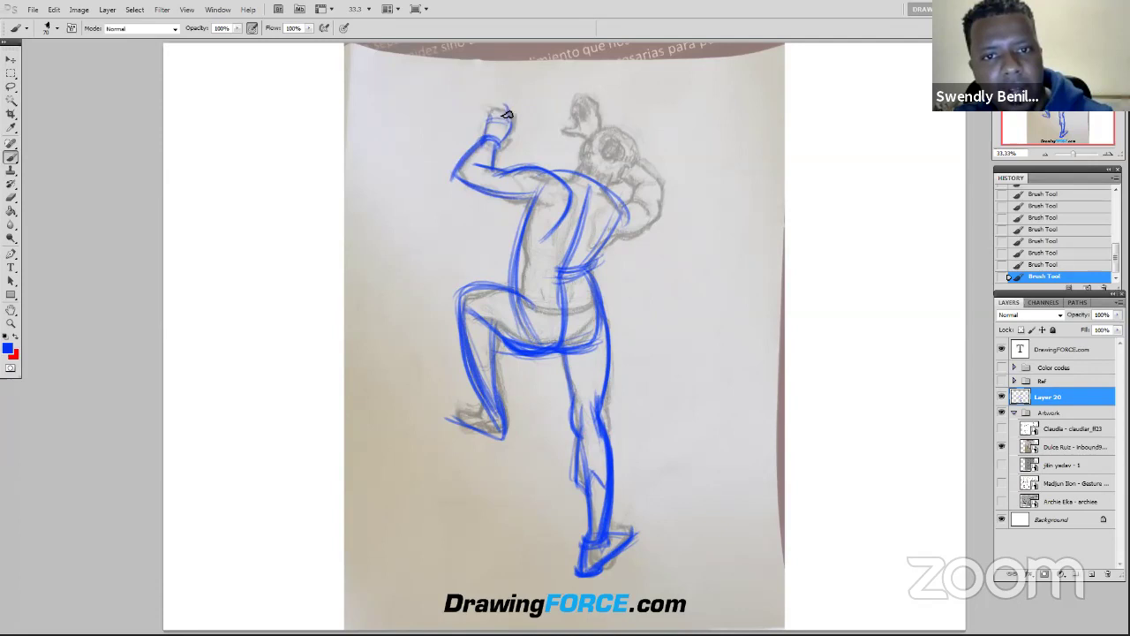
mouse_move(493, 115)
left_mouse_down()
mouse_move(517, 117)
mouse_move(500, 106)
mouse_move(497, 151)
left_mouse_up()
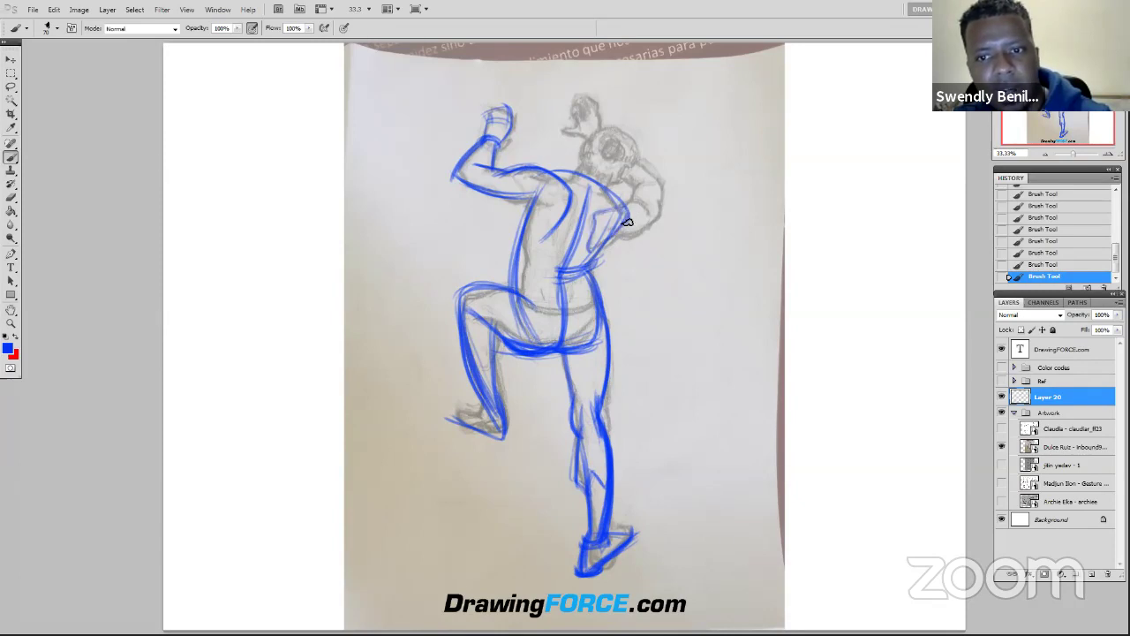
Sketch the right arm bent behind the head with its raised hand in blue, and outline the head
mouse_move(627, 223)
left_mouse_down()
mouse_move(659, 180)
mouse_move(648, 171)
mouse_move(649, 191)
mouse_move(655, 164)
mouse_move(655, 179)
left_mouse_up()
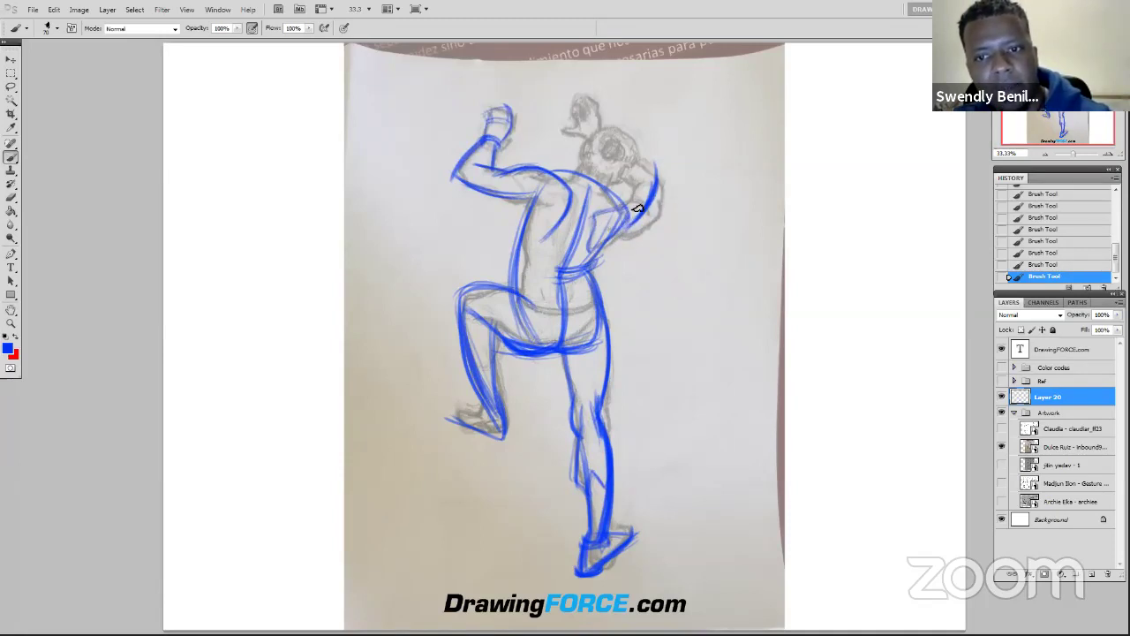
left_click_drag(606, 119, 653, 169)
left_click_drag(582, 92, 597, 132)
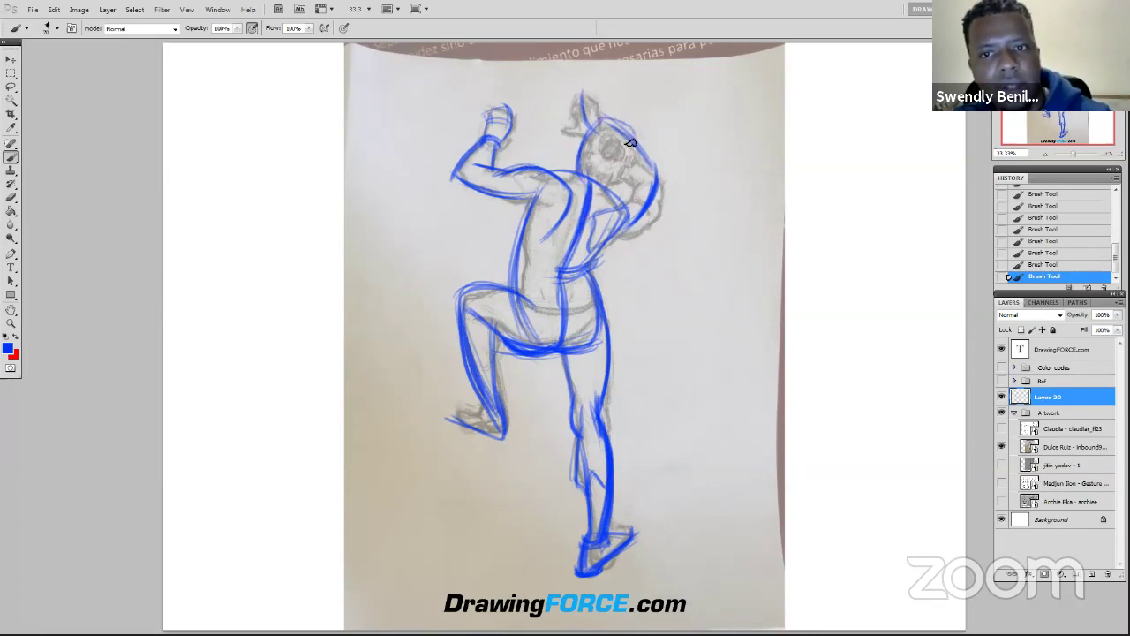
left_click_drag(637, 139, 610, 117)
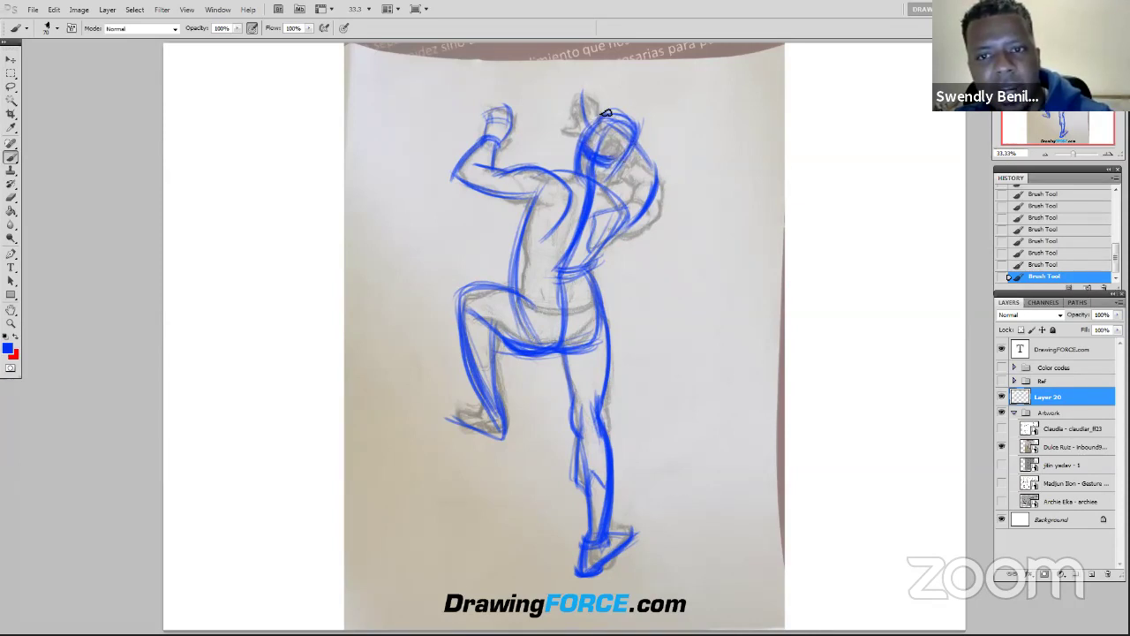
left_click_drag(607, 112, 599, 173)
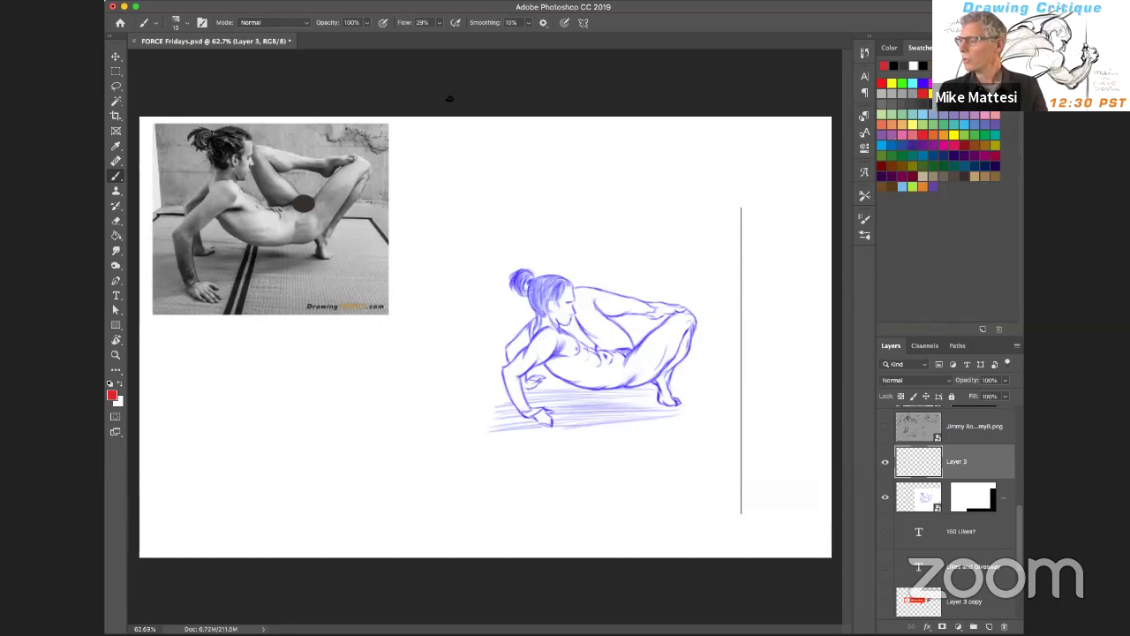
Choose black as the brush colour and enlarge the brush to 30 for painting on Layer 3 over the reclining figure
key("z")
left_click_drag(590, 372, 643, 368)
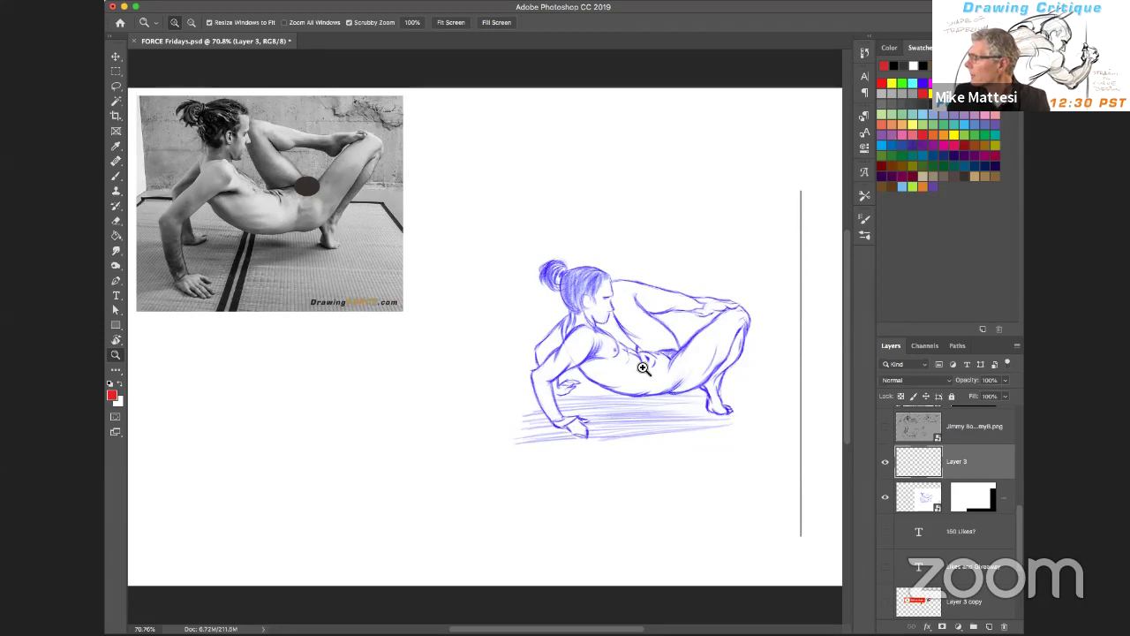
left_click(989, 626)
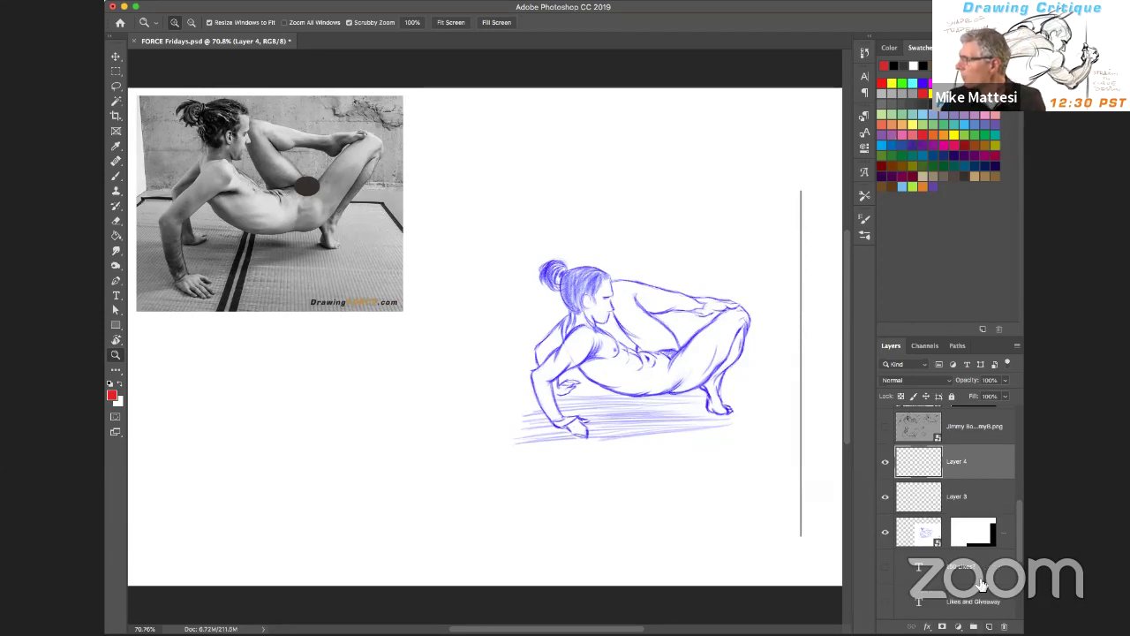
key("Delete")
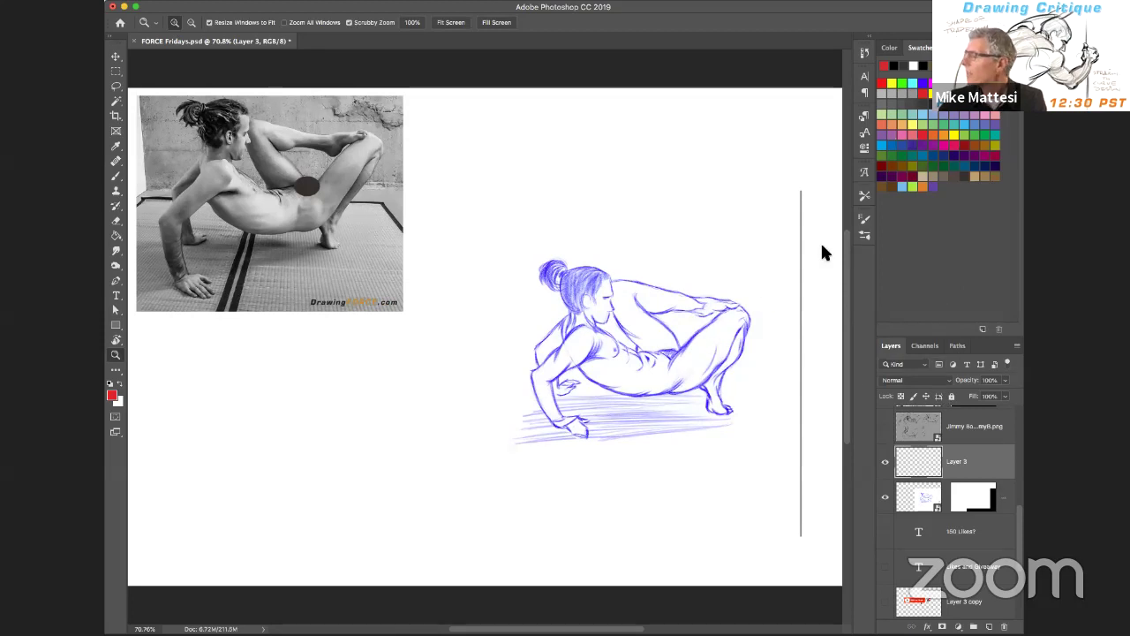
left_click(923, 65)
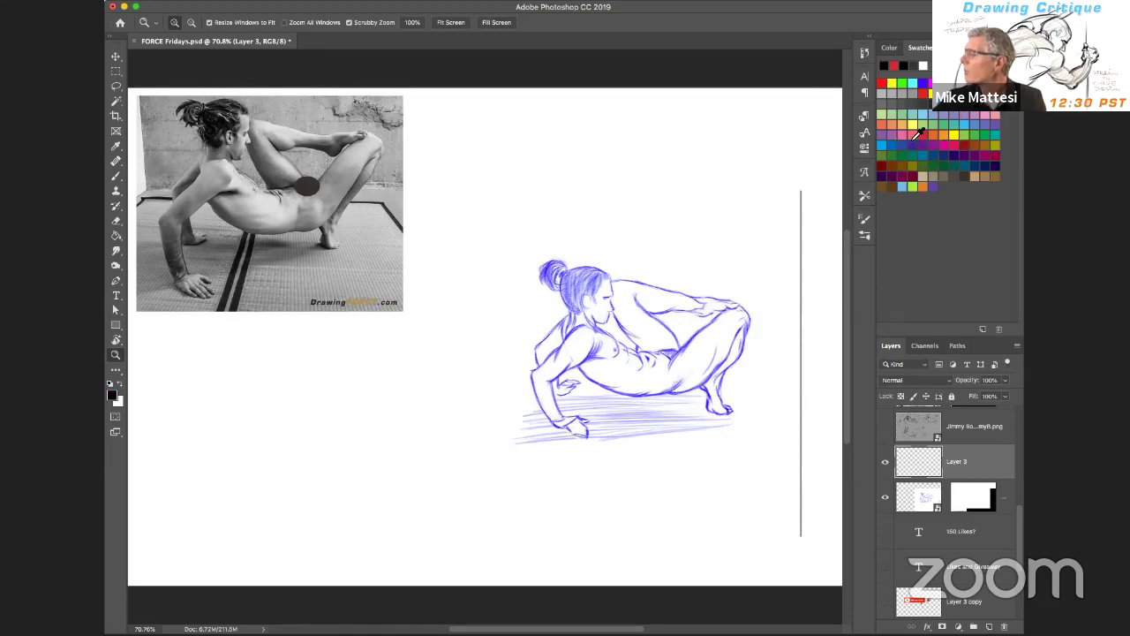
key("b")
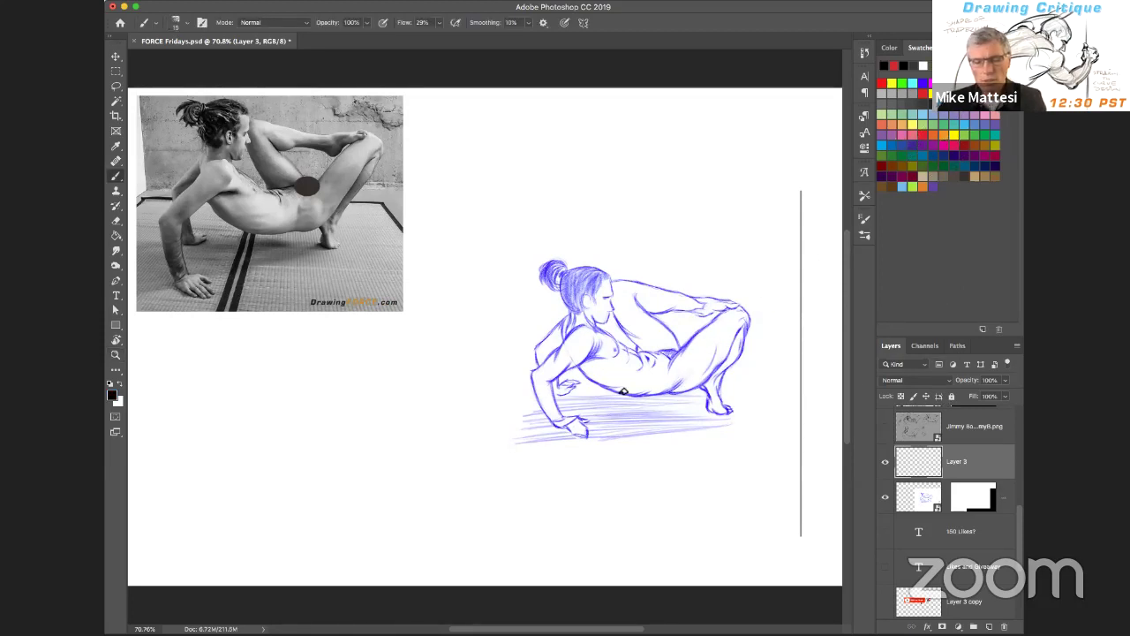
key("bracketright")
key("bracketright")
key("bracketright")
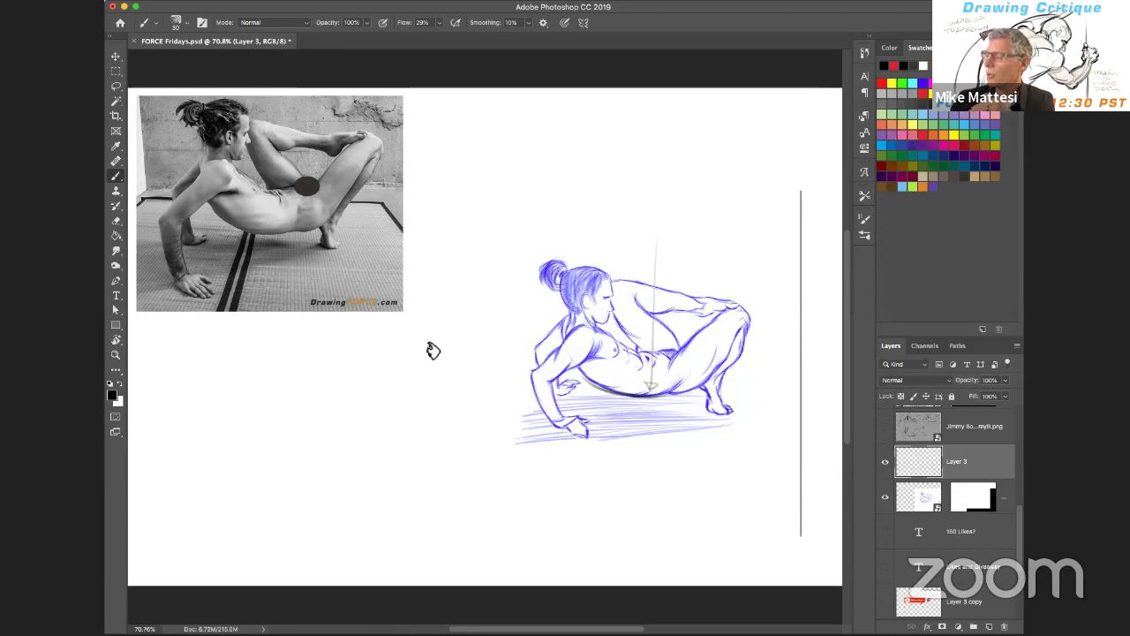
Sketch a black diagram beside the reclining figure: a vertical gravity line over a deep hanging curve holding rounded masses
left_click_drag(433, 327, 434, 459)
mouse_move(361, 393)
left_mouse_down()
mouse_move(489, 458)
mouse_move(525, 414)
left_mouse_up()
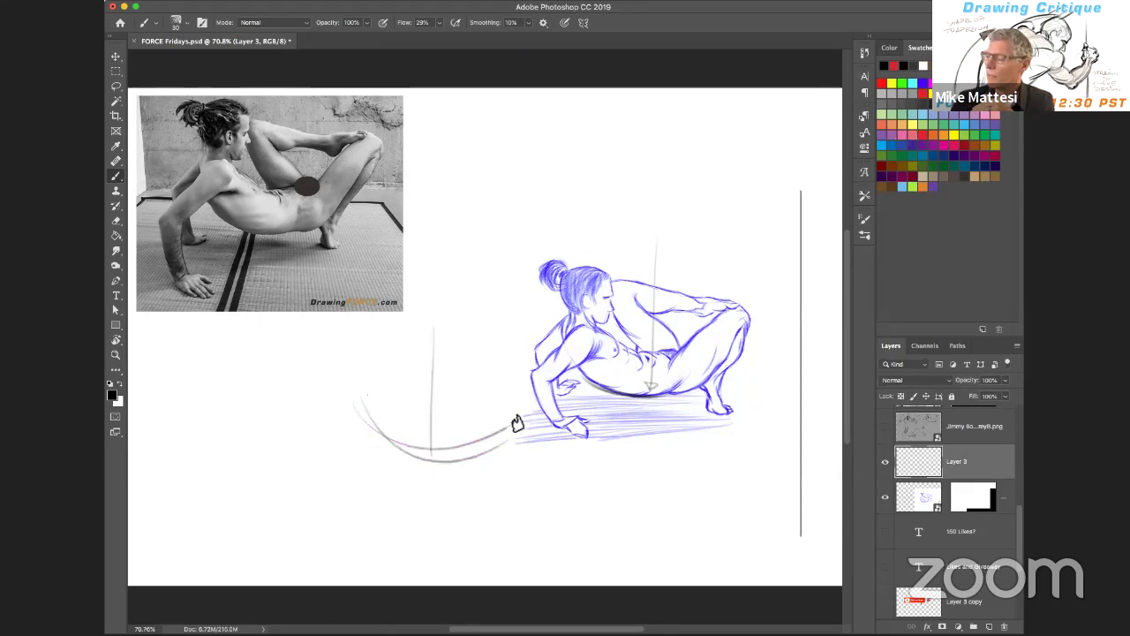
mouse_move(412, 433)
left_mouse_down()
mouse_move(437, 429)
mouse_move(422, 415)
mouse_move(474, 428)
left_mouse_up()
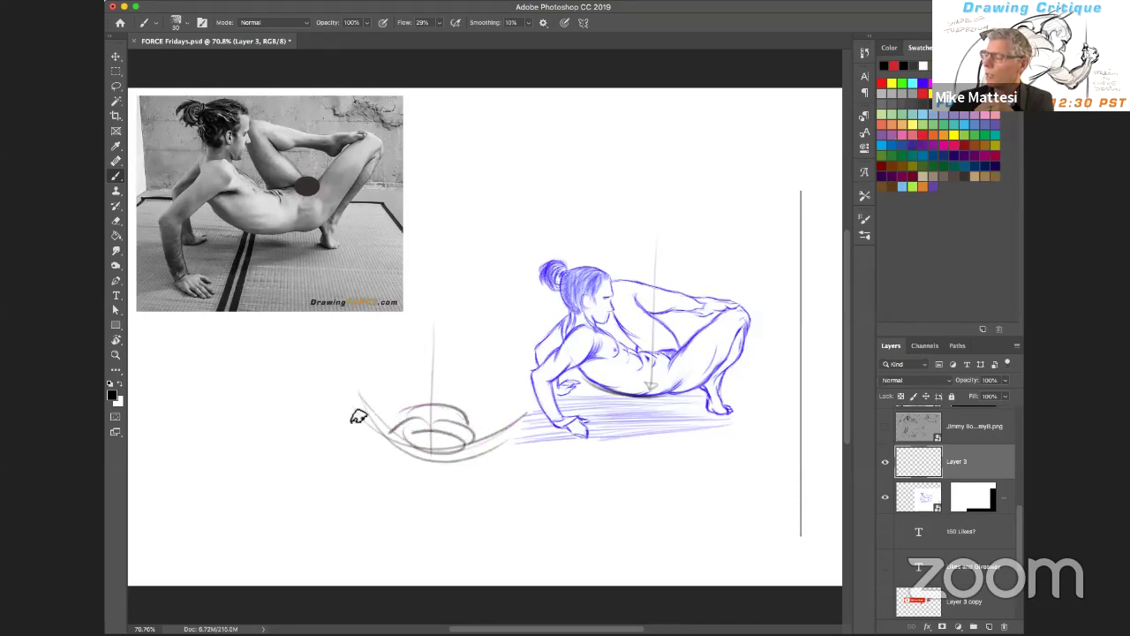
left_click_drag(358, 415, 521, 406)
mouse_move(521, 406)
left_mouse_down()
mouse_move(430, 450)
mouse_move(371, 387)
left_mouse_up()
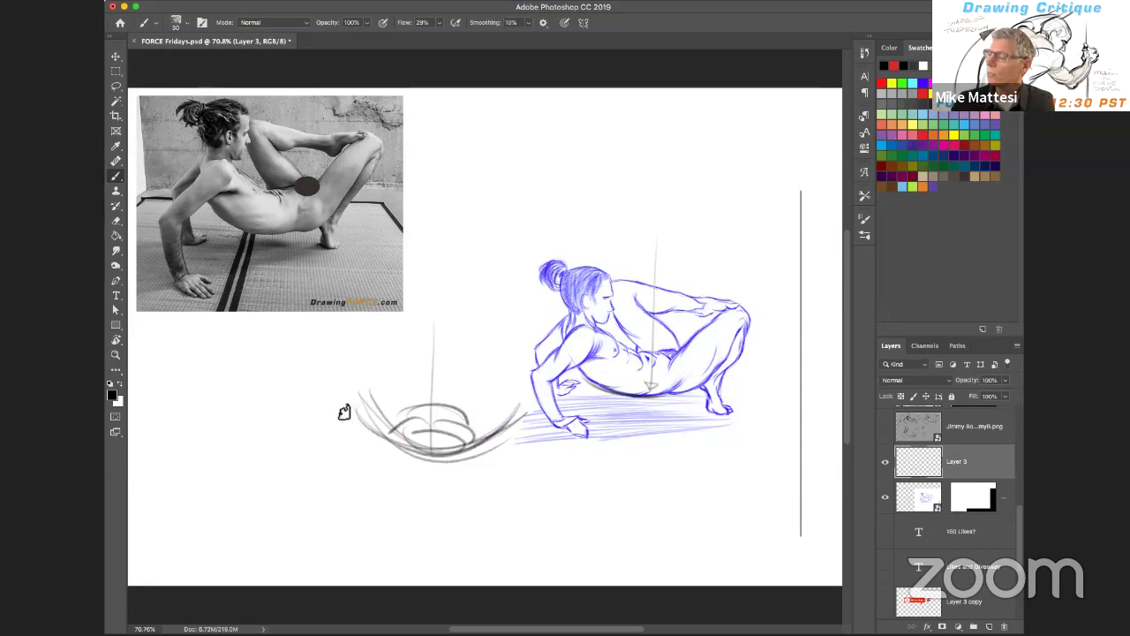
Add two bent supporting arms to the diagram, running from the left end of the hanging curve down to the ground
mouse_move(357, 402)
left_mouse_down()
mouse_move(374, 391)
mouse_move(303, 434)
mouse_move(334, 501)
left_mouse_up()
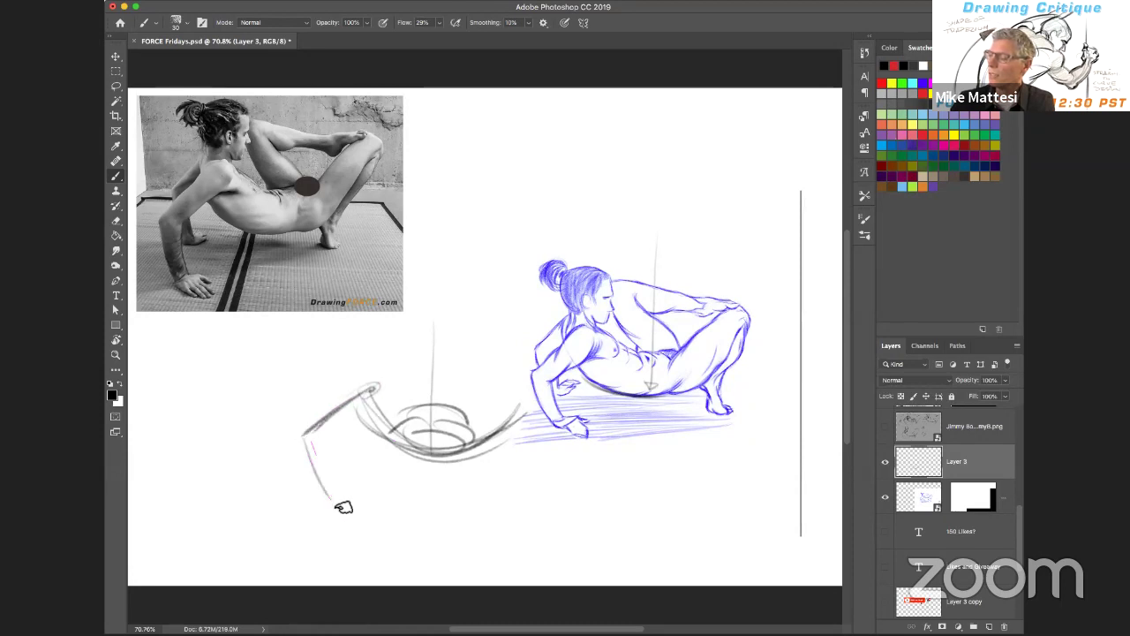
left_click_drag(374, 386, 325, 409)
left_click_drag(325, 411, 350, 477)
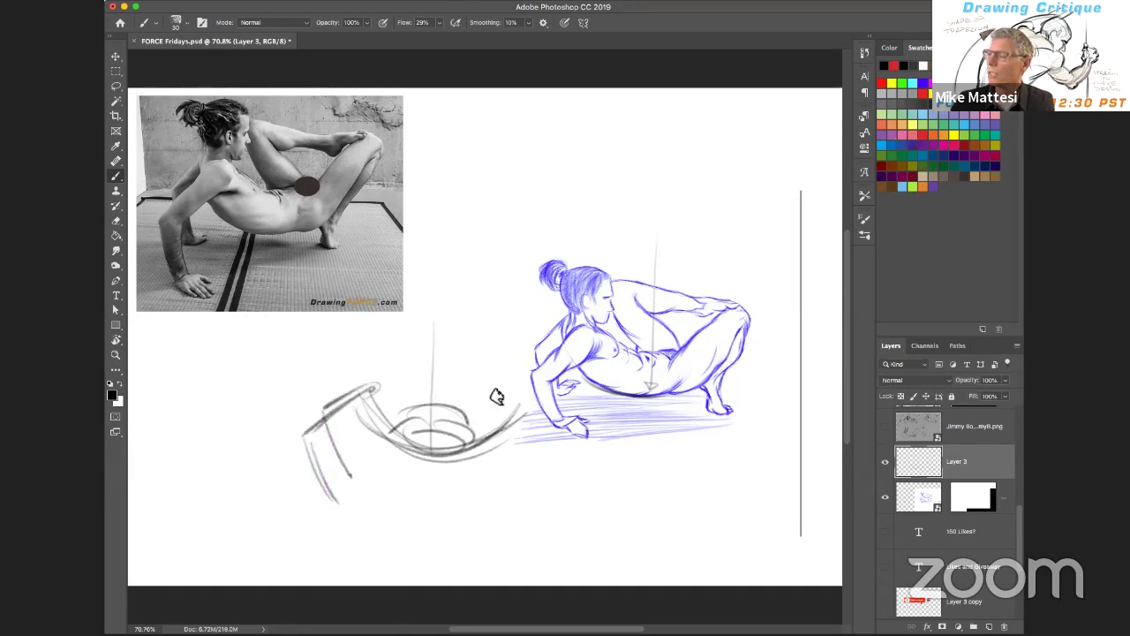
Add the diagram's planted lower leg and crossed raised leg joined at the knee, plus an oval head above the shoulder
mouse_move(500, 437)
left_mouse_down()
mouse_move(552, 367)
mouse_move(535, 470)
left_mouse_up()
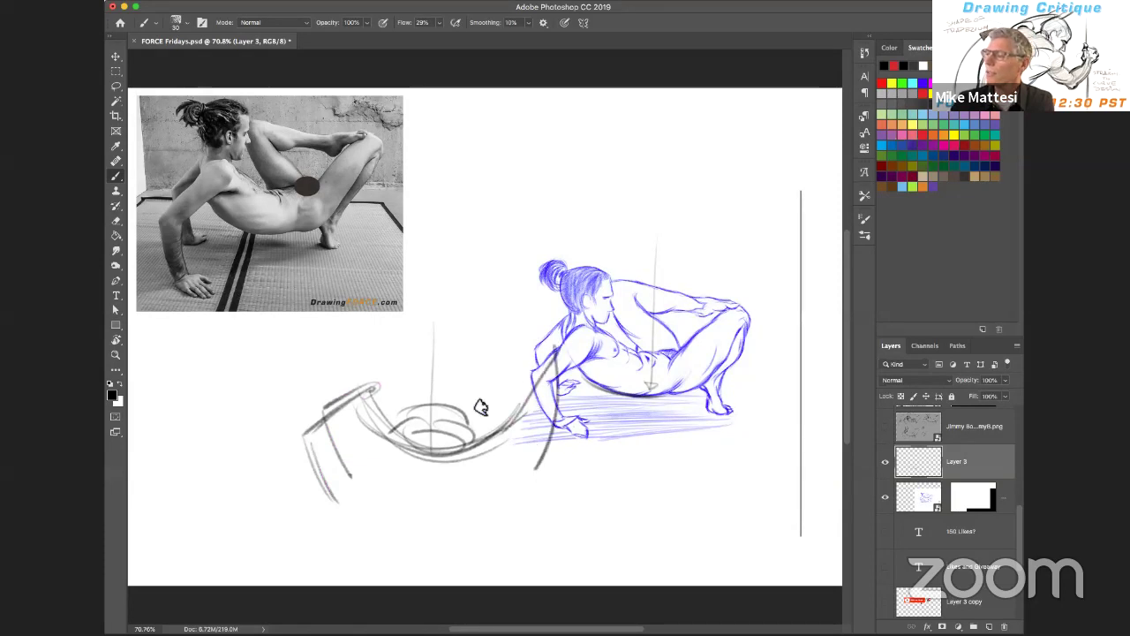
left_click_drag(517, 412, 435, 365)
left_click_drag(436, 364, 547, 363)
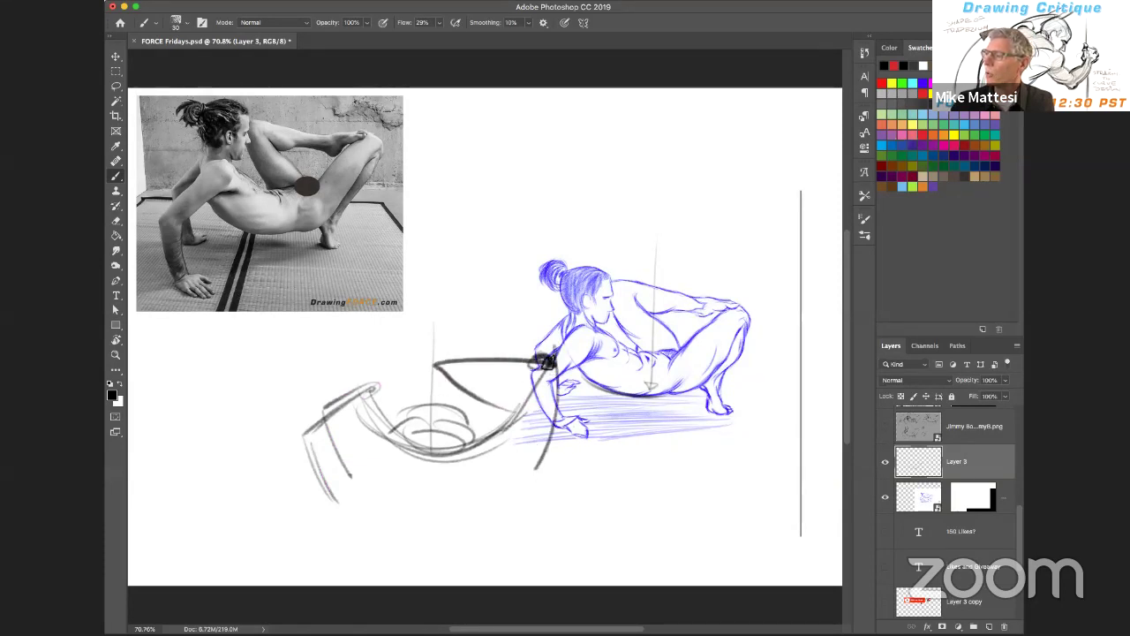
mouse_move(390, 382)
left_mouse_down()
mouse_move(390, 339)
mouse_move(389, 363)
mouse_move(394, 353)
left_mouse_up()
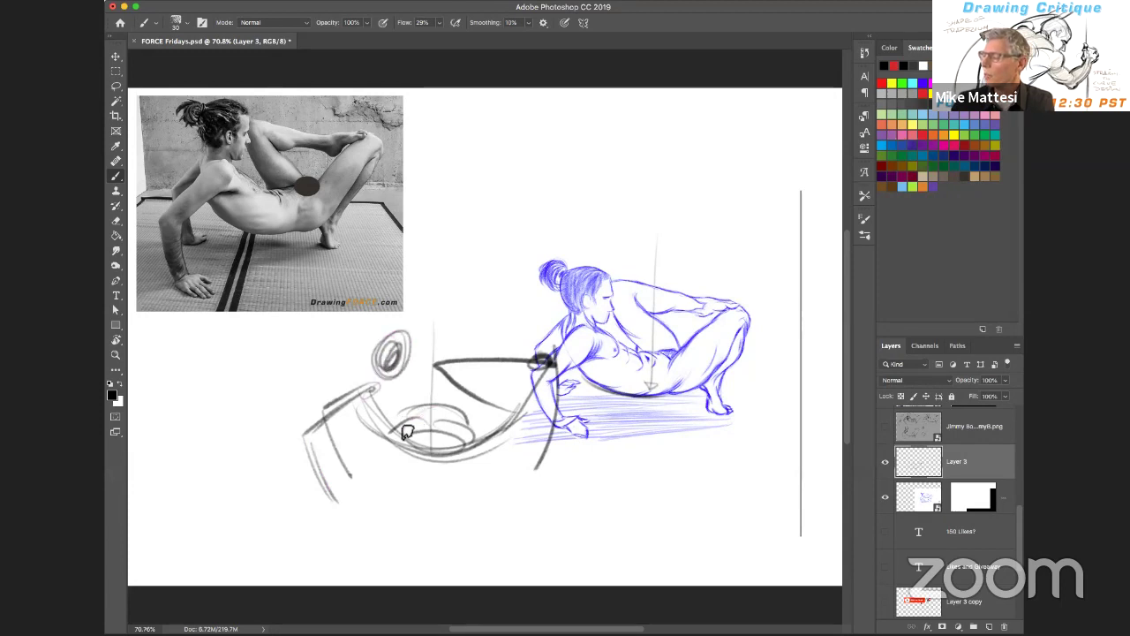
Hatch the rounded masses in the black diagram and move the whole diagram to the blank area below the reference photo
left_click_drag(407, 431, 450, 433)
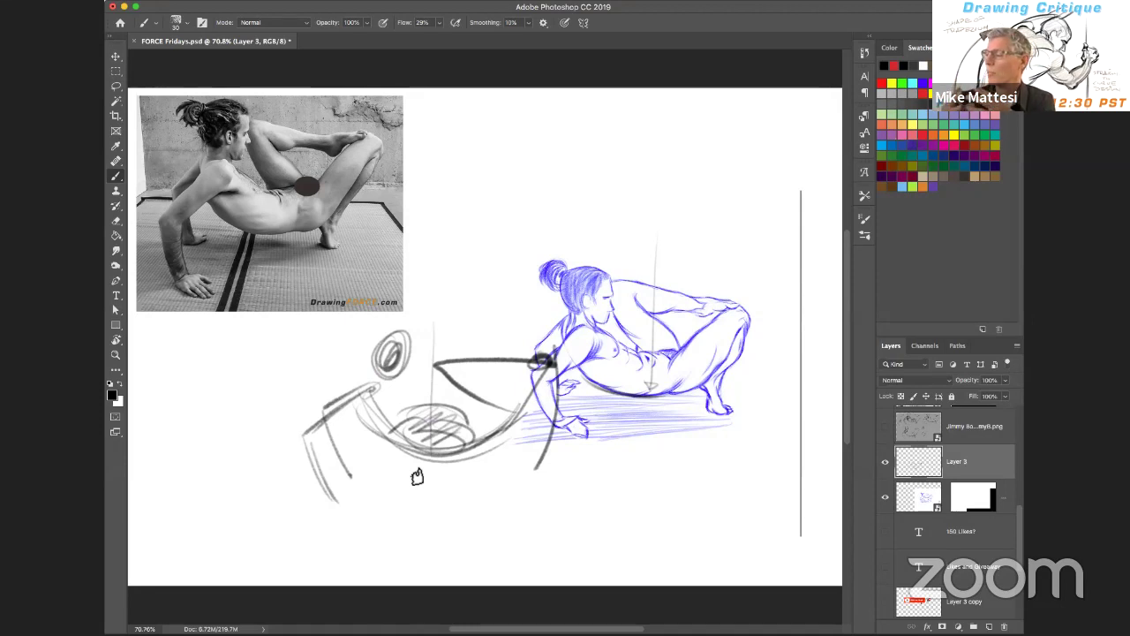
left_click_drag(560, 468, 434, 505)
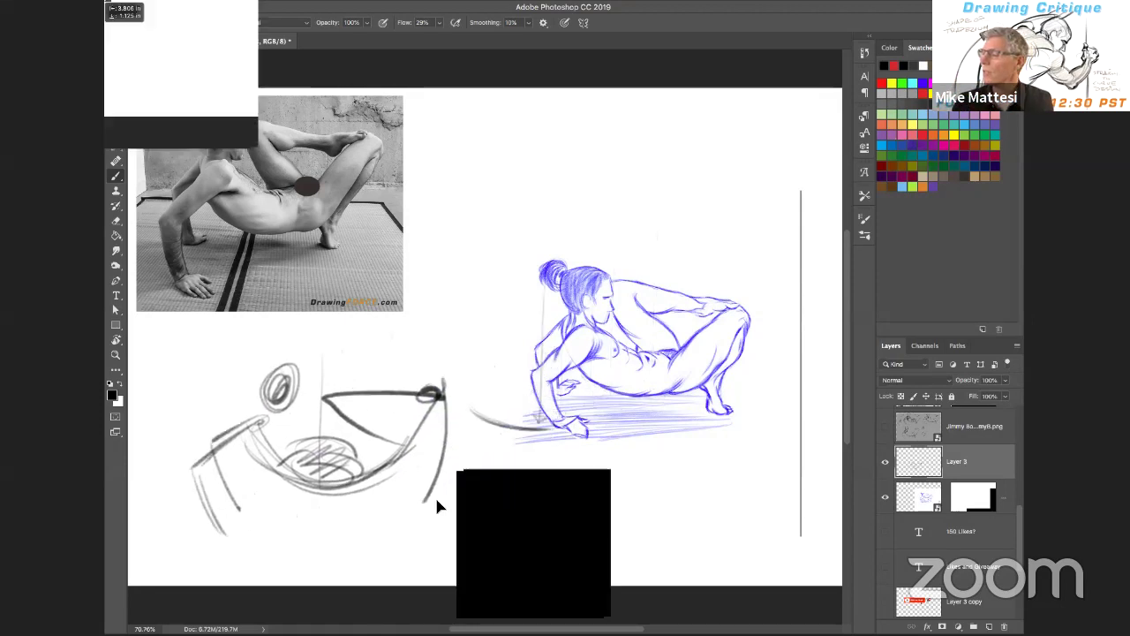
mouse_move(550, 297)
left_mouse_down()
mouse_move(548, 373)
mouse_move(504, 444)
mouse_move(478, 460)
left_mouse_up()
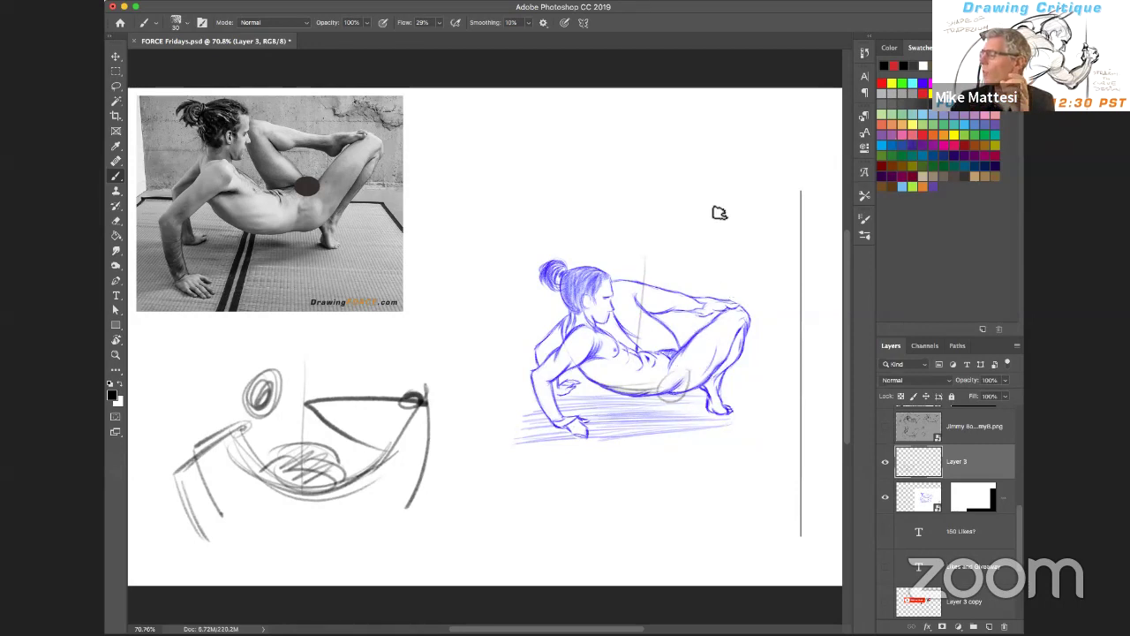
Add faint curved strokes above the figure's raised knee, an arrow toward the elbow, and two downward arrows over the diagram's arms
left_click_drag(716, 182, 724, 256)
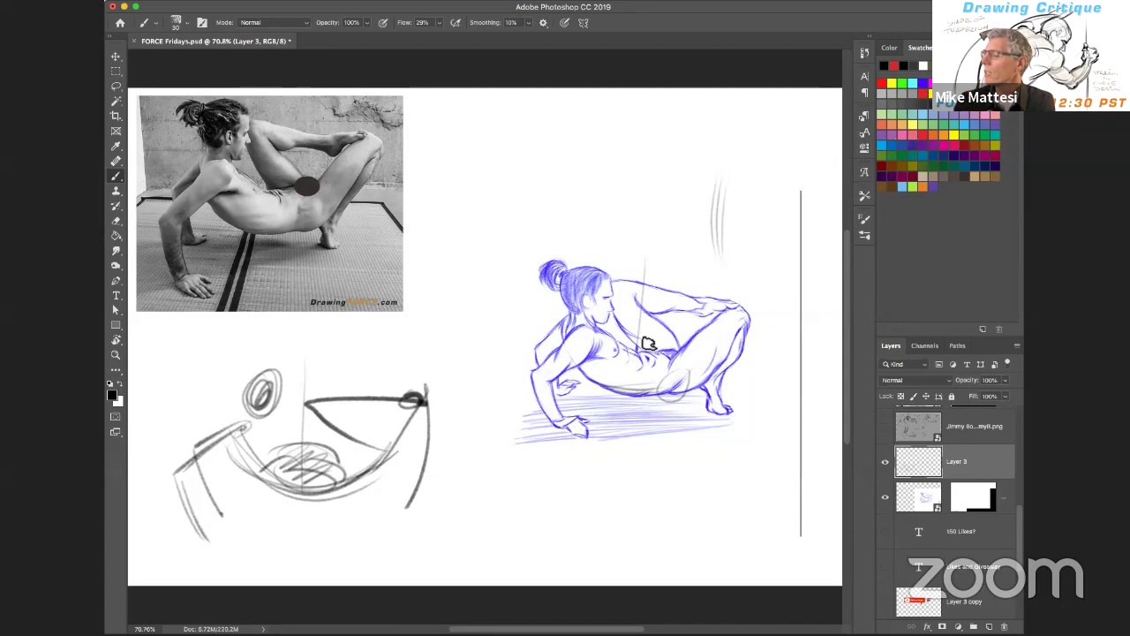
left_click_drag(476, 362, 520, 362)
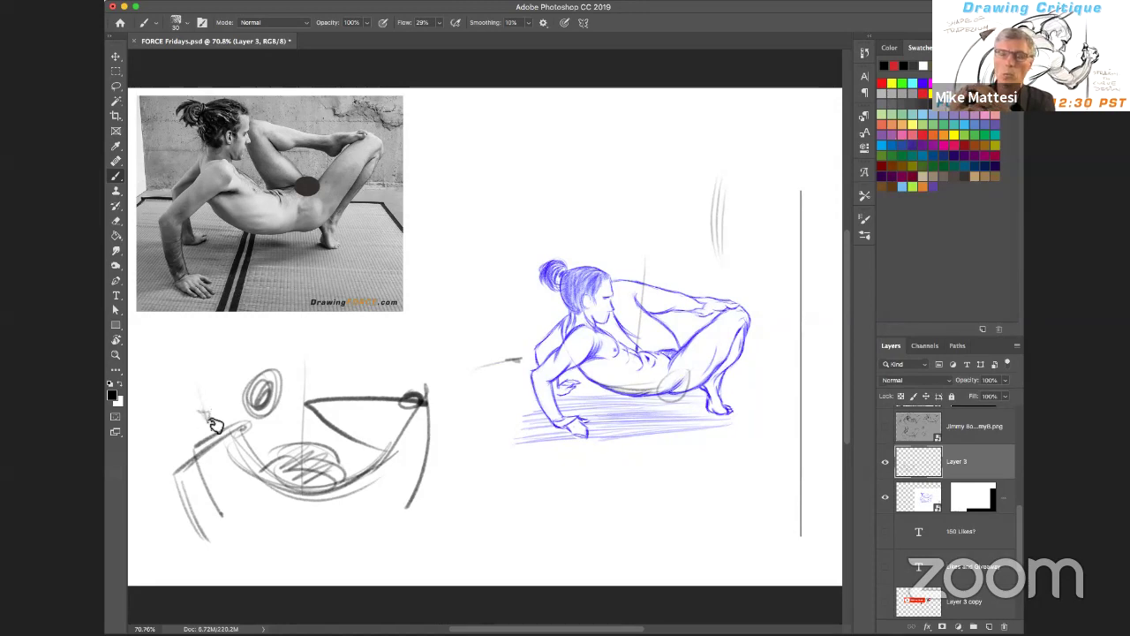
left_click_drag(174, 382, 185, 437)
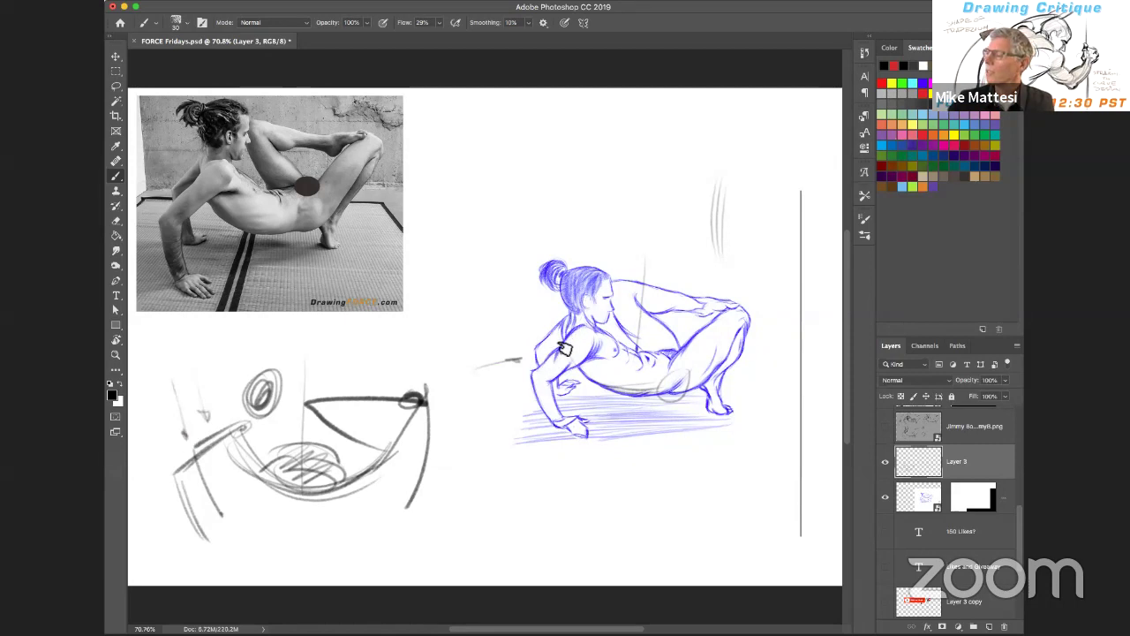
mouse_move(565, 343)
left_mouse_down()
mouse_move(555, 362)
mouse_move(565, 349)
left_mouse_up()
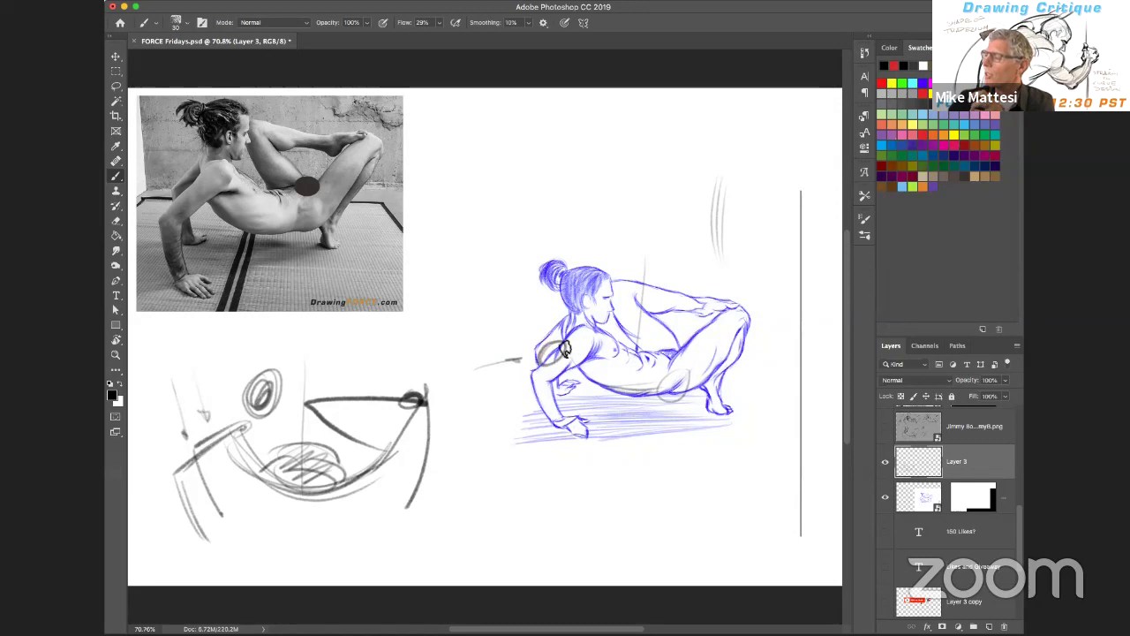
key("super+z")
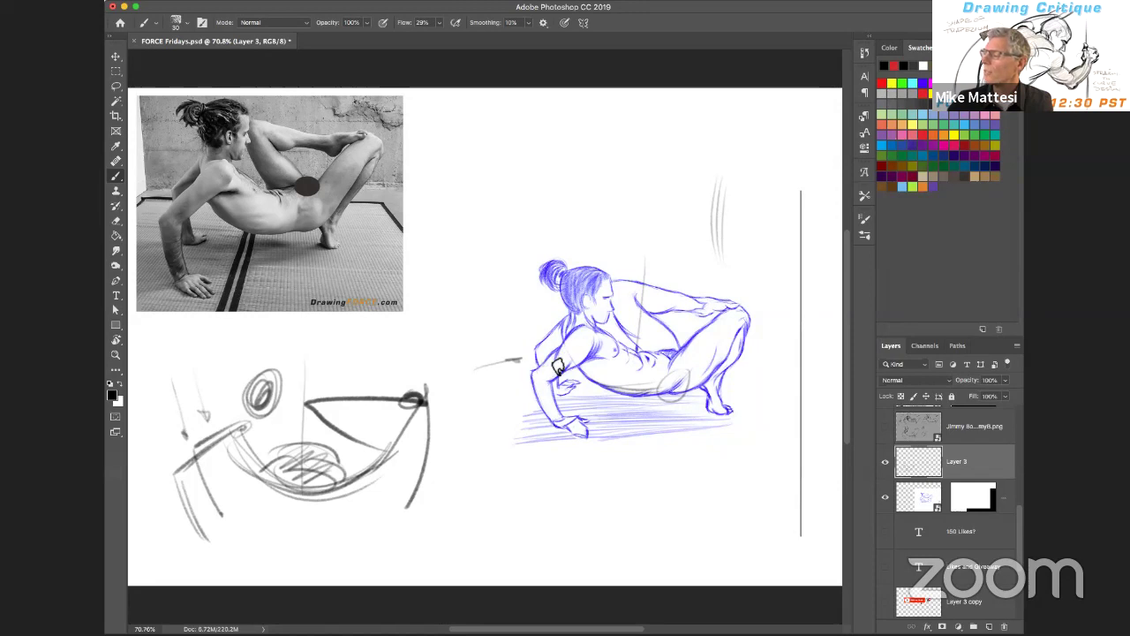
Sample the purple of the figure's hair, shrink the brush, and draw a long arc with a second limb contour beneath it above the figure
left_click(572, 353, "alt")
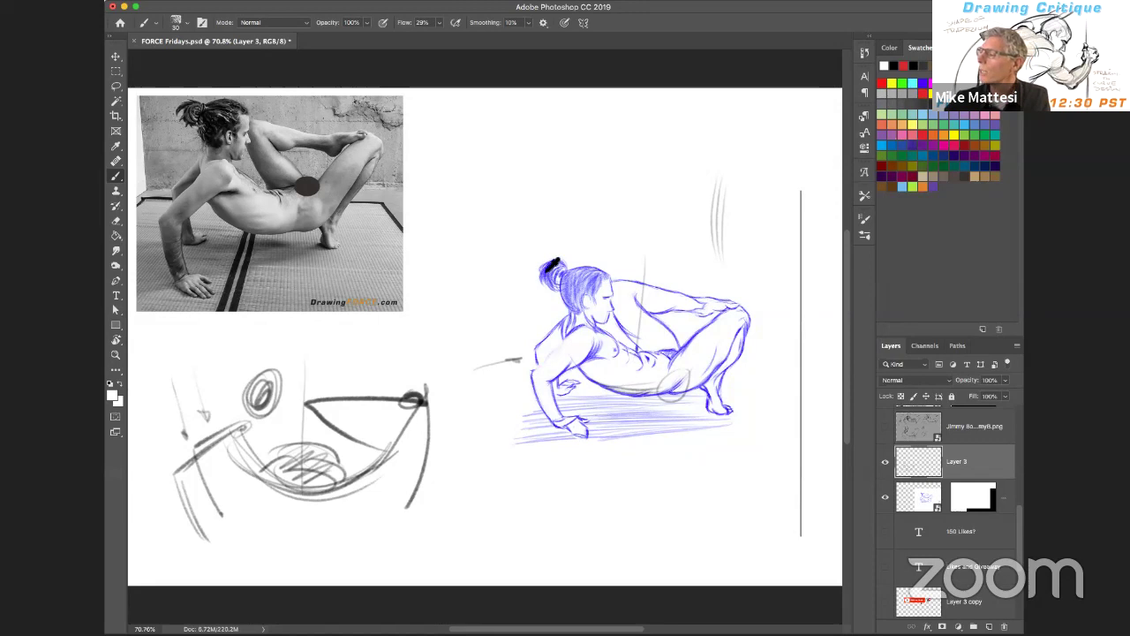
left_click(551, 266, "alt")
key("[")
key("[")
key("[")
key("[")
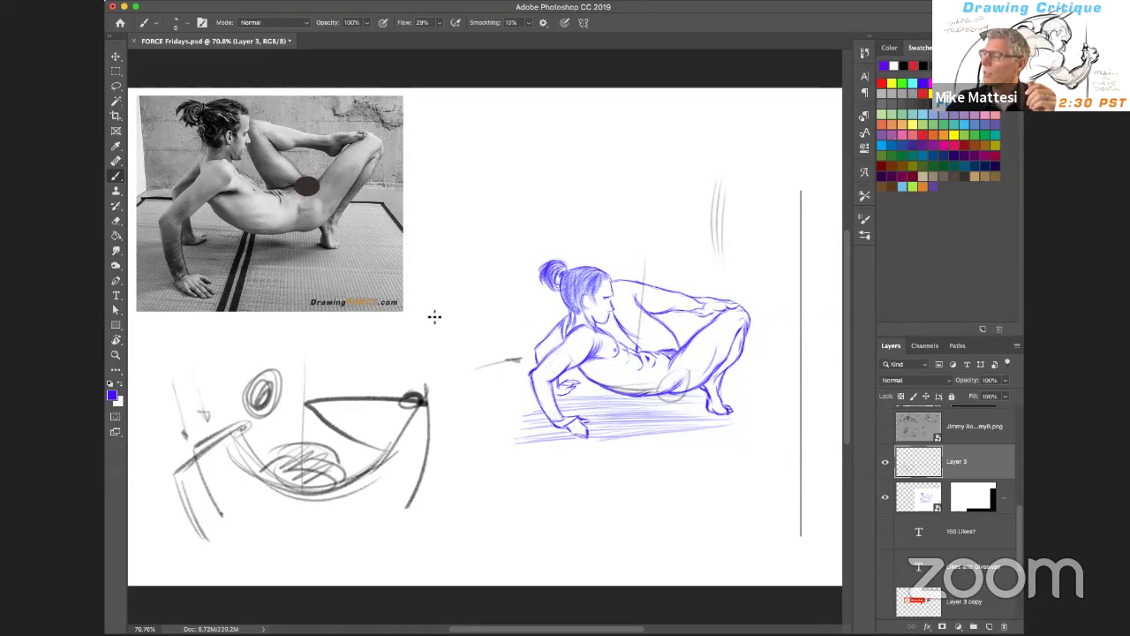
left_click_drag(431, 266, 549, 183)
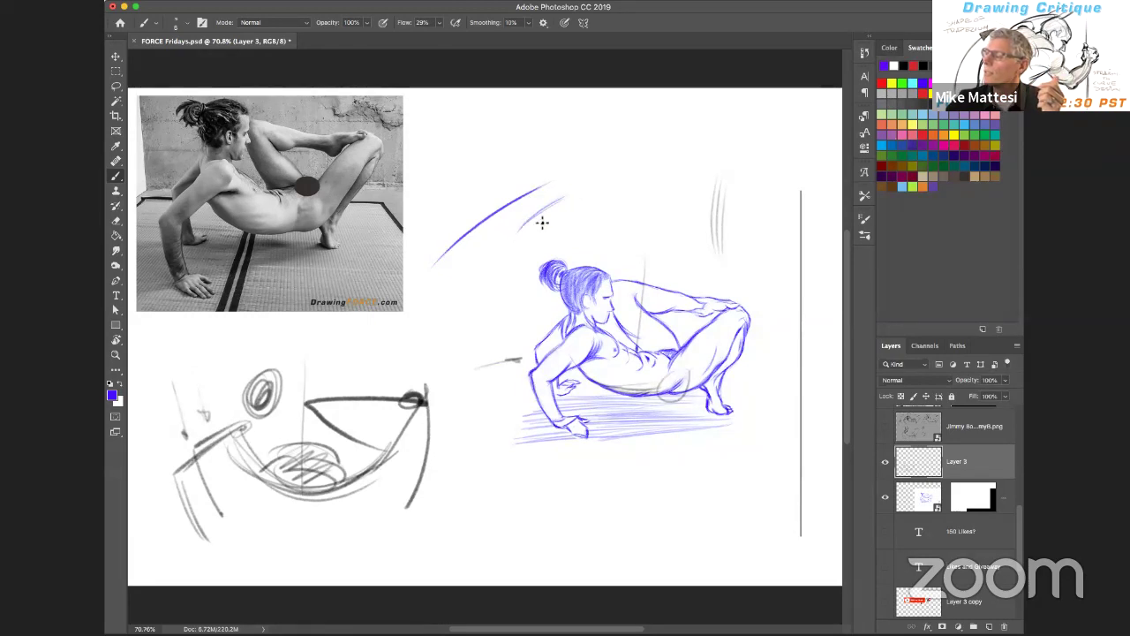
left_click_drag(565, 196, 468, 265)
mouse_move(525, 227)
left_mouse_down()
mouse_move(483, 258)
mouse_move(521, 229)
mouse_move(450, 259)
mouse_move(466, 265)
mouse_move(419, 304)
left_mouse_up()
left_click_drag(460, 272, 425, 303)
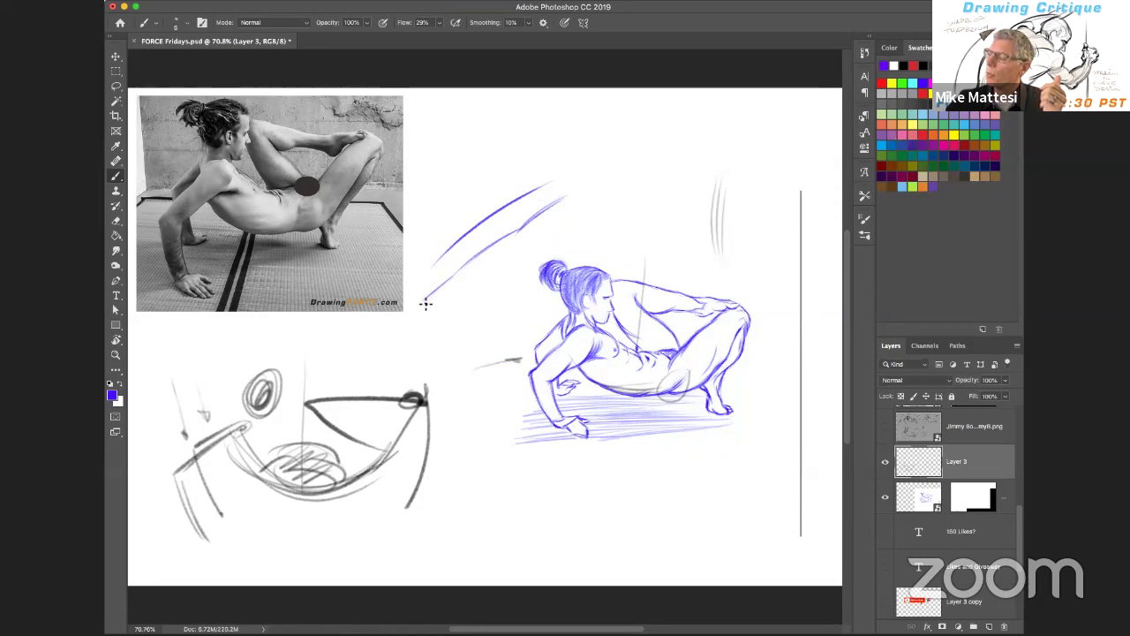
Draw a scalloped curve above the purple limb study and close the study's wider end with a rounded form and small joint
left_click(885, 461)
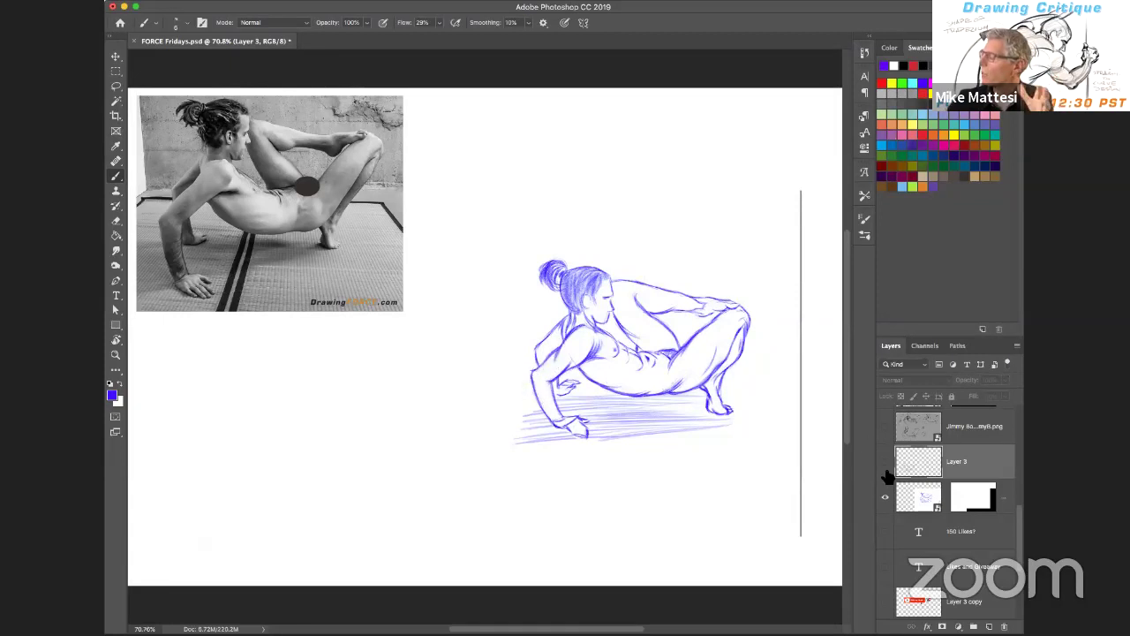
left_click(885, 461)
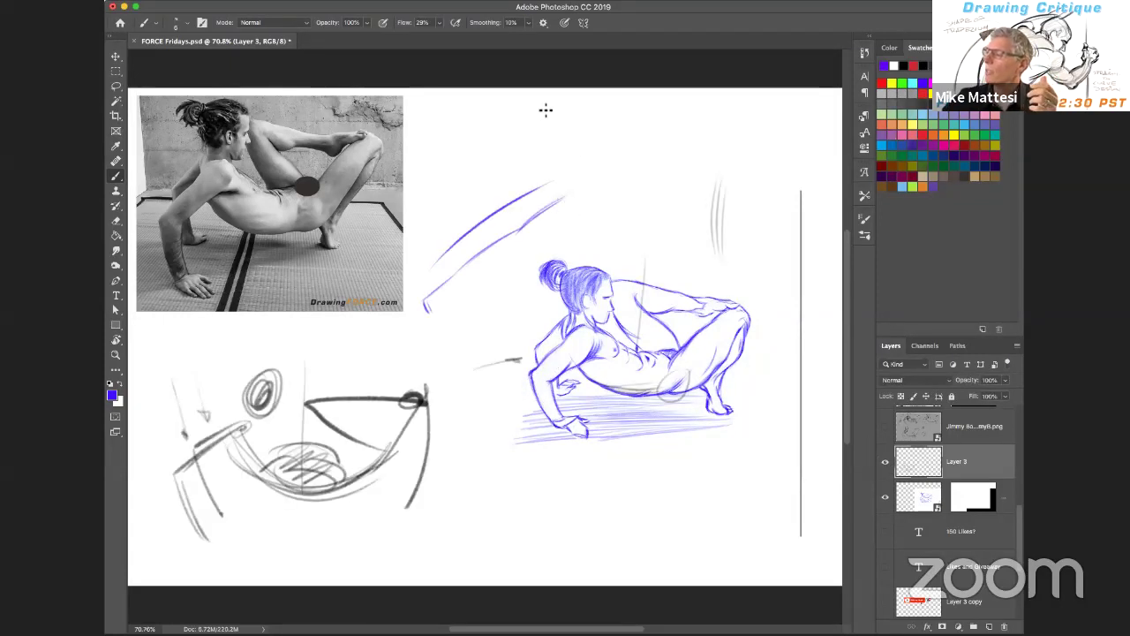
left_click_drag(549, 107, 420, 200)
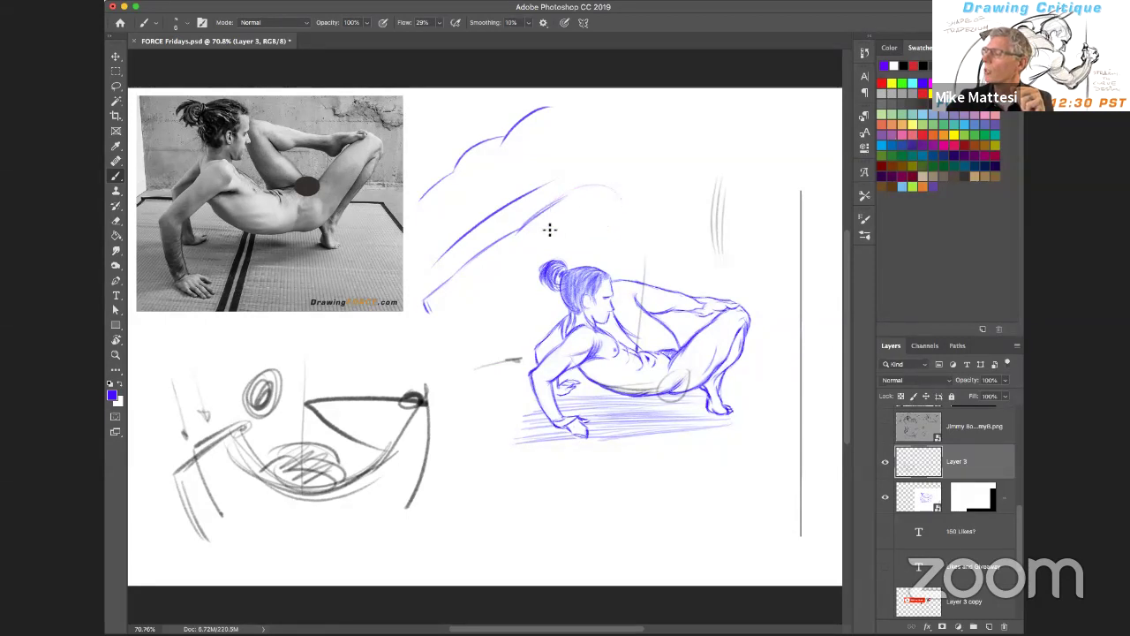
mouse_move(587, 185)
left_mouse_down()
mouse_move(576, 240)
mouse_move(613, 188)
mouse_move(600, 234)
mouse_move(627, 213)
mouse_move(555, 244)
mouse_move(631, 212)
mouse_move(537, 247)
mouse_move(629, 211)
mouse_move(549, 243)
left_mouse_up()
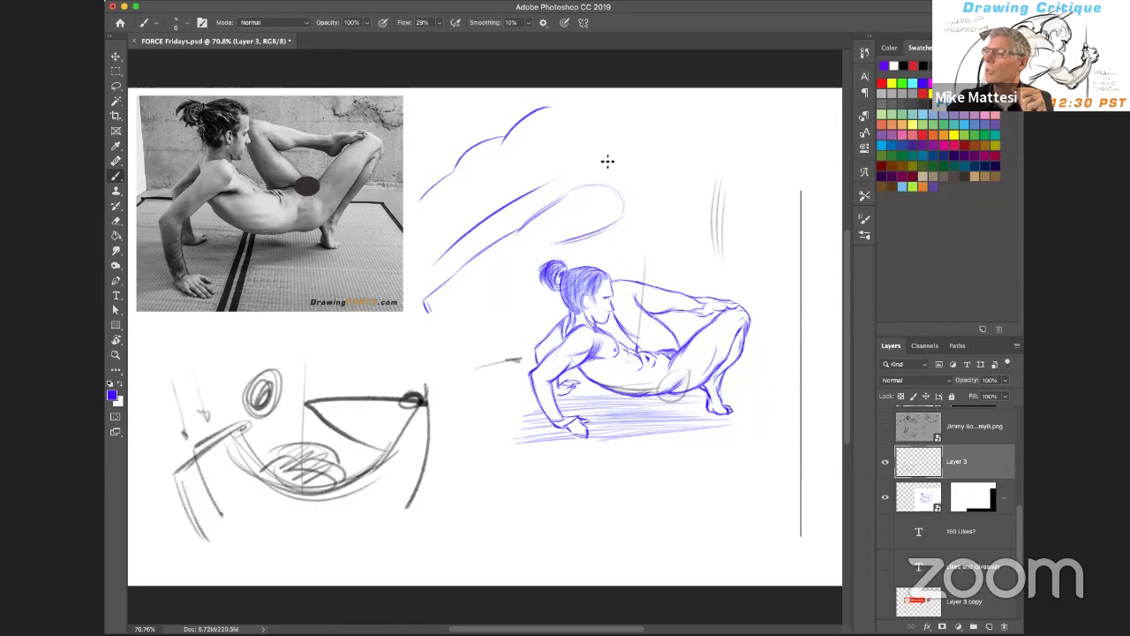
mouse_move(626, 200)
left_mouse_down()
mouse_move(589, 235)
mouse_move(624, 205)
mouse_move(557, 235)
mouse_move(650, 196)
mouse_move(517, 252)
mouse_move(527, 242)
mouse_move(547, 250)
mouse_move(430, 297)
left_mouse_up()
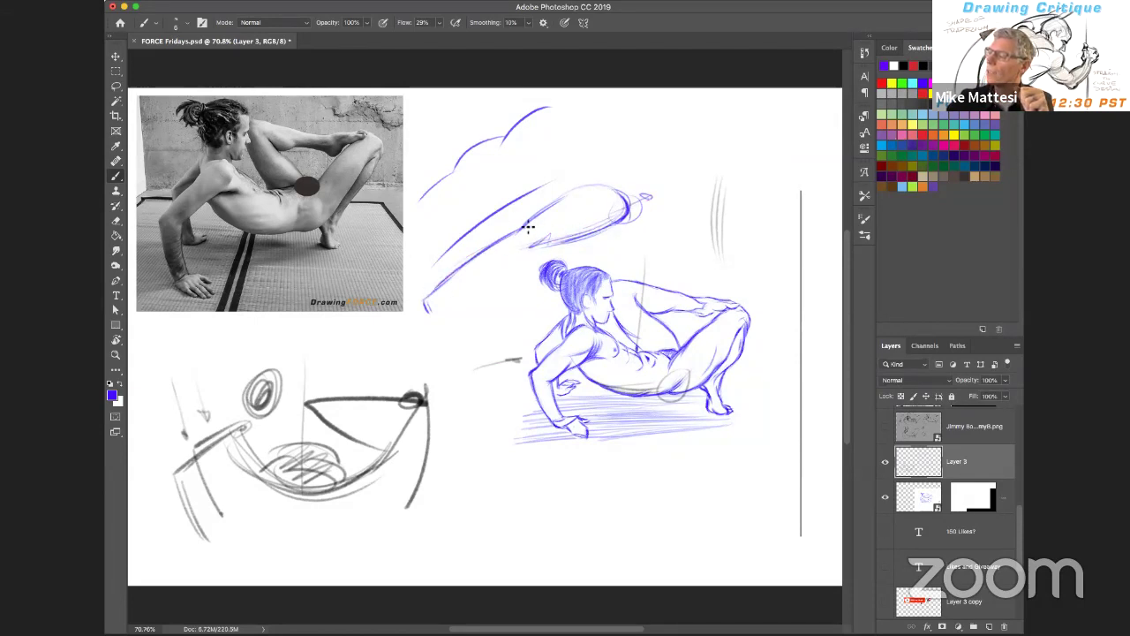
mouse_move(527, 227)
left_mouse_down()
mouse_move(430, 296)
mouse_move(432, 312)
left_mouse_up()
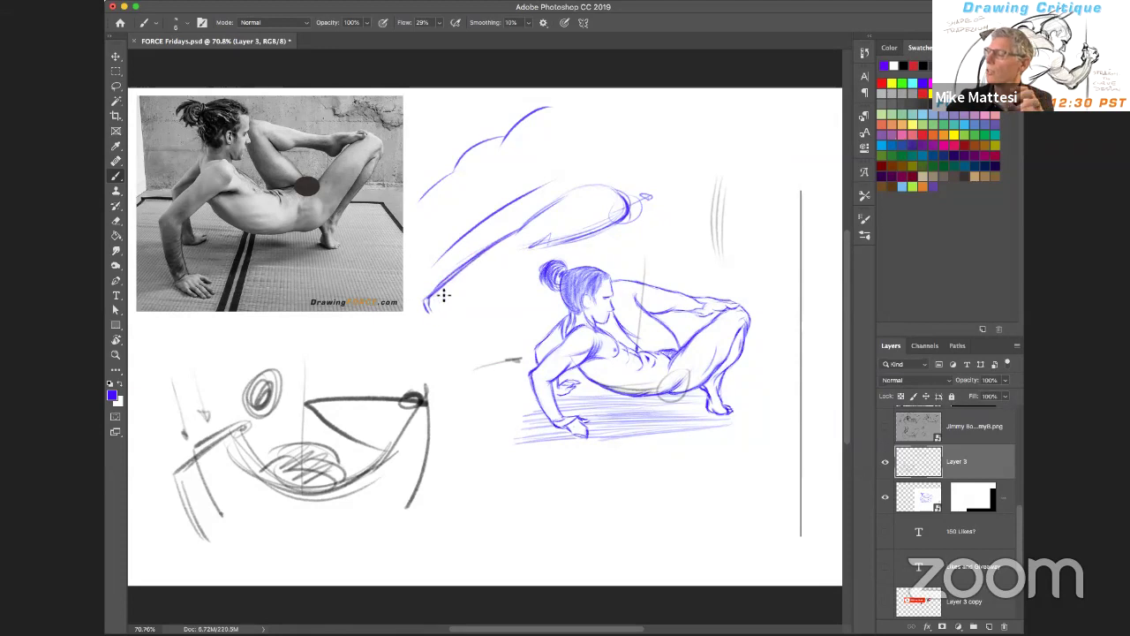
Put dots near the limb study's two ends, arrowheads on its long arc, and sweeping strokes along its underside
left_click(590, 170)
left_click(418, 286)
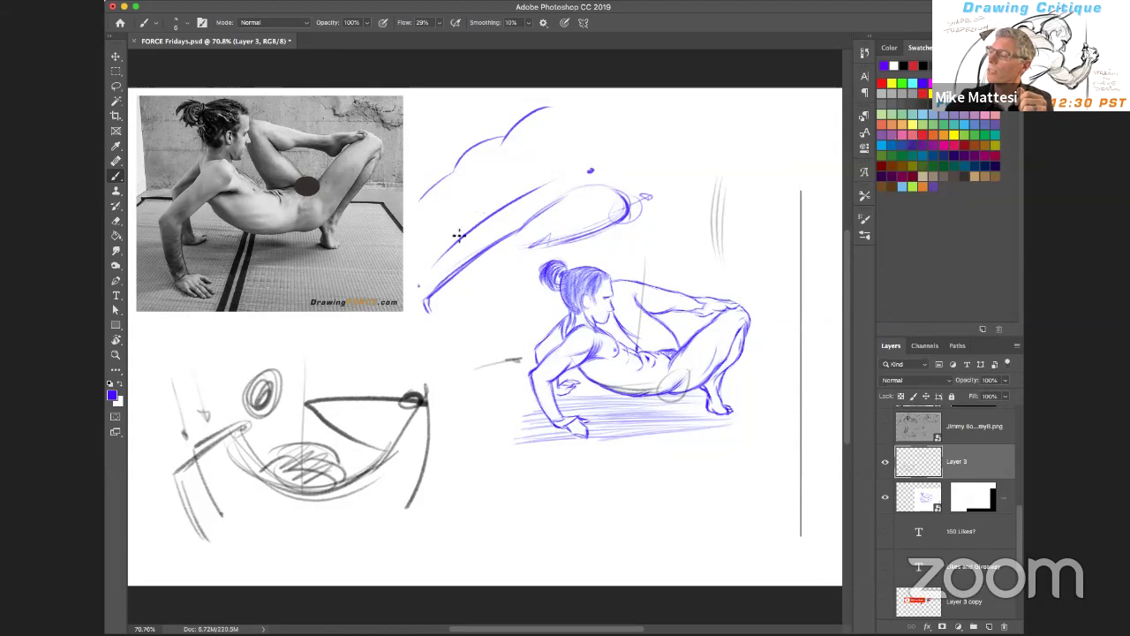
mouse_move(448, 248)
left_mouse_down()
mouse_move(434, 264)
mouse_move(446, 257)
left_mouse_up()
left_click_drag(535, 180, 547, 187)
mouse_move(621, 210)
left_mouse_down()
mouse_move(495, 252)
mouse_move(445, 282)
left_mouse_up()
left_click_drag(590, 228, 433, 296)
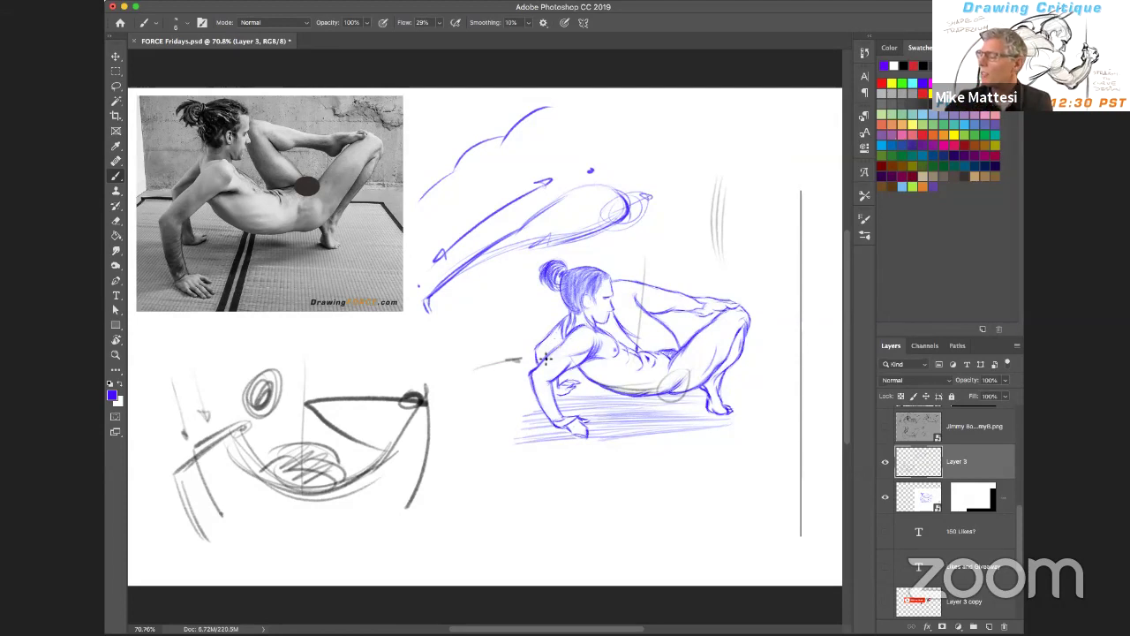
Draw a bumpy line beside the planted forearm, and shade the forearm and a matching shape below with a size-34 brush at 20% opacity
mouse_move(526, 394)
left_mouse_down()
mouse_move(518, 386)
mouse_move(540, 428)
left_mouse_up()
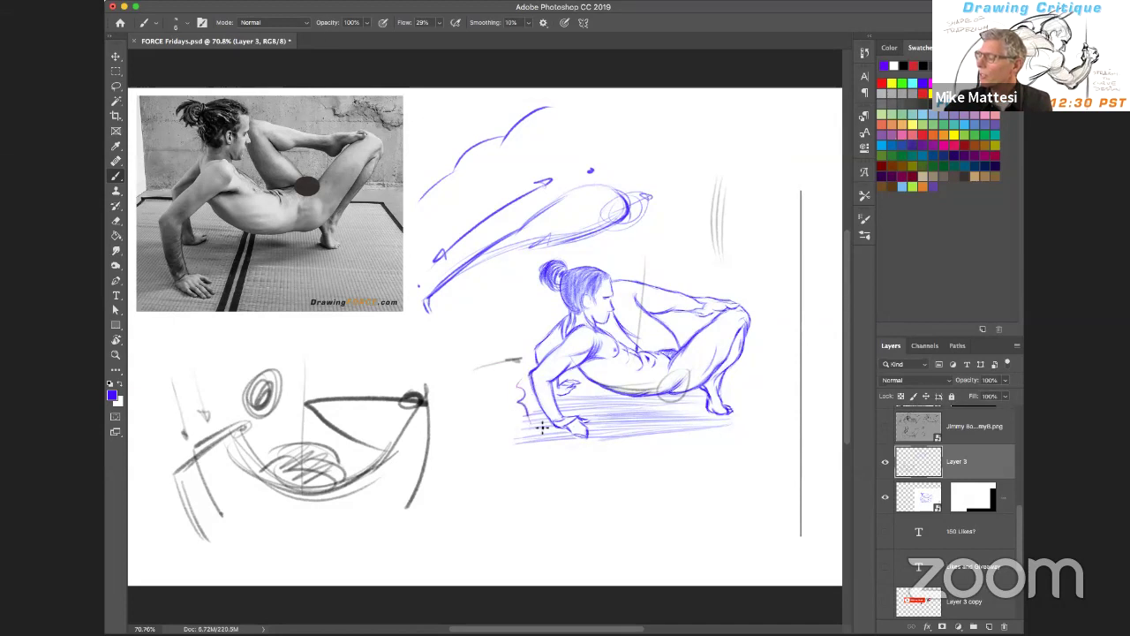
key("2")
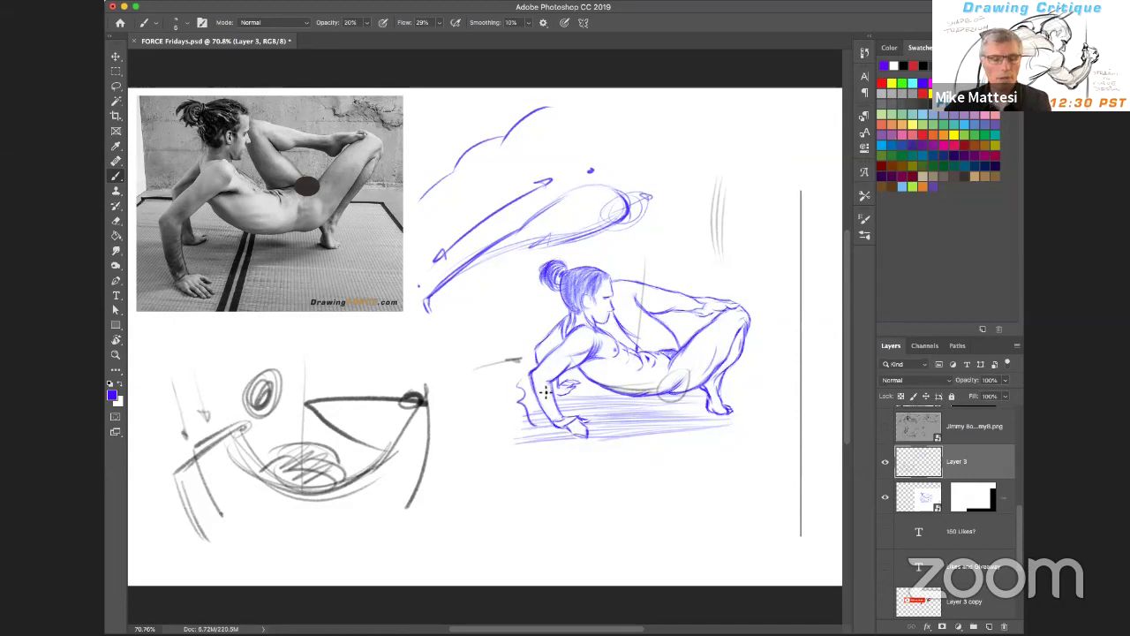
left_click_drag(551, 383, 567, 384)
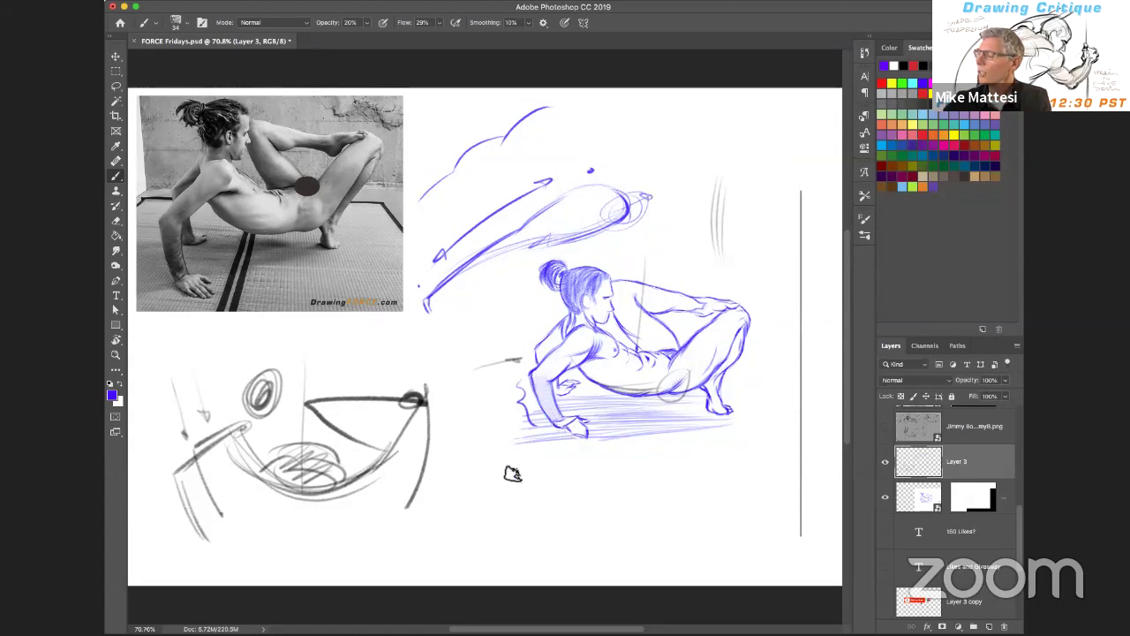
left_click_drag(485, 436, 520, 496)
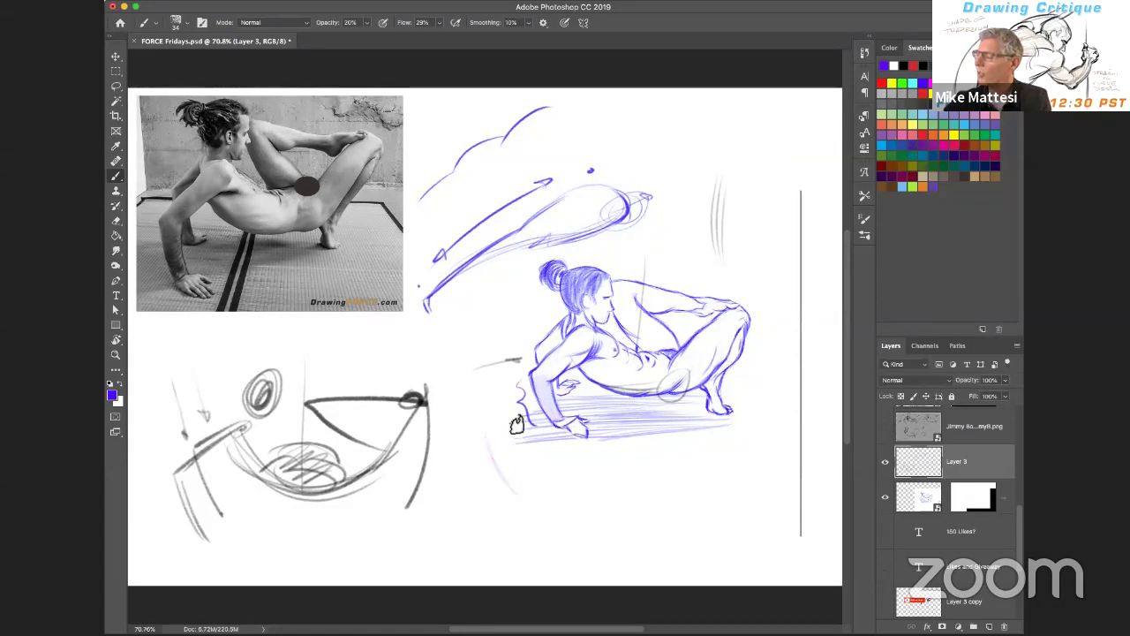
mouse_move(517, 424)
left_mouse_down()
mouse_move(542, 500)
mouse_move(487, 431)
mouse_move(535, 512)
left_mouse_up()
left_click_drag(490, 447, 548, 509)
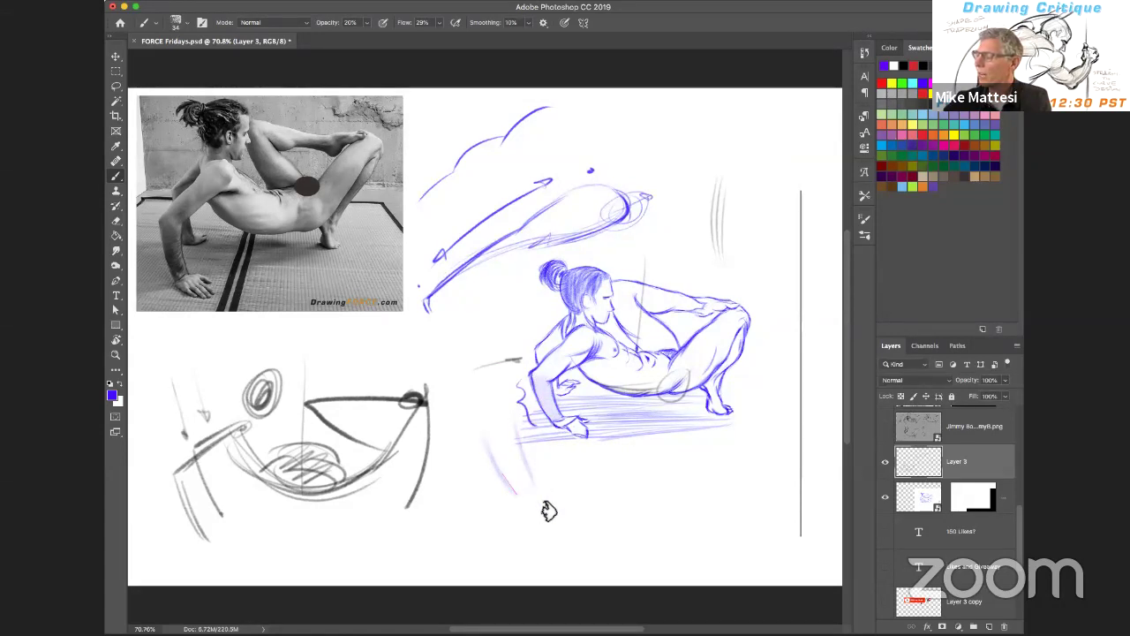
mouse_move(503, 436)
left_mouse_down()
mouse_move(519, 437)
mouse_move(512, 467)
mouse_move(527, 483)
left_mouse_up()
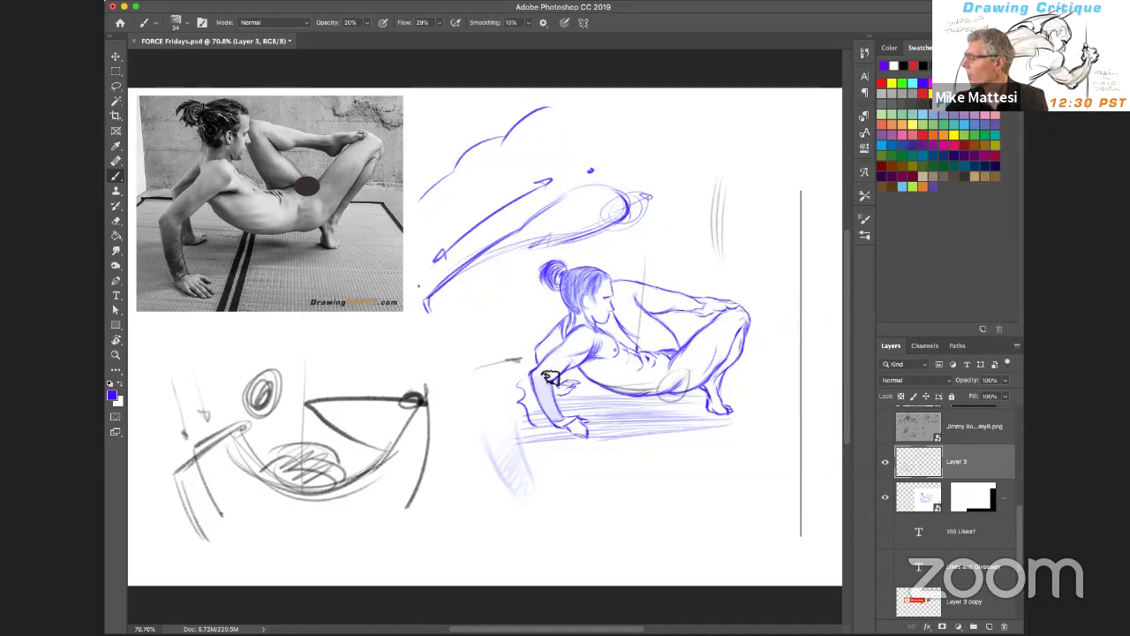
Hide Layer 3 and the purple figure's layer, show the sheet of numbered grey sketches, and select that sheet's layer
left_click(885, 497)
left_click(885, 461)
left_click(890, 431, "alt")
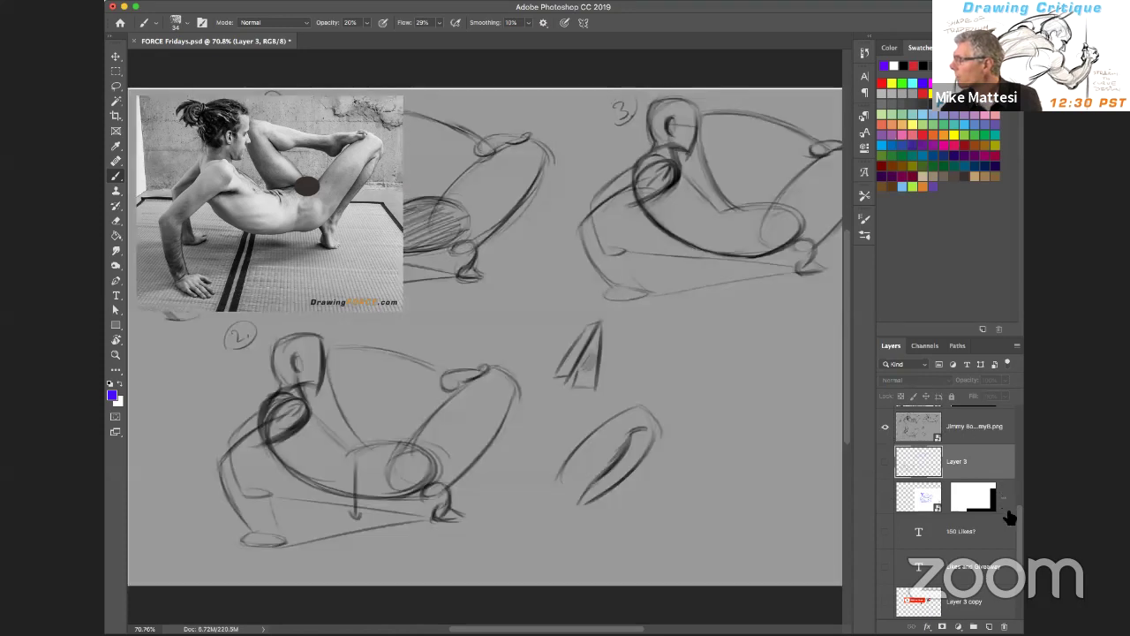
left_click_drag(1017, 517, 1020, 503)
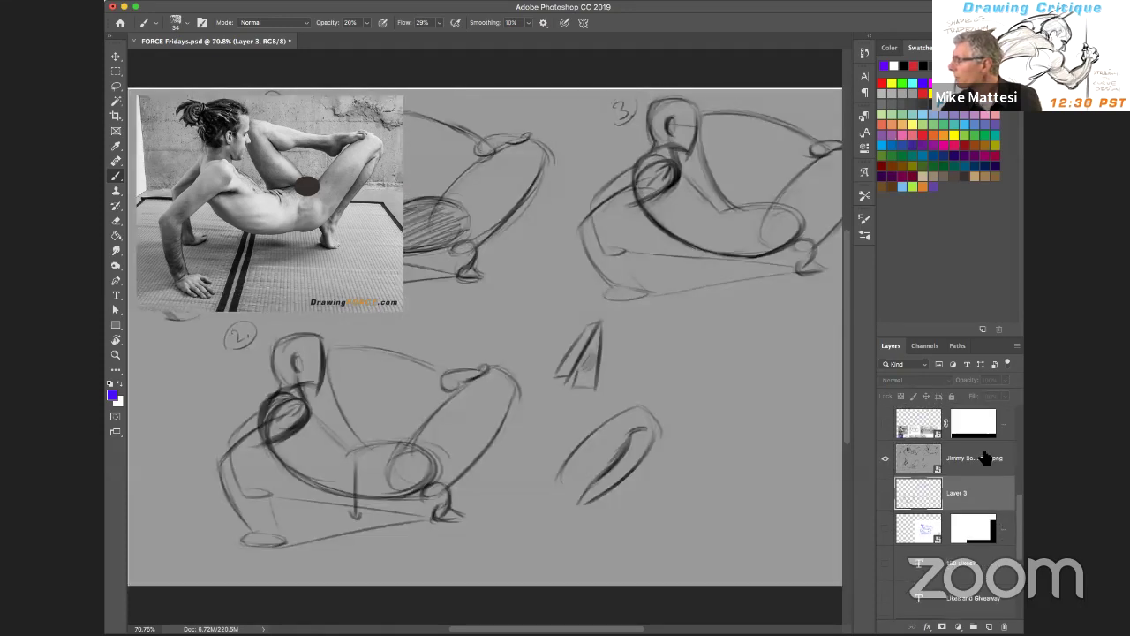
left_click(910, 432)
left_click_drag(502, 408, 624, 451)
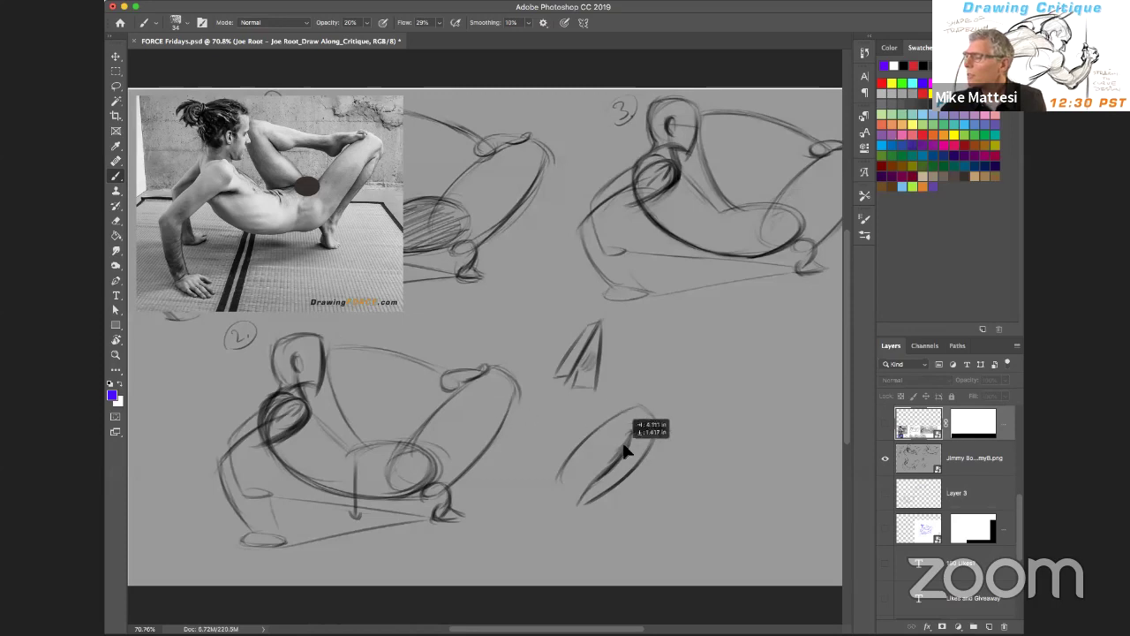
left_click(962, 466)
Move the grey sketch sheet until sketch 1 is clear of the reference photo
mouse_move(692, 431)
left_mouse_down()
mouse_move(736, 450)
mouse_move(749, 522)
left_mouse_up()
mouse_move(656, 454)
left_mouse_down()
mouse_move(683, 482)
mouse_move(656, 461)
left_mouse_up()
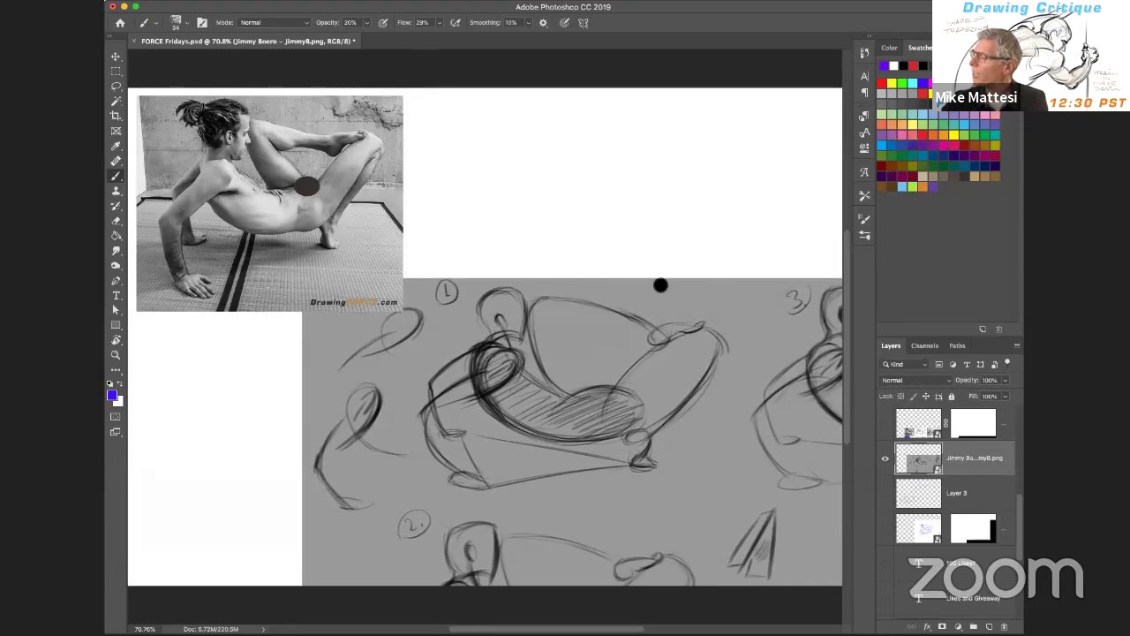
left_click_drag(686, 458, 670, 418)
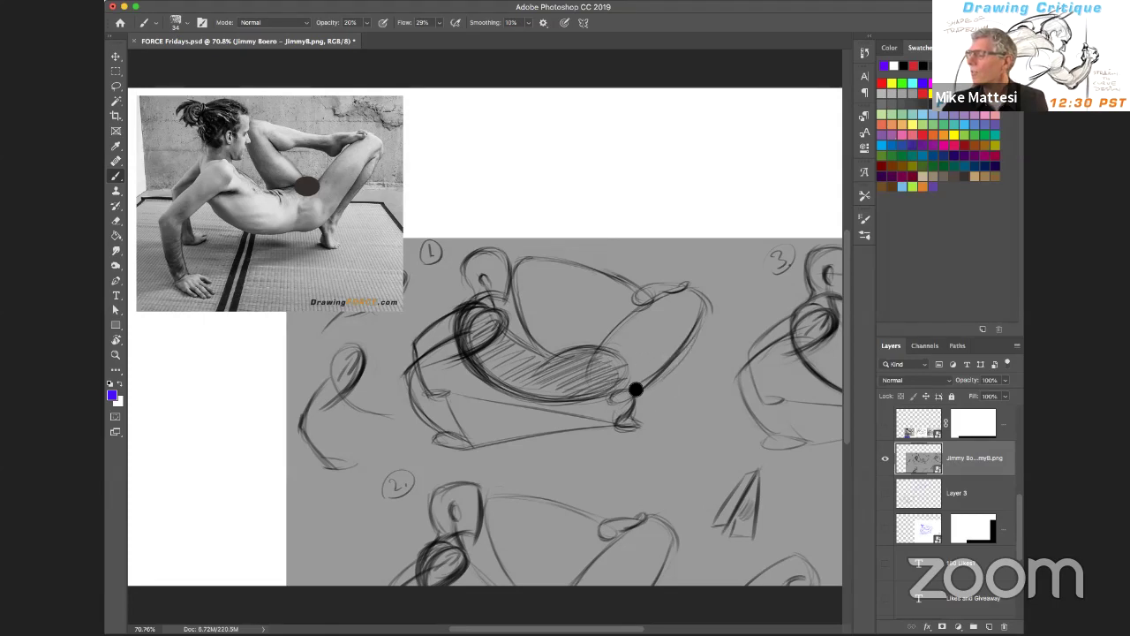
scroll(677, 403, "right", 2)
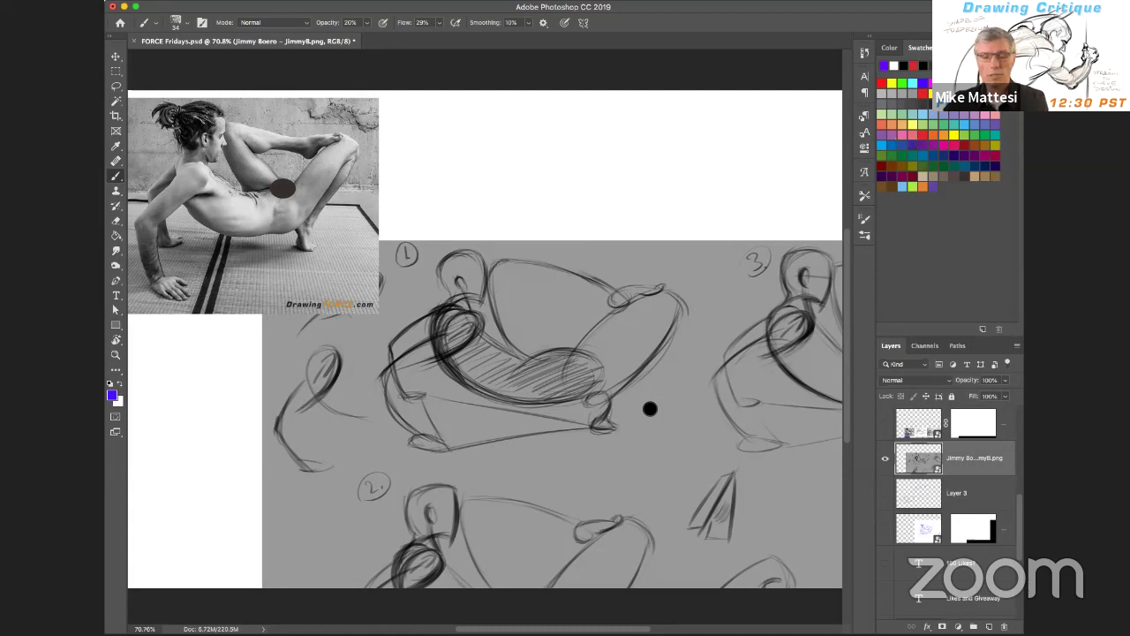
mouse_move(682, 393)
left_mouse_down()
mouse_move(645, 369)
mouse_move(684, 393)
left_mouse_up()
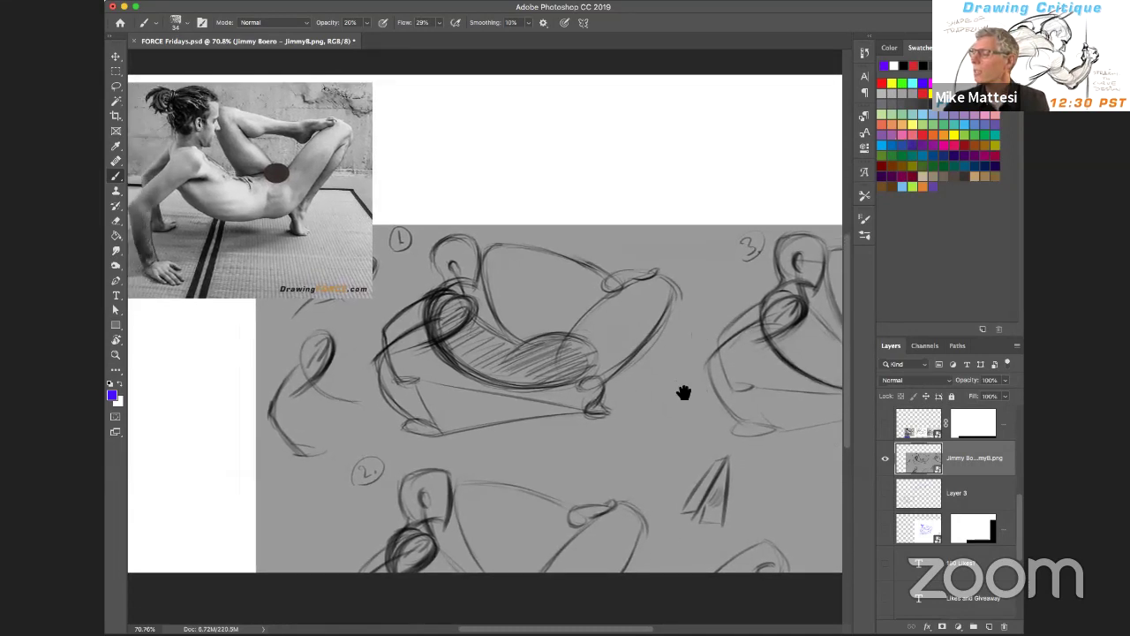
scroll(664, 356, "down", 3)
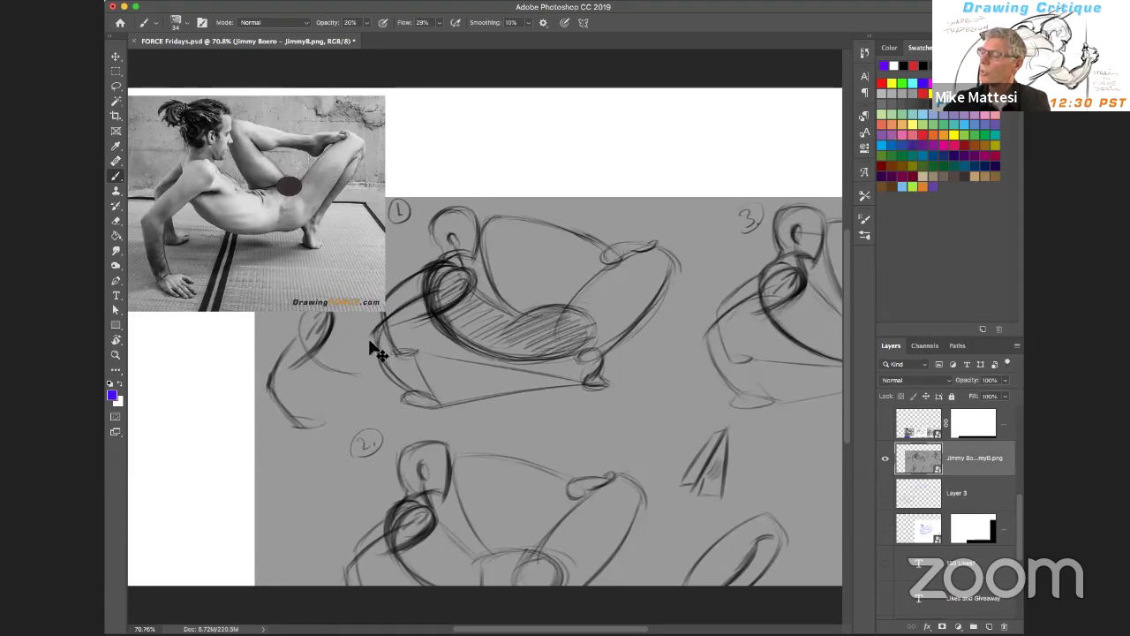
Reposition the grey sketch sheet so sketches 2 and 3 and the small limb studies sit clear of the reference photo
left_click_drag(500, 430, 415, 389)
scroll(415, 398, "right", 5)
scroll(415, 397, "down", 2)
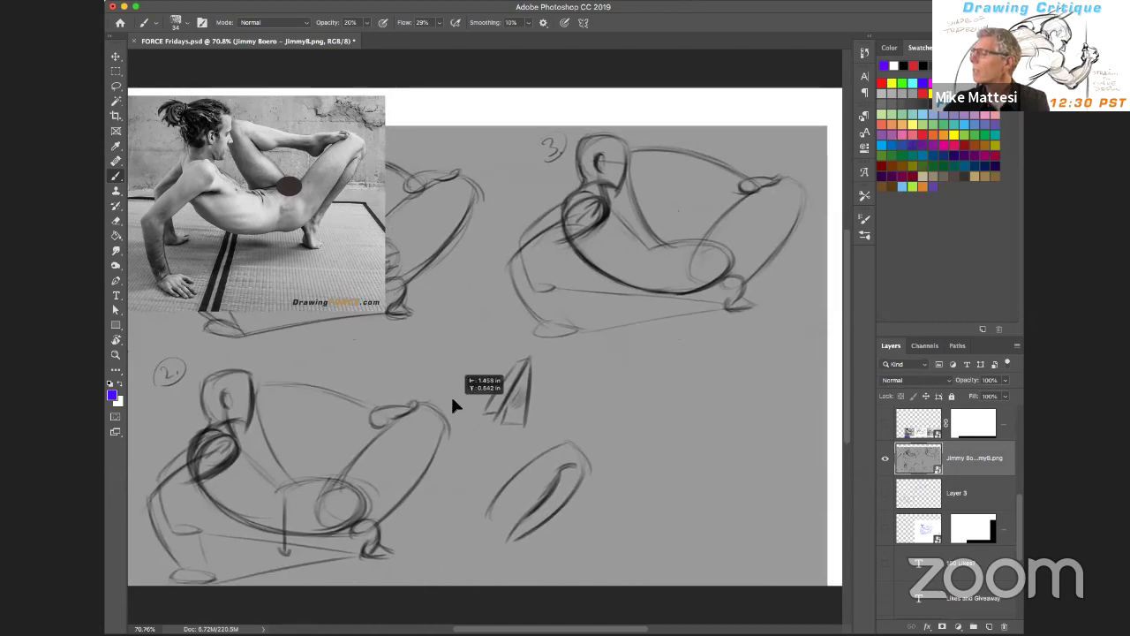
left_click_drag(590, 393, 631, 383)
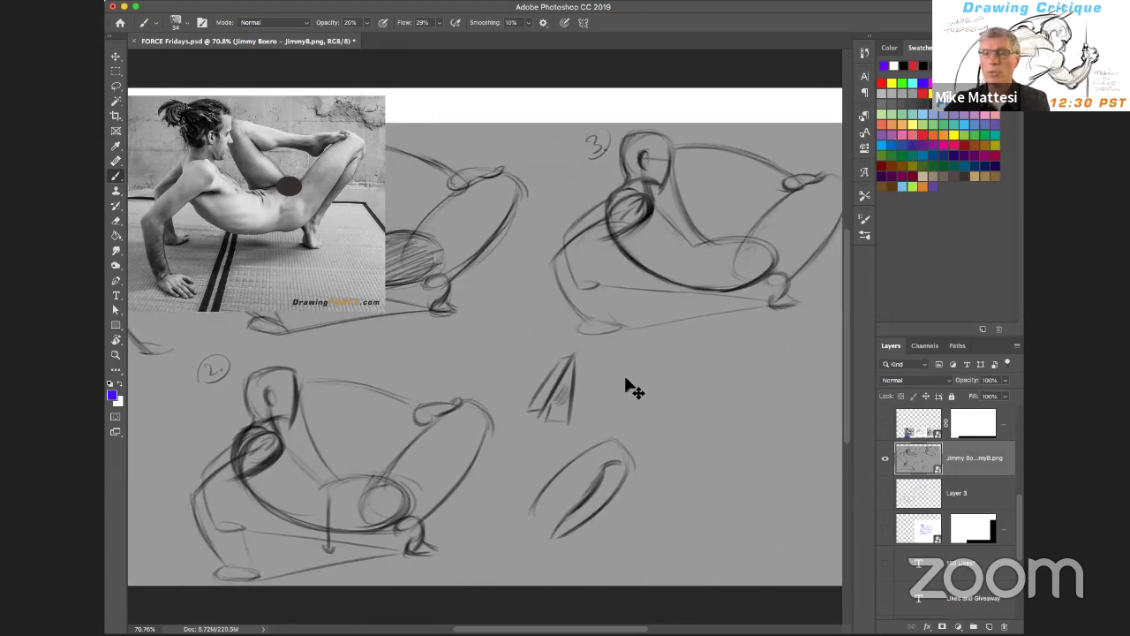
left_click_drag(557, 393, 589, 365)
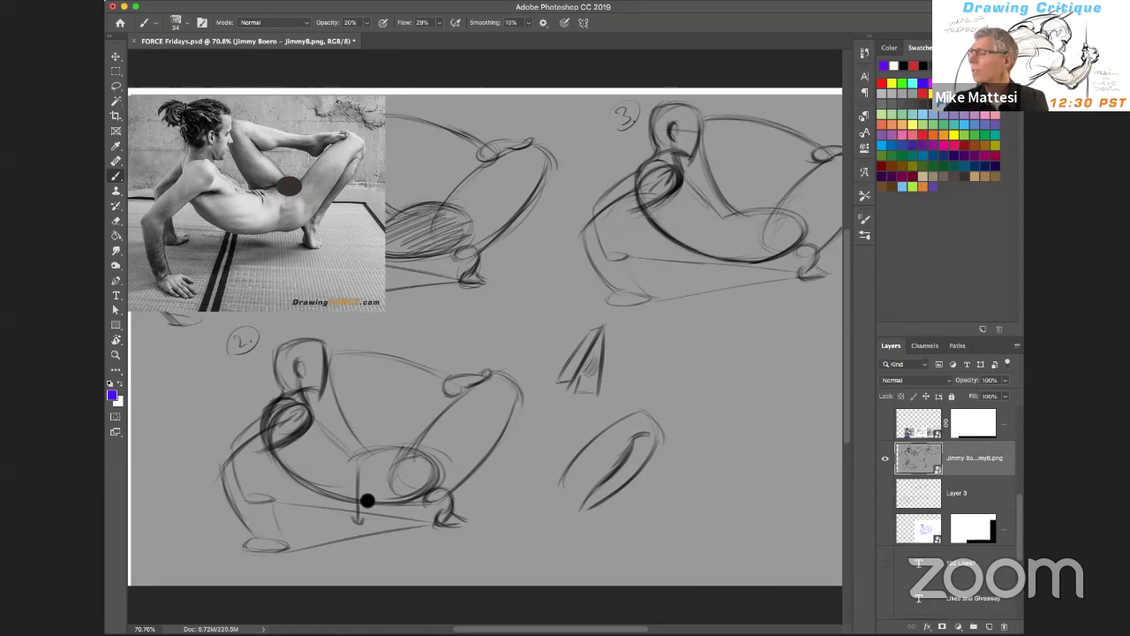
left_click_drag(586, 409, 540, 415)
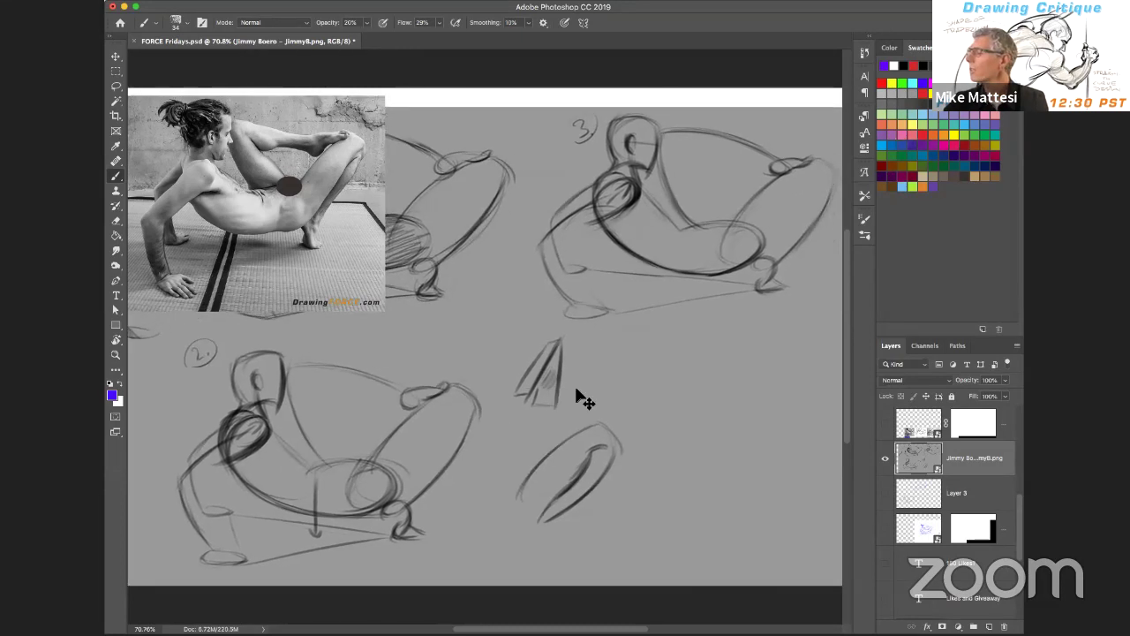
left_click_drag(646, 357, 651, 328)
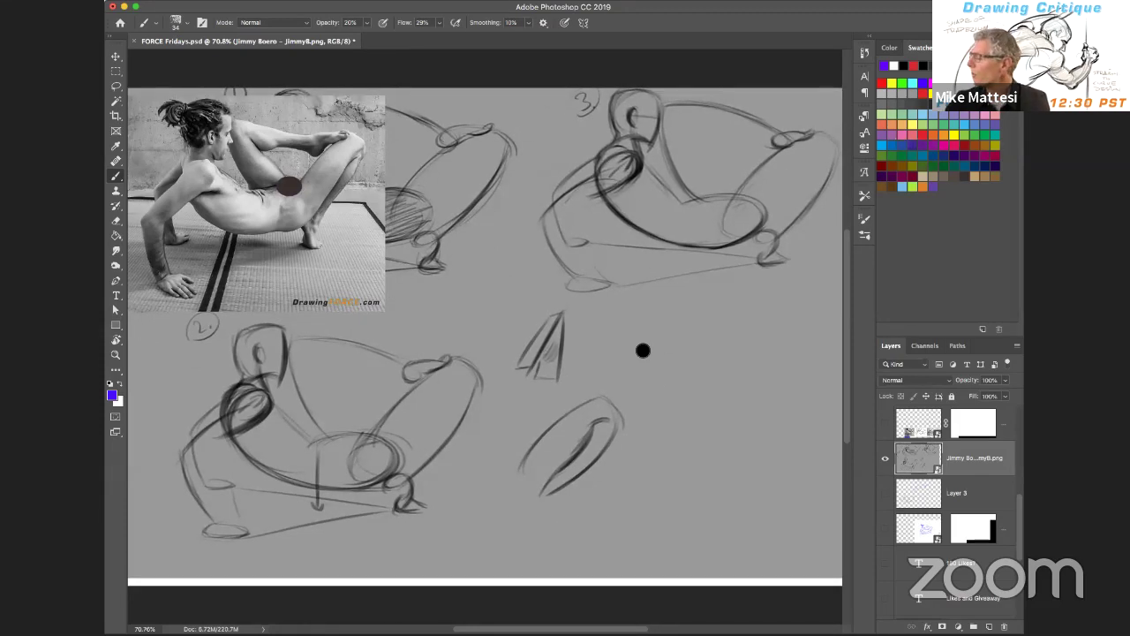
Add a new layer above the grey sketch sheet, reset the painting colour to black, and enlarge the brush to 80
left_click(989, 625)
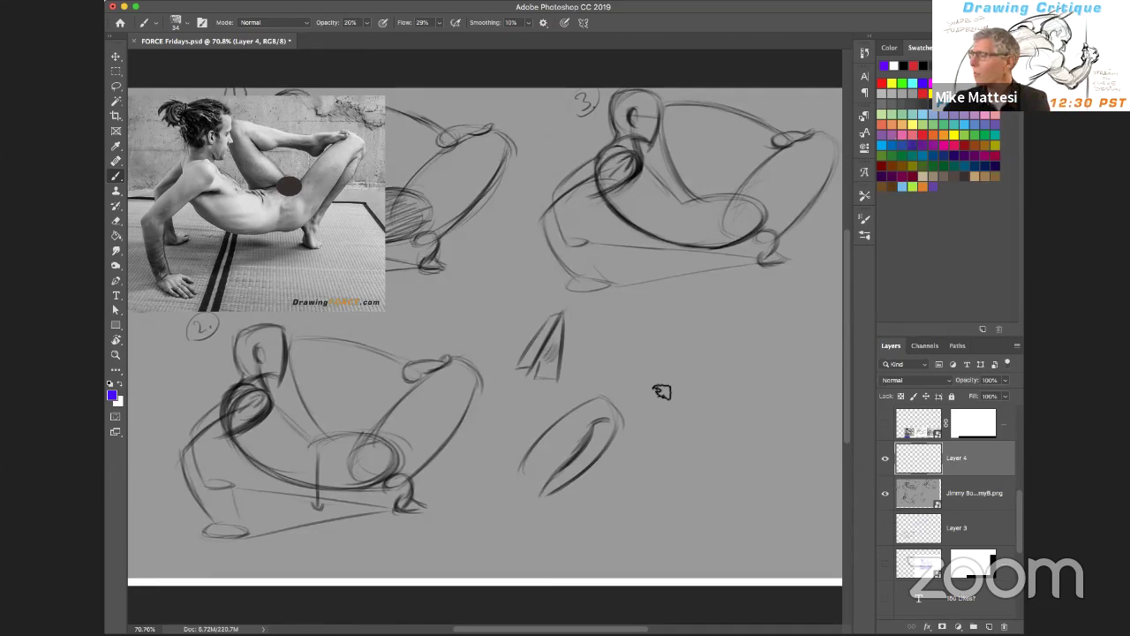
key("d")
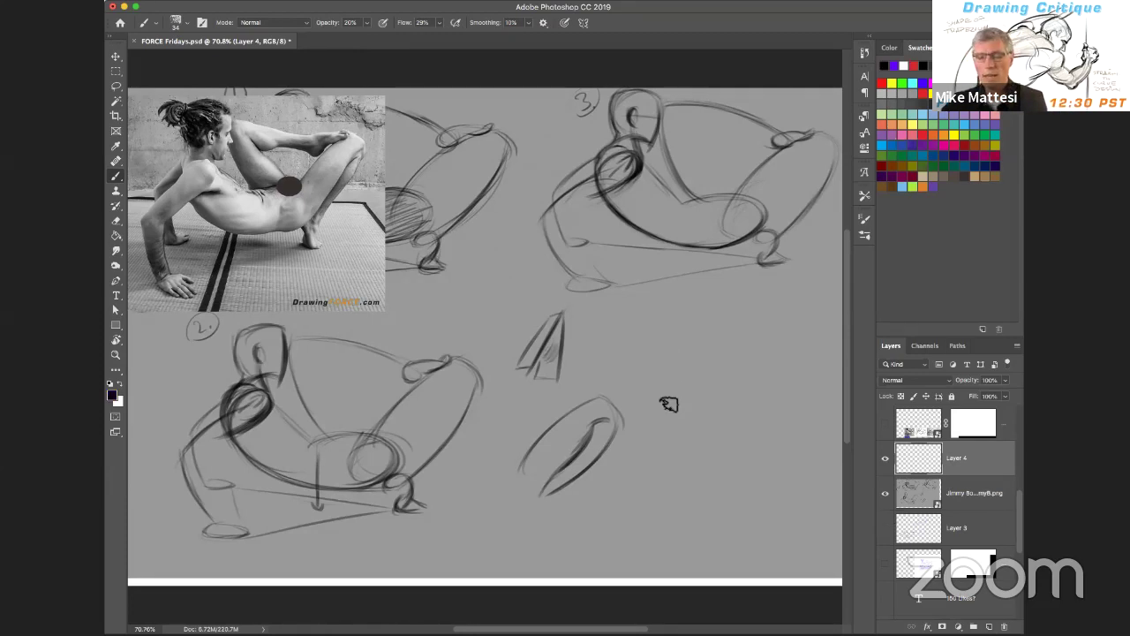
key("Return")
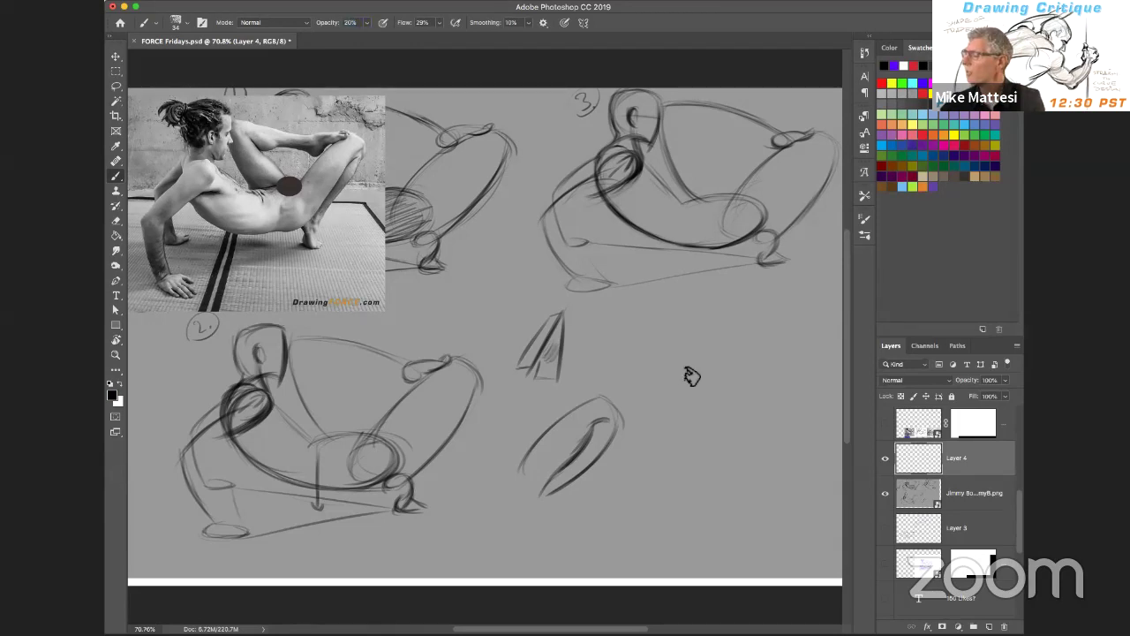
left_click_drag(669, 383, 672, 386)
key("bracketright")
key("bracketright")
key("bracketright")
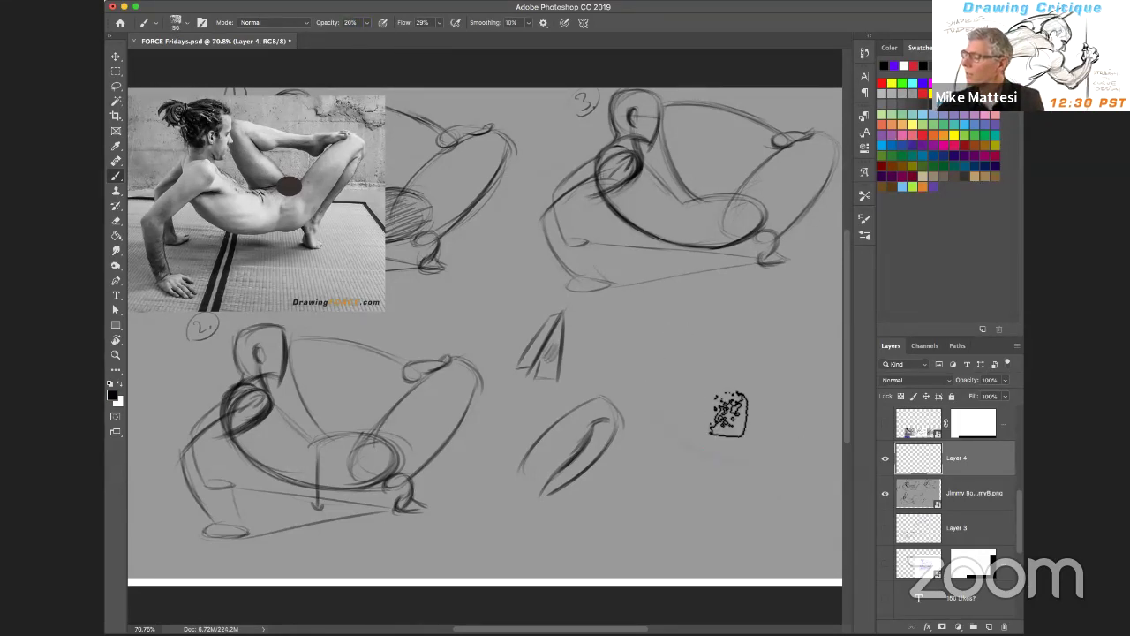
Paint a looping shoulder-to-torso curve in the empty area beside sketch 2, with a second long arc beneath it
left_click_drag(625, 358, 758, 462)
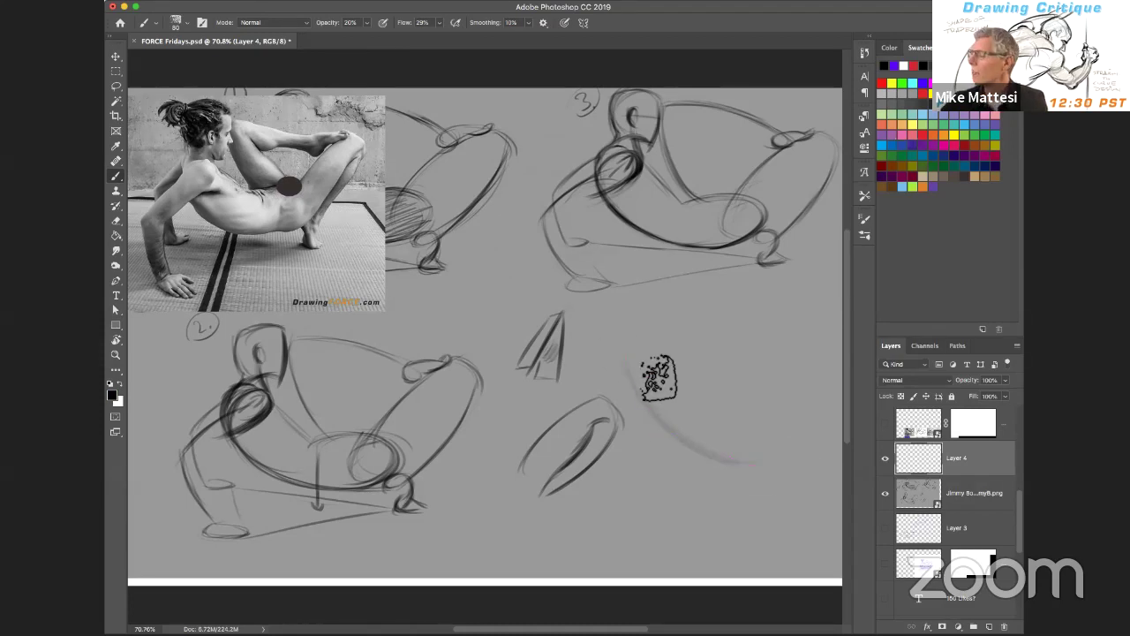
mouse_move(625, 361)
left_mouse_down()
mouse_move(774, 473)
mouse_move(711, 453)
mouse_move(751, 463)
left_mouse_up()
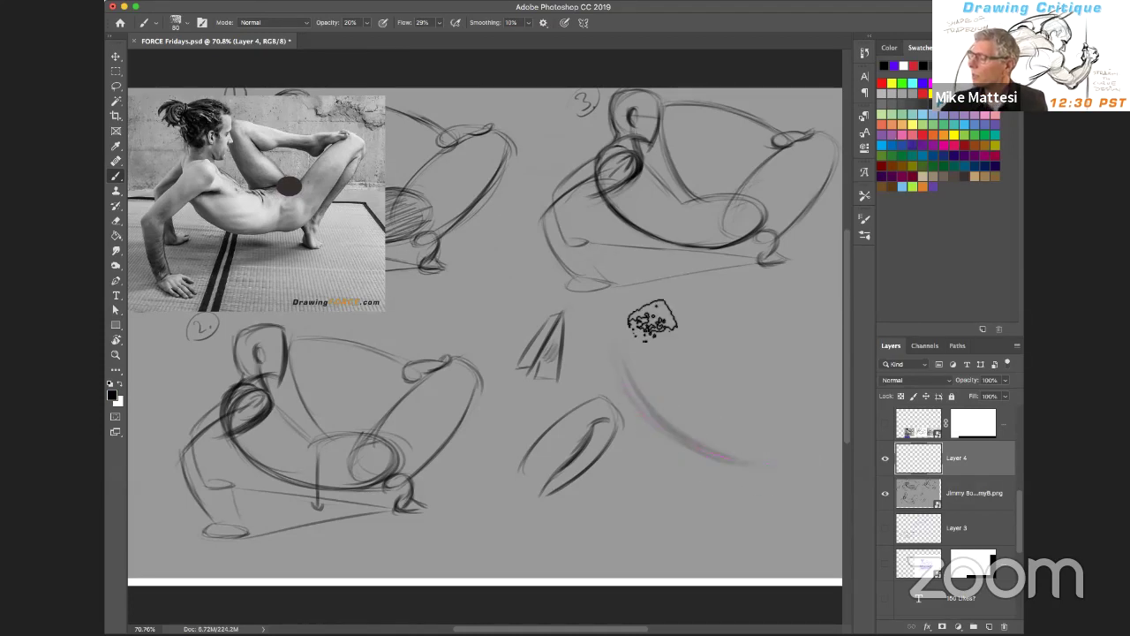
mouse_move(696, 347)
left_mouse_down()
mouse_move(626, 390)
mouse_move(700, 339)
mouse_move(679, 358)
mouse_move(628, 366)
mouse_move(691, 326)
mouse_move(625, 344)
mouse_move(679, 370)
mouse_move(681, 318)
mouse_move(629, 382)
mouse_move(683, 358)
mouse_move(601, 349)
mouse_move(633, 356)
mouse_move(736, 462)
mouse_move(647, 334)
mouse_move(672, 378)
mouse_move(691, 336)
mouse_move(661, 312)
mouse_move(631, 398)
mouse_move(689, 352)
mouse_move(635, 356)
mouse_move(743, 456)
mouse_move(665, 314)
mouse_move(804, 461)
mouse_move(698, 440)
mouse_move(632, 353)
mouse_move(837, 446)
mouse_move(674, 426)
mouse_move(704, 446)
mouse_move(819, 449)
mouse_move(635, 353)
mouse_move(744, 467)
mouse_move(840, 444)
mouse_move(641, 394)
mouse_move(818, 449)
mouse_move(650, 409)
mouse_move(827, 453)
mouse_move(679, 433)
mouse_move(715, 460)
mouse_move(775, 424)
mouse_move(738, 427)
mouse_move(736, 440)
mouse_move(669, 407)
mouse_move(727, 459)
mouse_move(791, 459)
mouse_move(643, 402)
mouse_move(810, 458)
mouse_move(779, 456)
left_mouse_up()
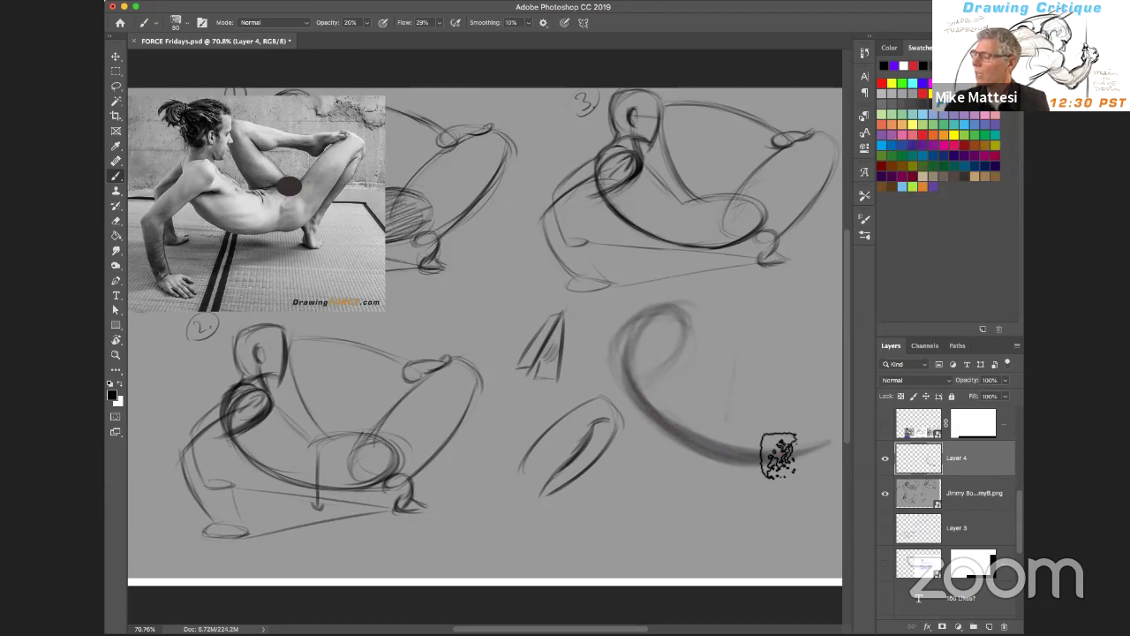
mouse_move(598, 472)
left_mouse_down()
mouse_move(843, 525)
mouse_move(750, 527)
mouse_move(602, 467)
mouse_move(668, 525)
mouse_move(836, 524)
mouse_move(738, 518)
mouse_move(611, 480)
mouse_move(788, 547)
mouse_move(811, 526)
mouse_move(623, 483)
mouse_move(651, 512)
mouse_move(799, 536)
mouse_move(760, 513)
left_mouse_up()
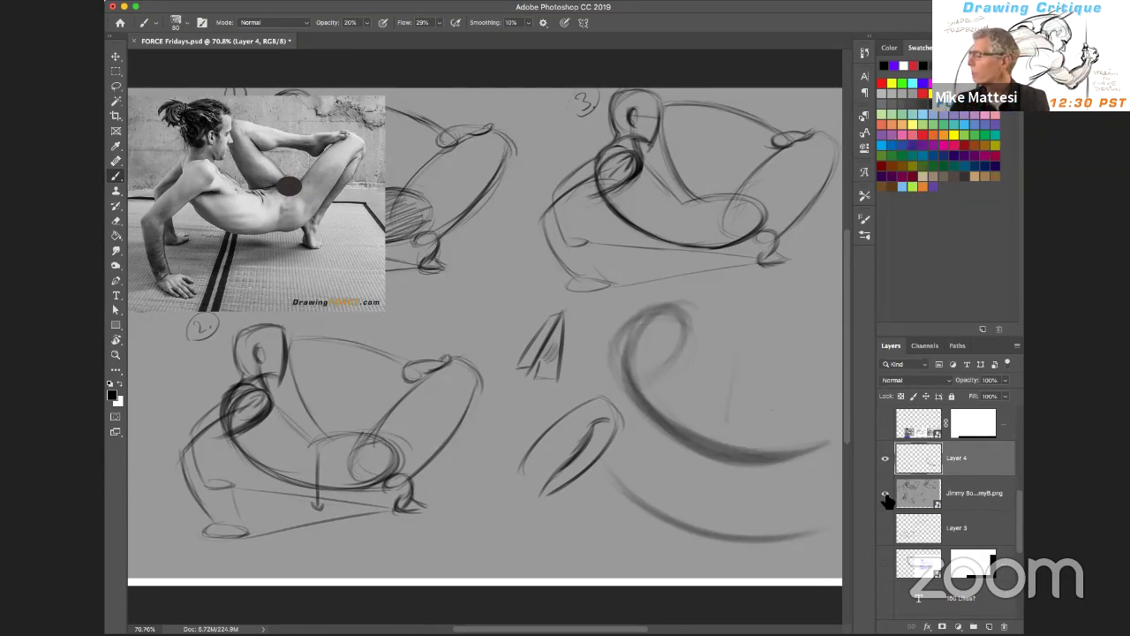
Hide Layer 4 and the grey sketch sheet, show the student's row of drawings, and move that row up and left until its scribble panel is visible
left_click_drag(887, 500, 886, 461)
left_click(886, 423)
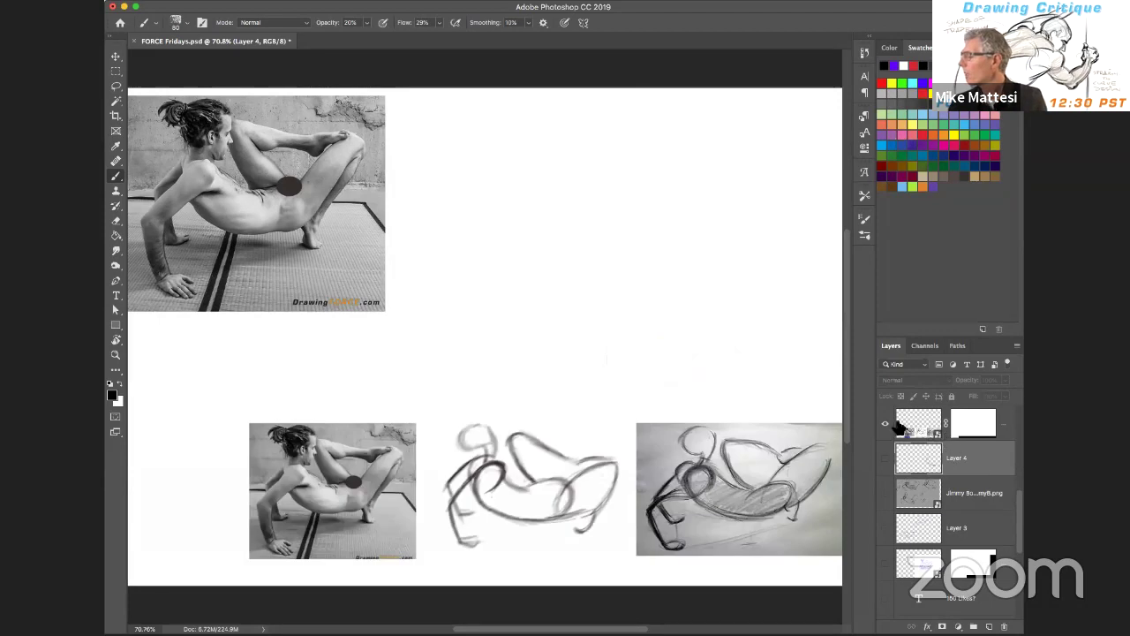
mouse_move(870, 424)
left_mouse_down()
mouse_move(751, 432)
mouse_move(888, 430)
left_mouse_up()
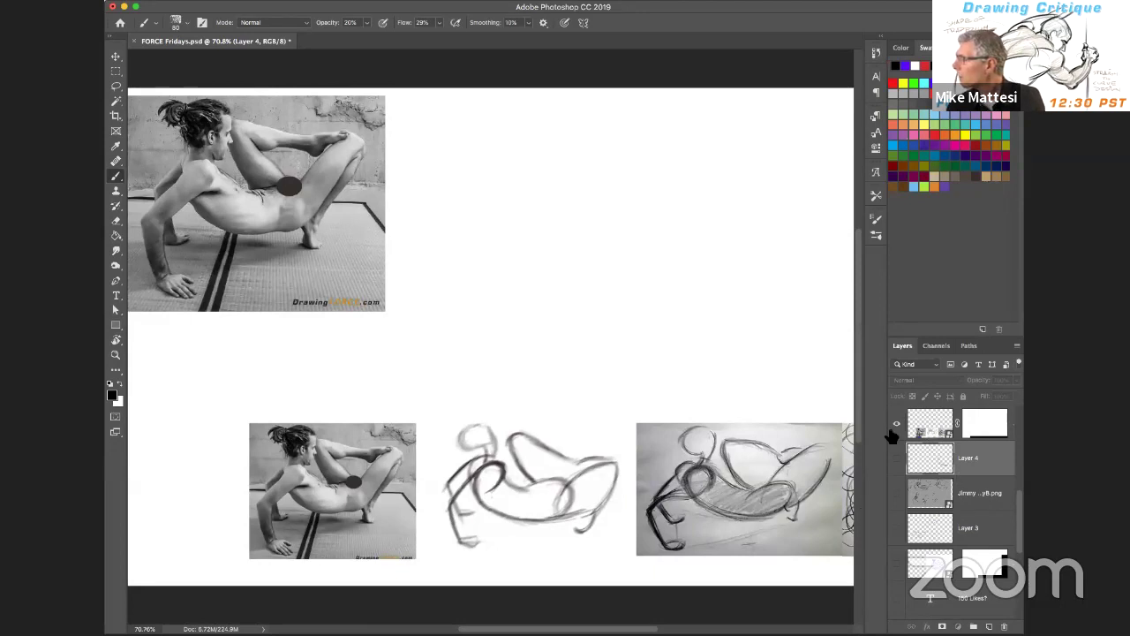
left_click(928, 428)
left_click_drag(735, 481, 702, 479)
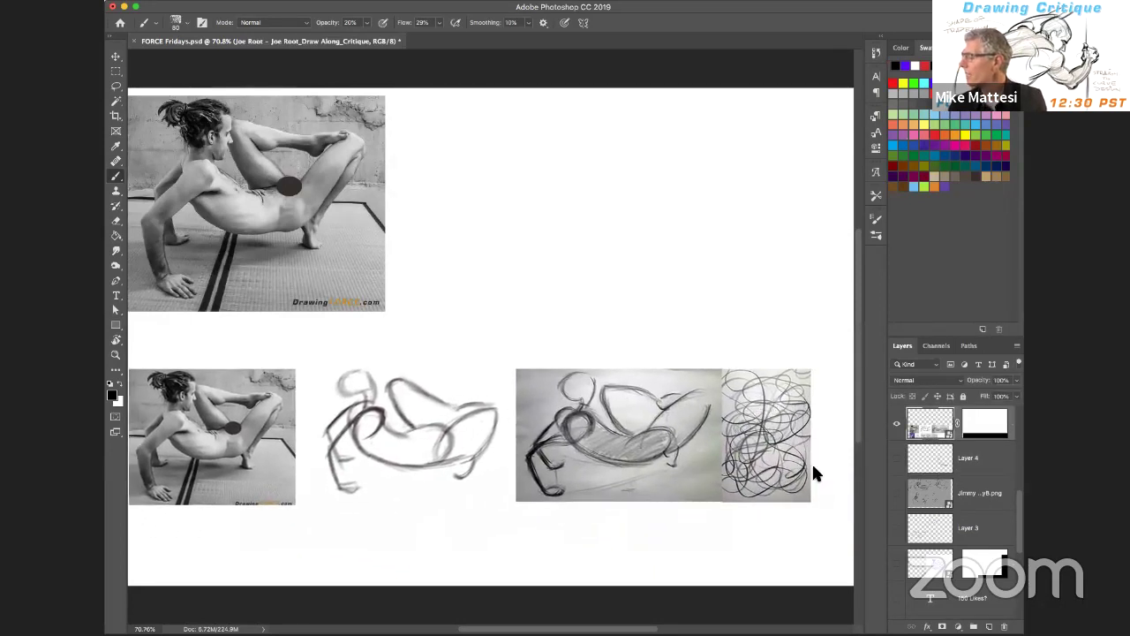
Add a new layer above the row of drawings and paint a large looping shoulder and torso curve with an arm line beside the reference photo
scroll(1017, 521, "up", 1)
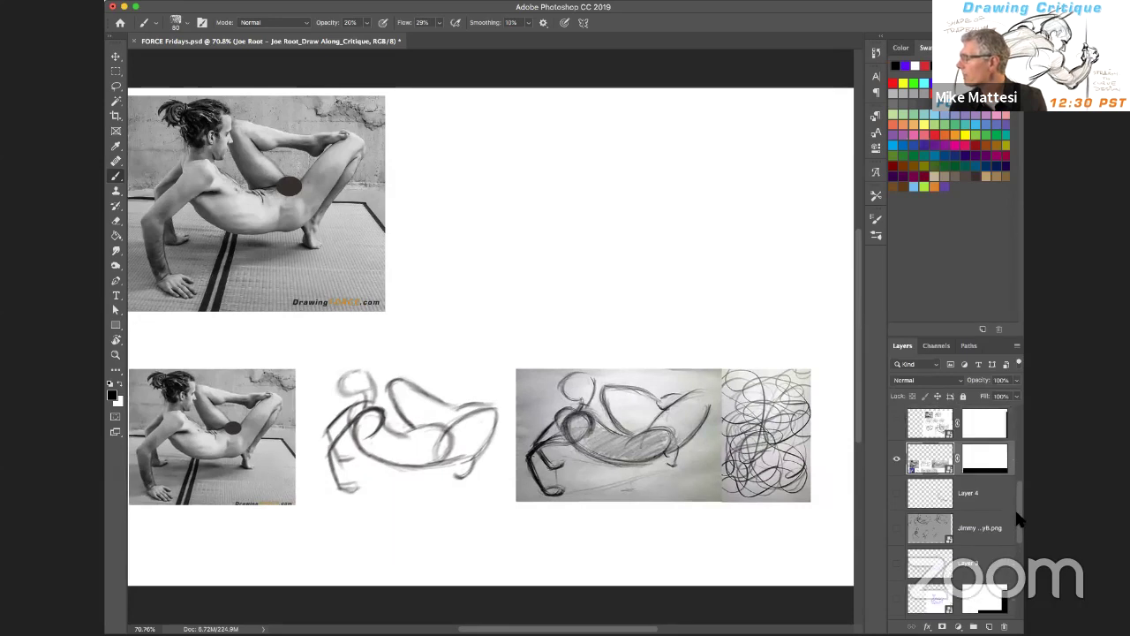
scroll(1016, 515, "up", 1)
left_click(989, 625)
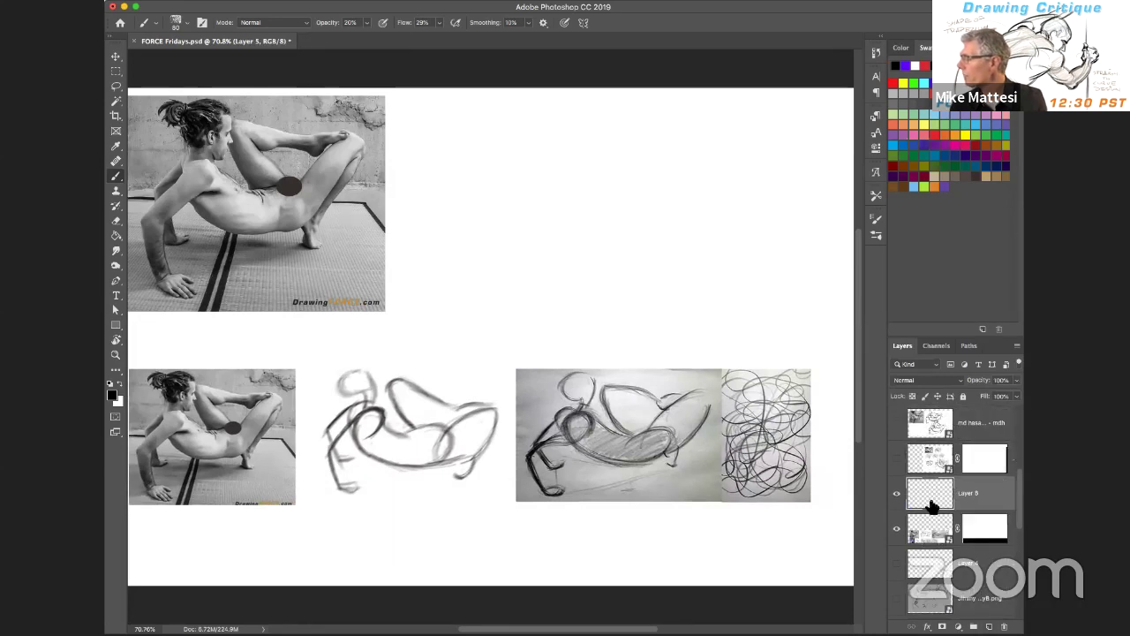
left_click_drag(676, 431, 662, 446)
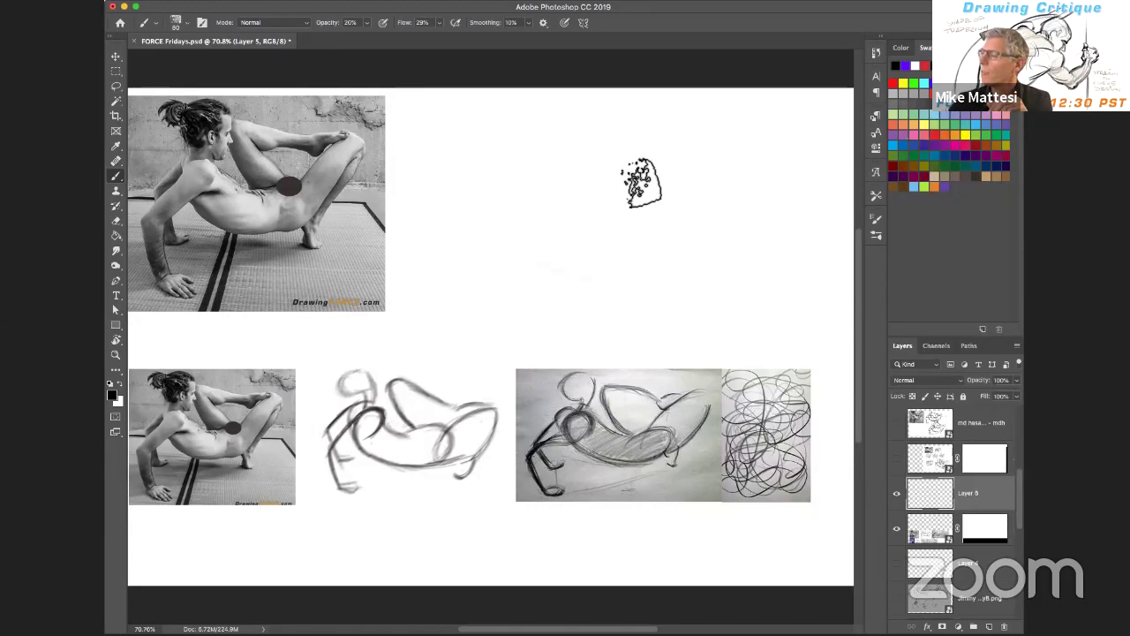
mouse_move(669, 280)
left_mouse_down()
mouse_move(584, 282)
mouse_move(643, 159)
mouse_move(474, 196)
mouse_move(591, 273)
mouse_move(497, 174)
mouse_move(555, 285)
mouse_move(692, 299)
mouse_move(609, 256)
mouse_move(602, 279)
mouse_move(708, 186)
mouse_move(646, 268)
mouse_move(735, 238)
mouse_move(492, 229)
mouse_move(552, 216)
mouse_move(527, 148)
mouse_move(511, 214)
mouse_move(544, 143)
mouse_move(486, 200)
mouse_move(560, 178)
mouse_move(491, 221)
mouse_move(560, 177)
mouse_move(540, 139)
mouse_move(517, 267)
mouse_move(508, 234)
mouse_move(557, 165)
mouse_move(484, 179)
mouse_move(557, 175)
mouse_move(475, 201)
mouse_move(529, 197)
mouse_move(432, 268)
mouse_move(561, 168)
mouse_move(398, 283)
mouse_move(519, 152)
mouse_move(404, 276)
mouse_move(514, 179)
mouse_move(469, 200)
mouse_move(538, 201)
mouse_move(513, 154)
mouse_move(503, 219)
mouse_move(551, 140)
mouse_move(490, 217)
mouse_move(534, 144)
mouse_move(472, 205)
mouse_move(549, 171)
mouse_move(536, 142)
mouse_move(520, 270)
mouse_move(599, 236)
mouse_move(496, 204)
mouse_move(693, 261)
mouse_move(536, 201)
mouse_move(613, 283)
mouse_move(704, 239)
mouse_move(529, 270)
mouse_move(719, 252)
mouse_move(536, 192)
mouse_move(688, 282)
mouse_move(540, 199)
mouse_move(626, 288)
mouse_move(698, 210)
mouse_move(520, 264)
mouse_move(687, 202)
mouse_move(512, 191)
mouse_move(688, 279)
mouse_move(587, 194)
mouse_move(622, 296)
mouse_move(697, 267)
mouse_move(518, 162)
mouse_move(516, 213)
mouse_move(517, 159)
mouse_move(443, 219)
mouse_move(495, 202)
mouse_move(389, 299)
mouse_move(404, 259)
mouse_move(452, 437)
left_mouse_up()
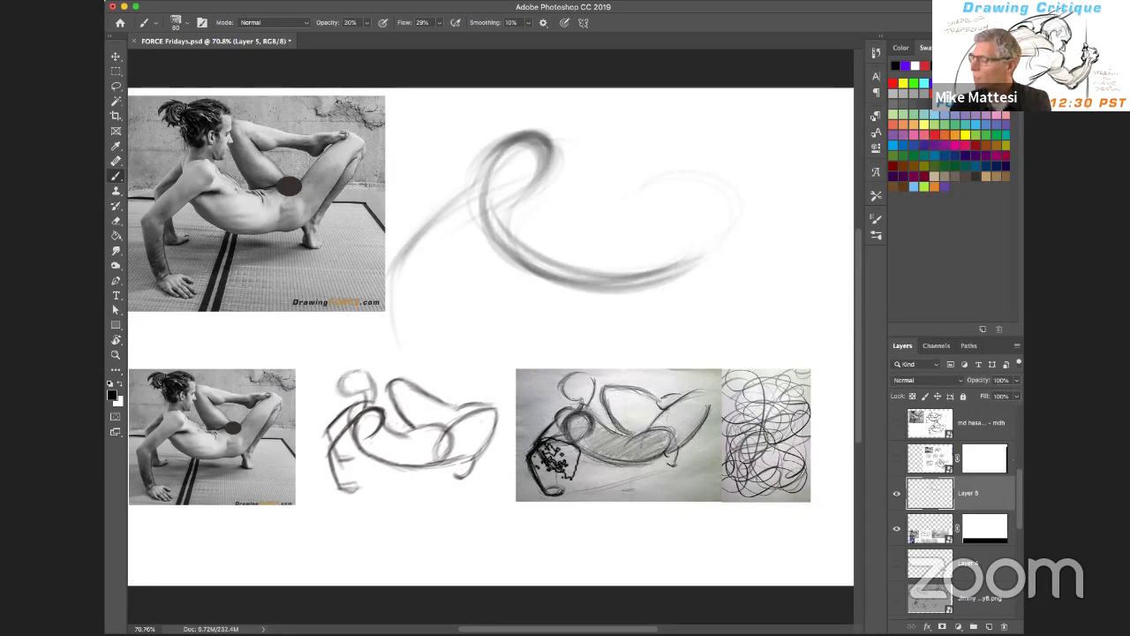
Reduce the brush size to 10 for close markup of the shaded pencil drawing
key("bracketleft")
key("bracketleft")
key("bracketleft")
key("bracketleft")
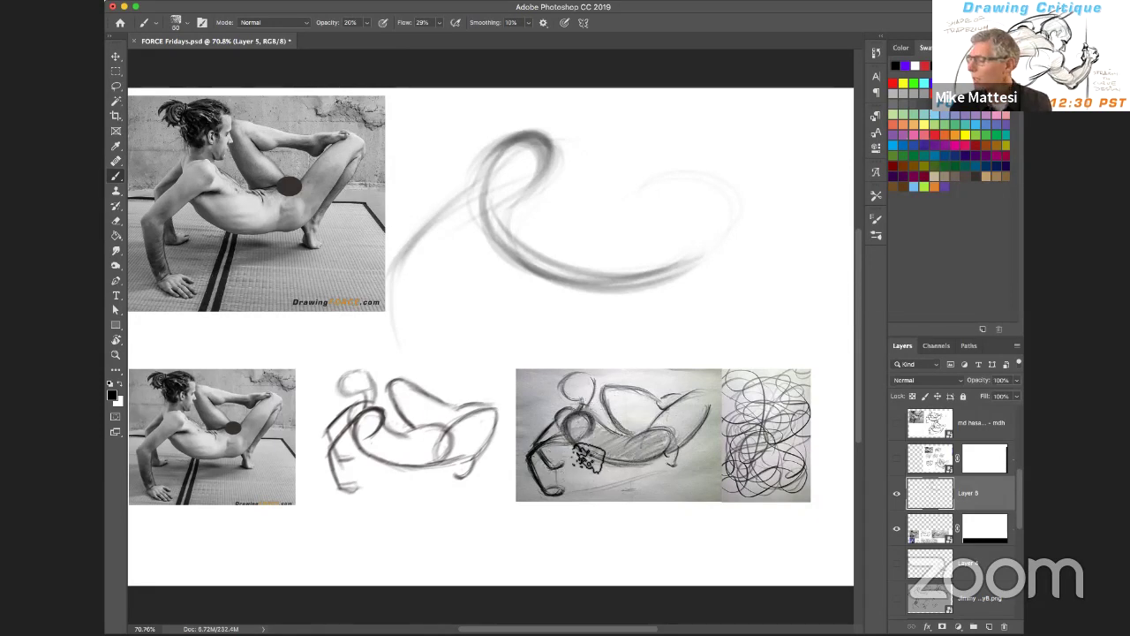
key("bracketleft")
key("bracketleft")
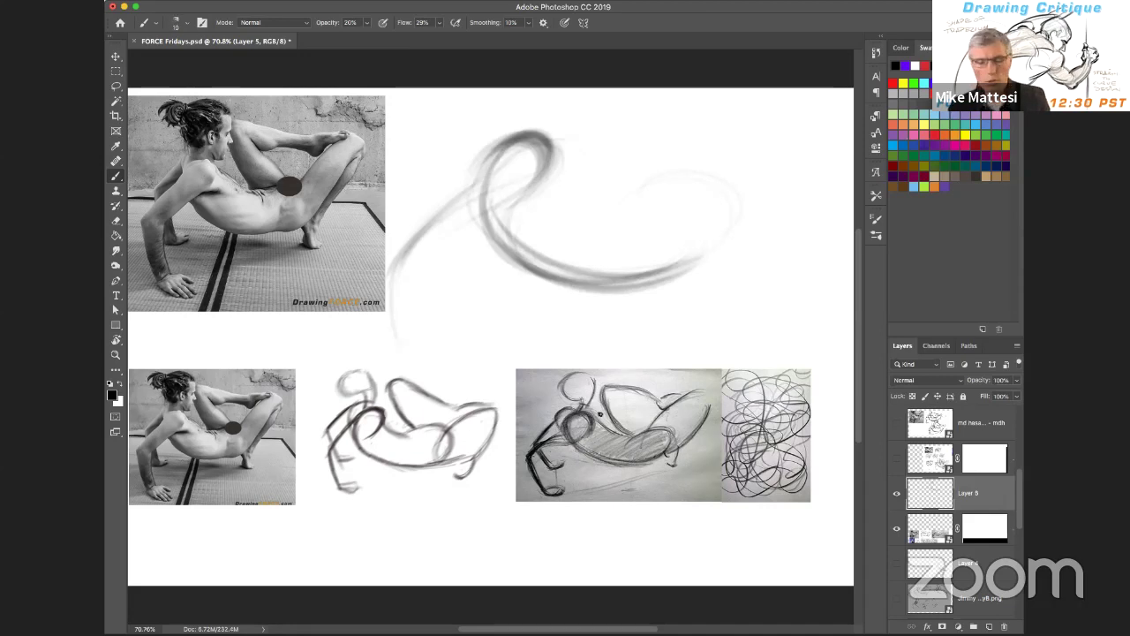
key("z")
left_click_drag(597, 440, 621, 414)
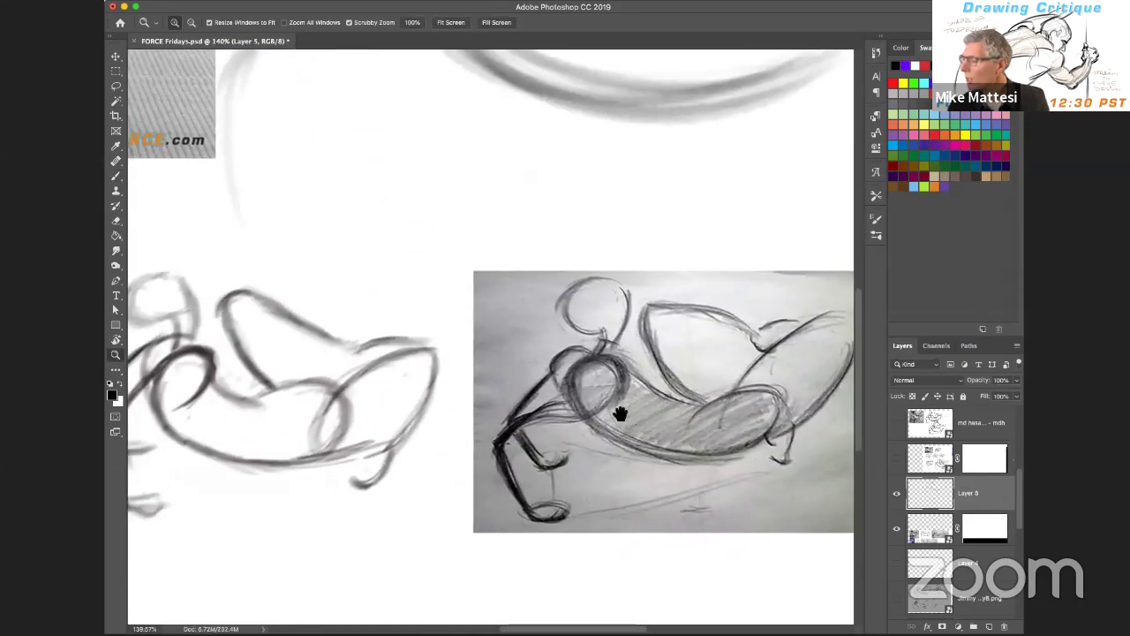
key("b")
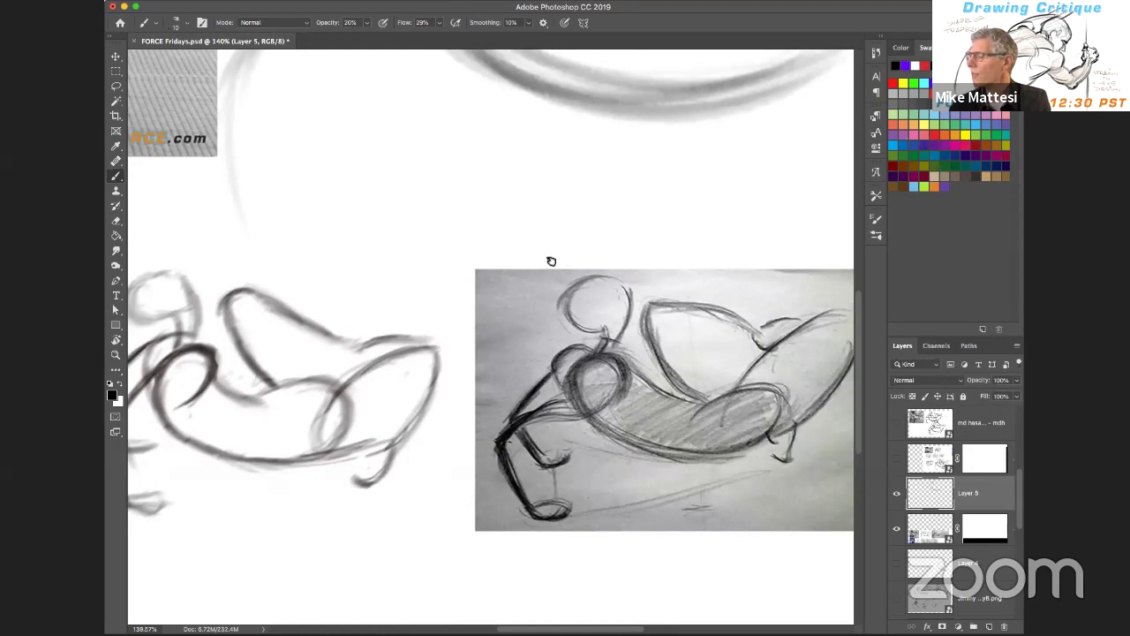
scroll(602, 434, "up", 2)
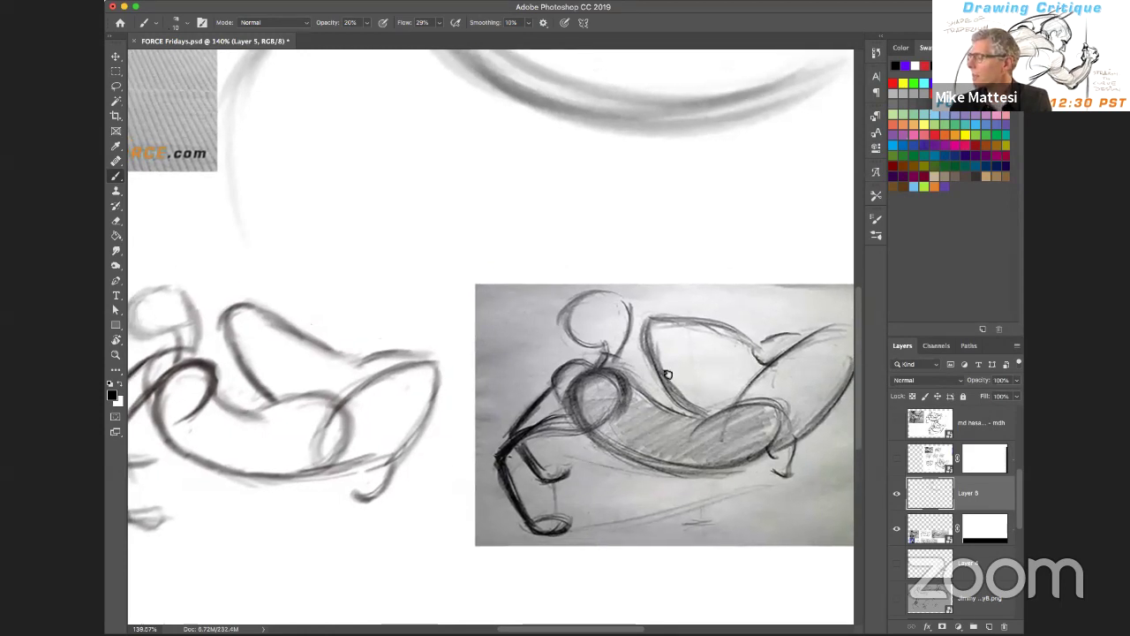
Set the painting colour to red and switch to the Hard Round Pressure Size brush
left_click(935, 138)
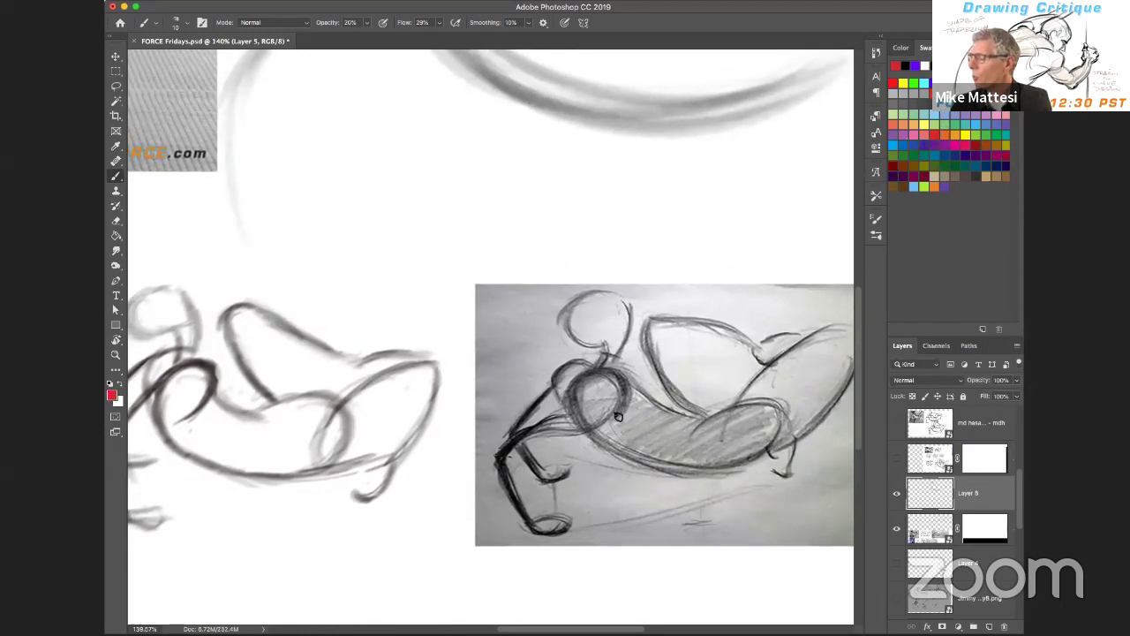
left_click(876, 236)
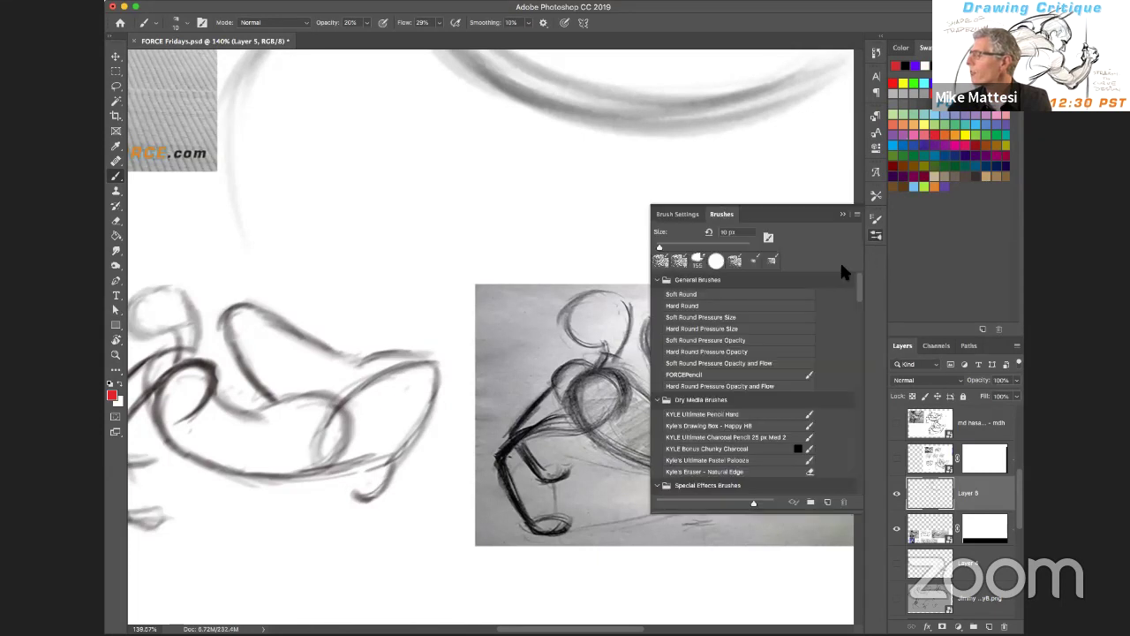
left_click(770, 330)
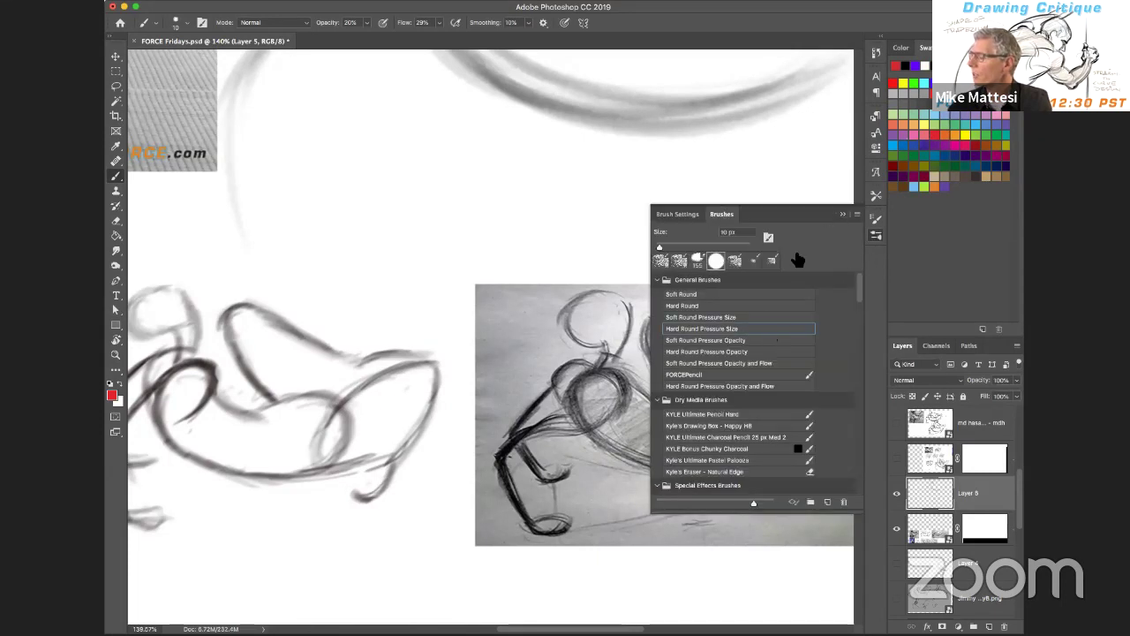
left_click(843, 214)
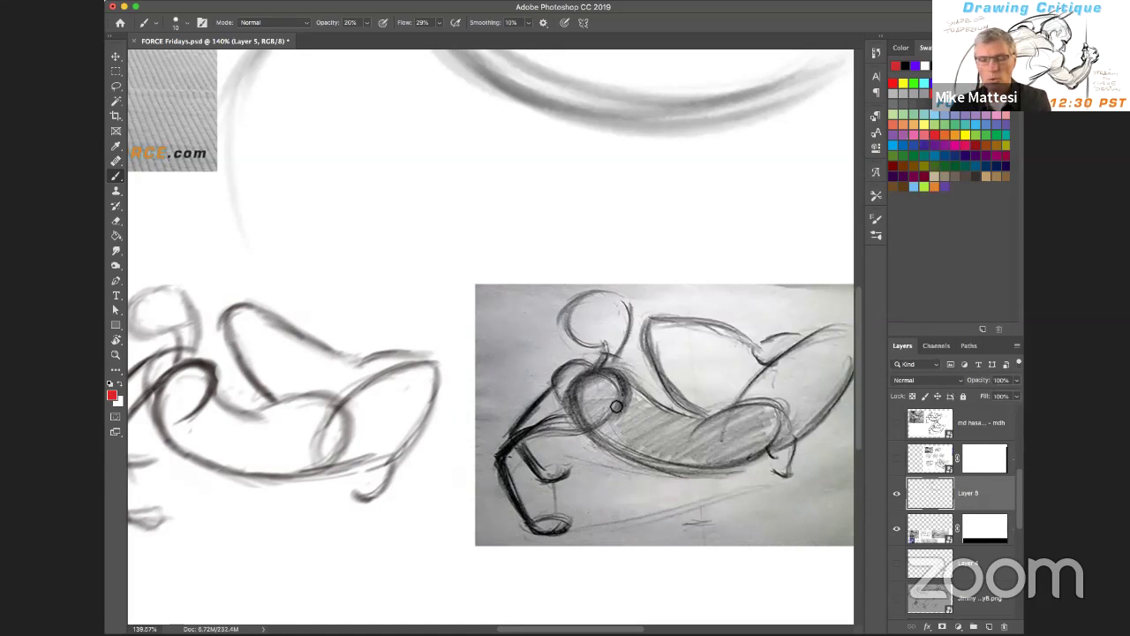
Draw a tapering red arm study with a rounded shoulder end above the pencil drawing at 100% opacity, adding arrowheads at its end and along its underside
mouse_move(624, 391)
left_mouse_down()
mouse_move(594, 432)
mouse_move(525, 433)
left_mouse_up()
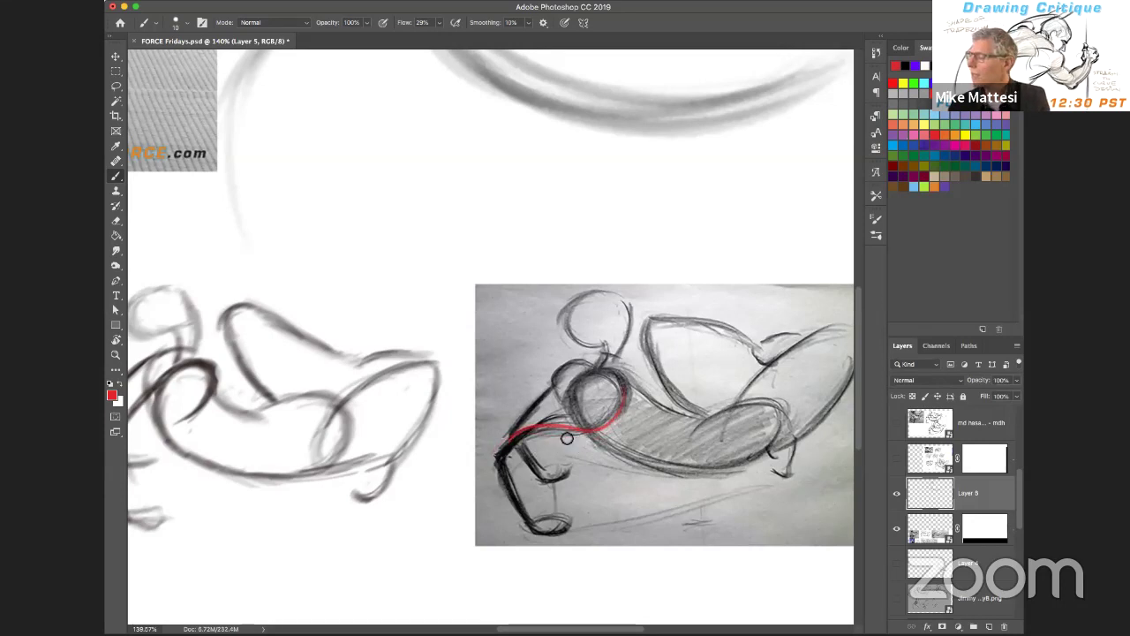
key("ctrl+z")
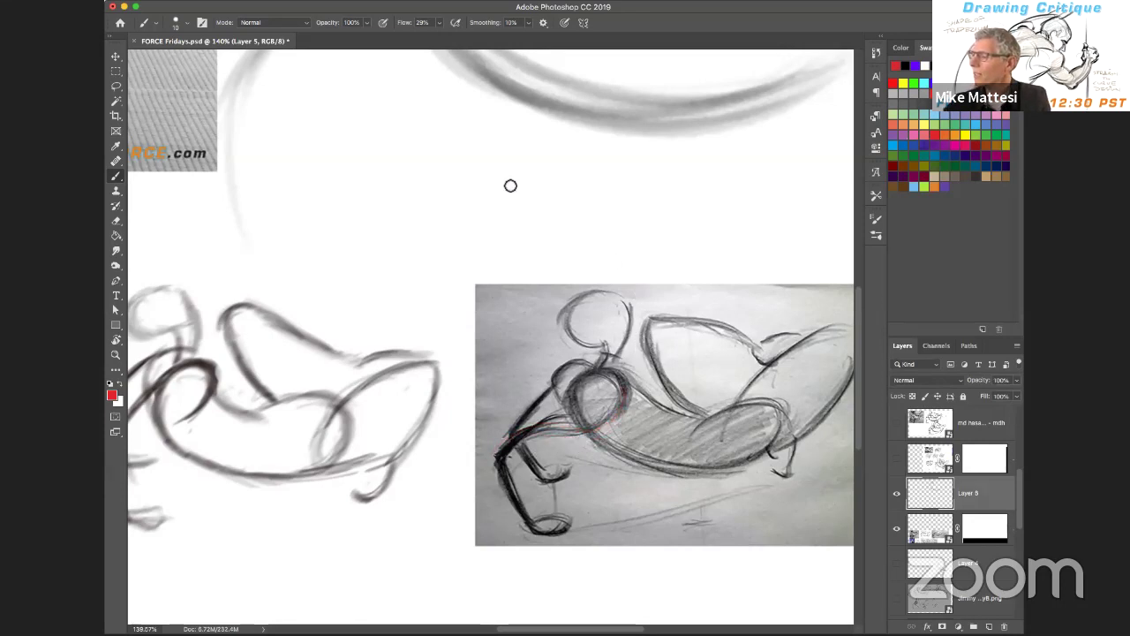
mouse_move(495, 190)
left_mouse_down()
mouse_move(593, 175)
mouse_move(553, 166)
mouse_move(558, 203)
mouse_move(590, 166)
mouse_move(556, 205)
mouse_move(613, 165)
left_mouse_up()
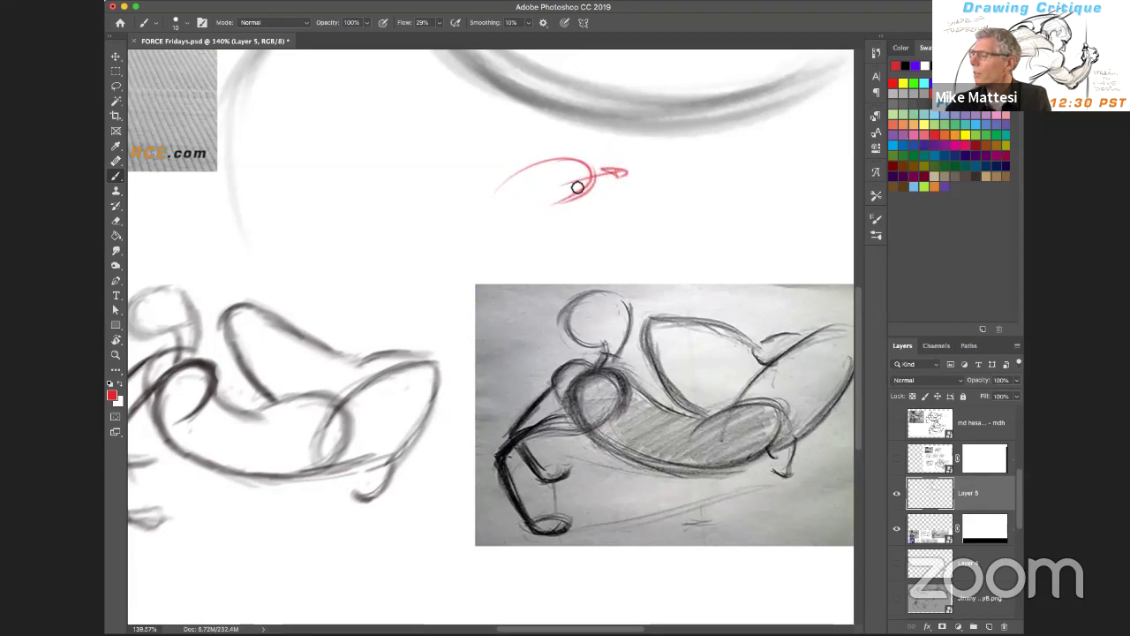
mouse_move(546, 201)
left_mouse_down()
mouse_move(465, 224)
mouse_move(571, 197)
mouse_move(432, 231)
left_mouse_up()
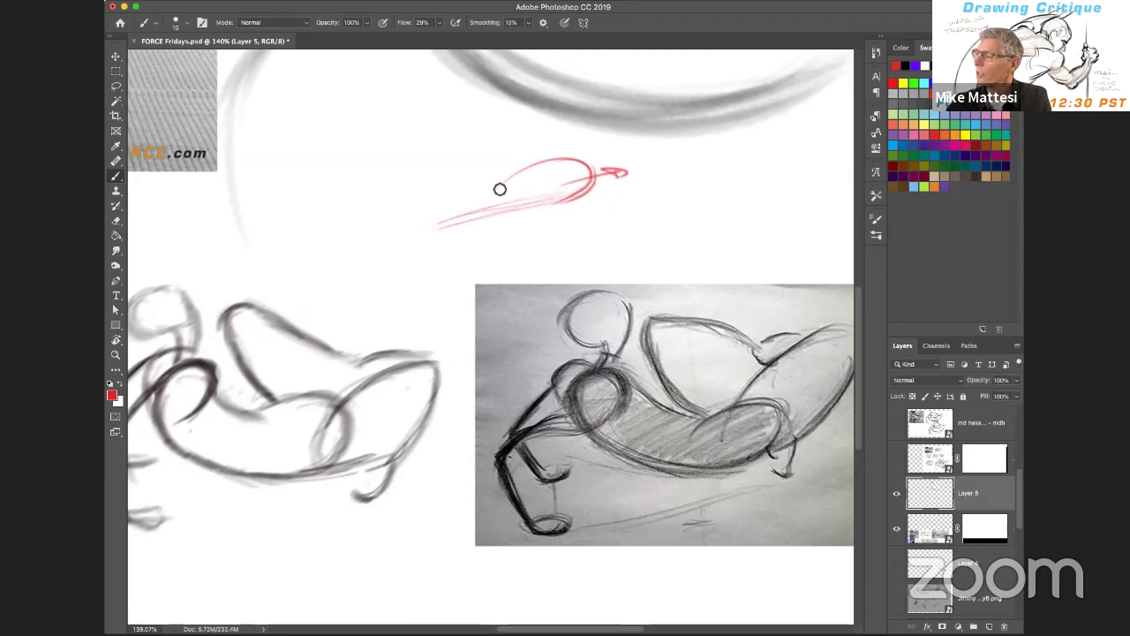
mouse_move(500, 186)
left_mouse_down()
mouse_move(394, 248)
mouse_move(362, 283)
left_mouse_up()
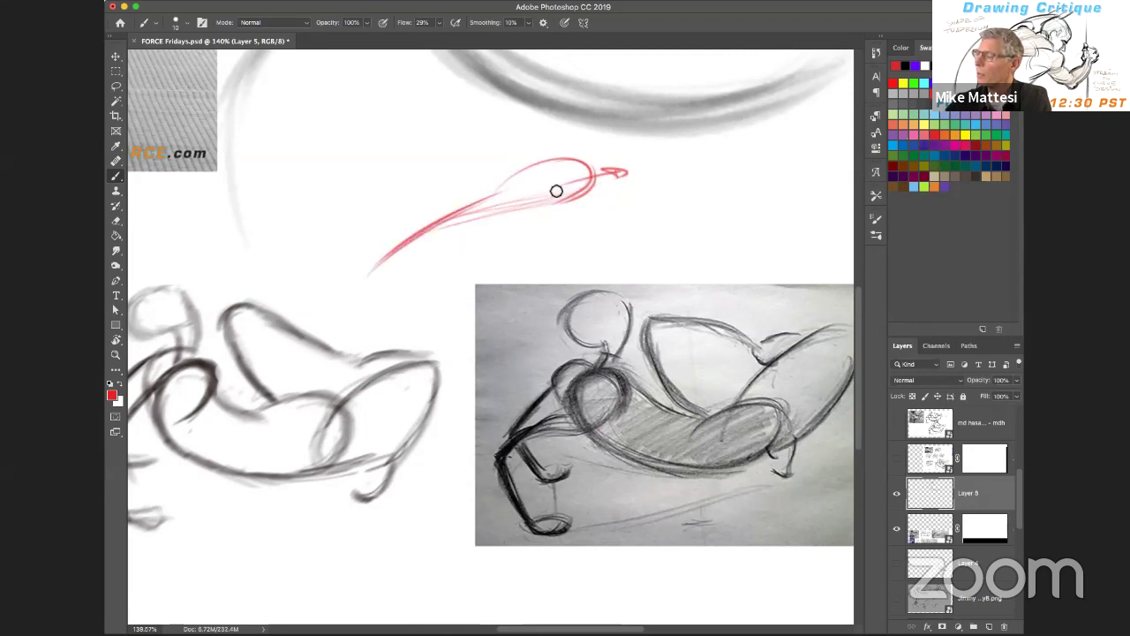
mouse_move(411, 243)
left_mouse_down()
mouse_move(475, 216)
mouse_move(550, 203)
mouse_move(417, 239)
mouse_move(558, 201)
mouse_move(484, 219)
mouse_move(521, 214)
left_mouse_up()
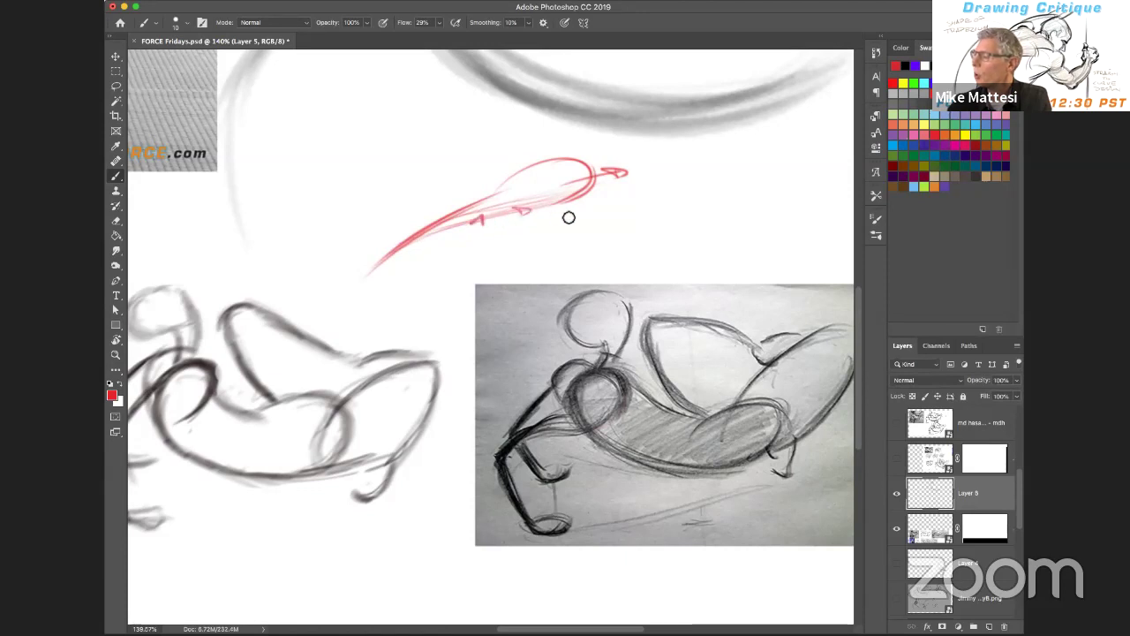
Try a red arm curve sweeping from the shoulder around the elbow over the shaded pencil drawing
mouse_move(627, 384)
left_mouse_down()
mouse_move(471, 462)
mouse_move(495, 484)
left_mouse_up()
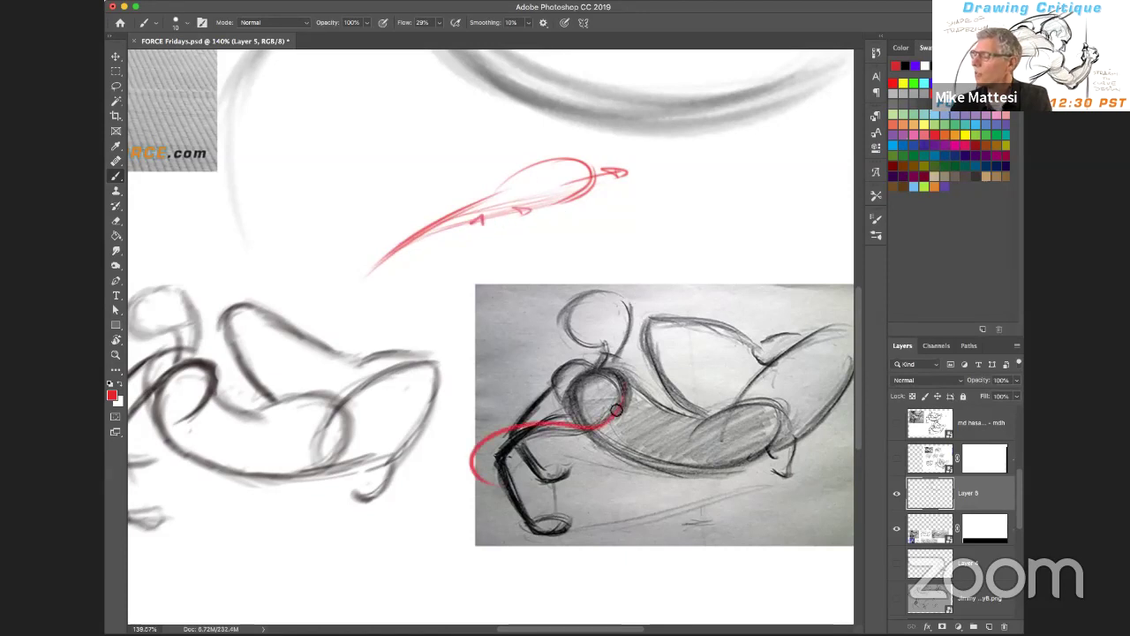
left_click_drag(615, 409, 491, 482)
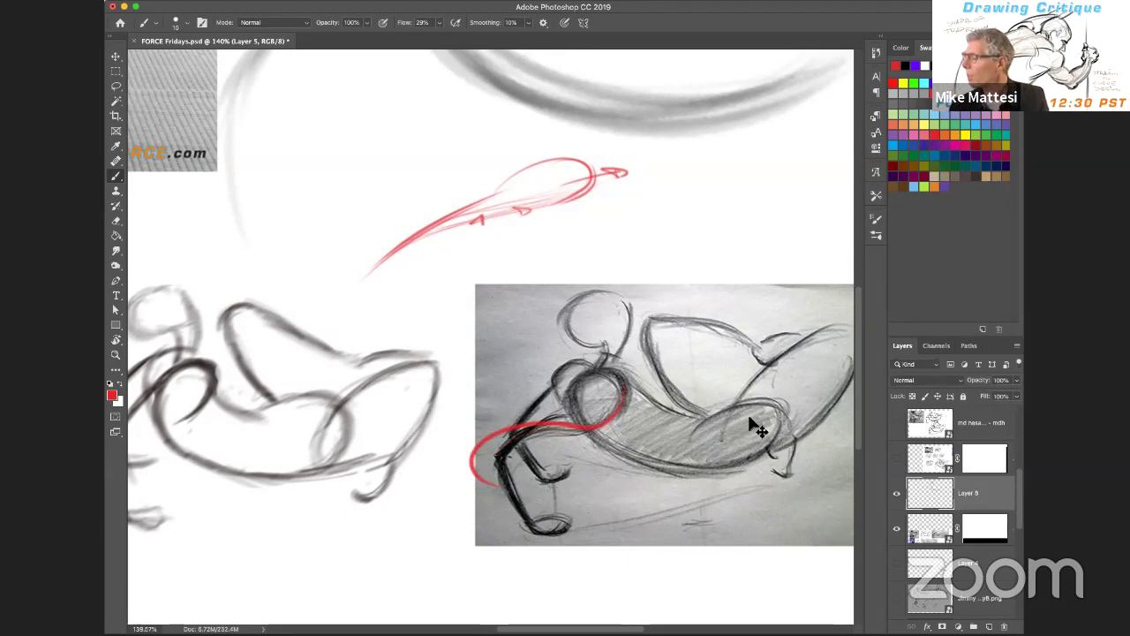
key("ctrl+z")
Mark the bent leg of the shaded pencil drawing with red and black curves and arrows, and scribble a red note with a slanting line above it
key("z")
left_click(641, 422, "alt")
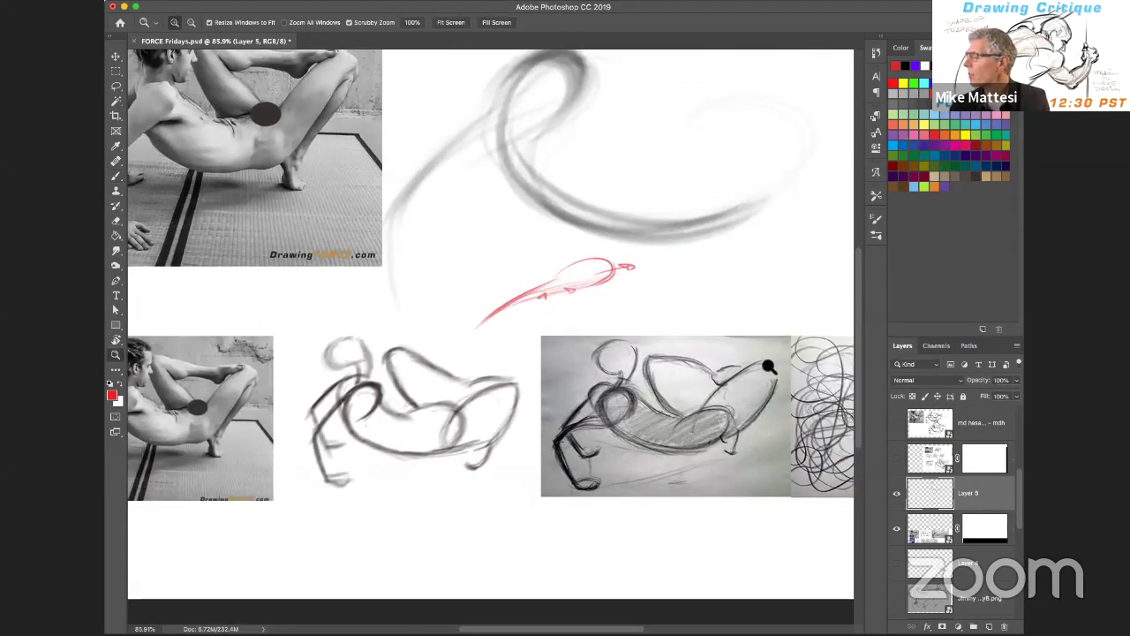
key("b")
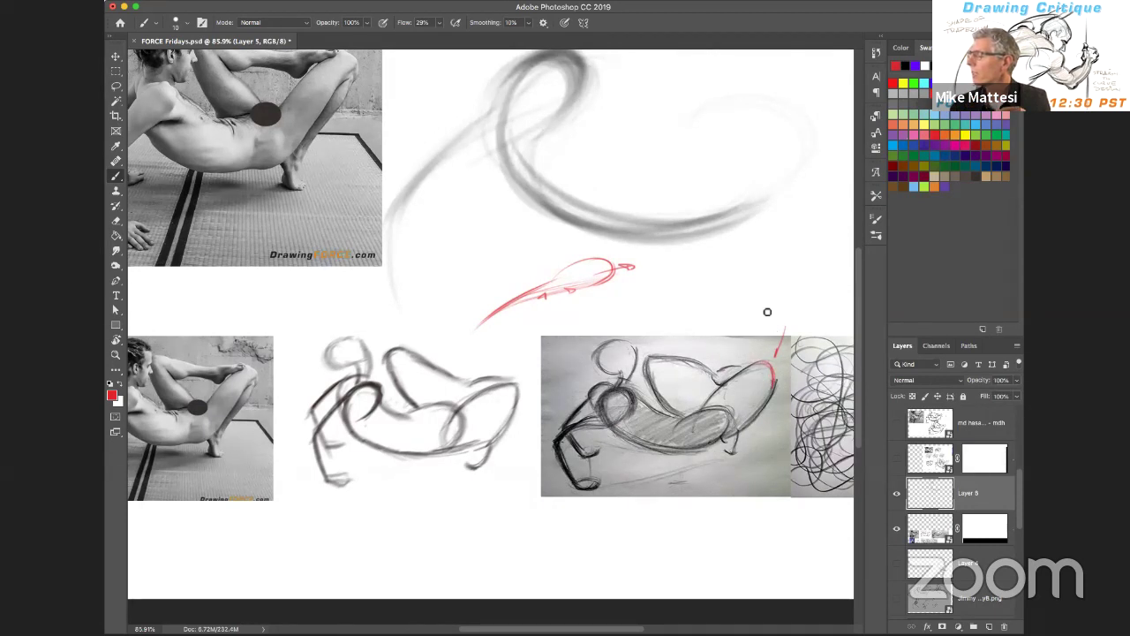
mouse_move(672, 298)
left_mouse_down()
mouse_move(697, 269)
mouse_move(729, 278)
mouse_move(747, 266)
mouse_move(715, 317)
mouse_move(739, 255)
left_mouse_up()
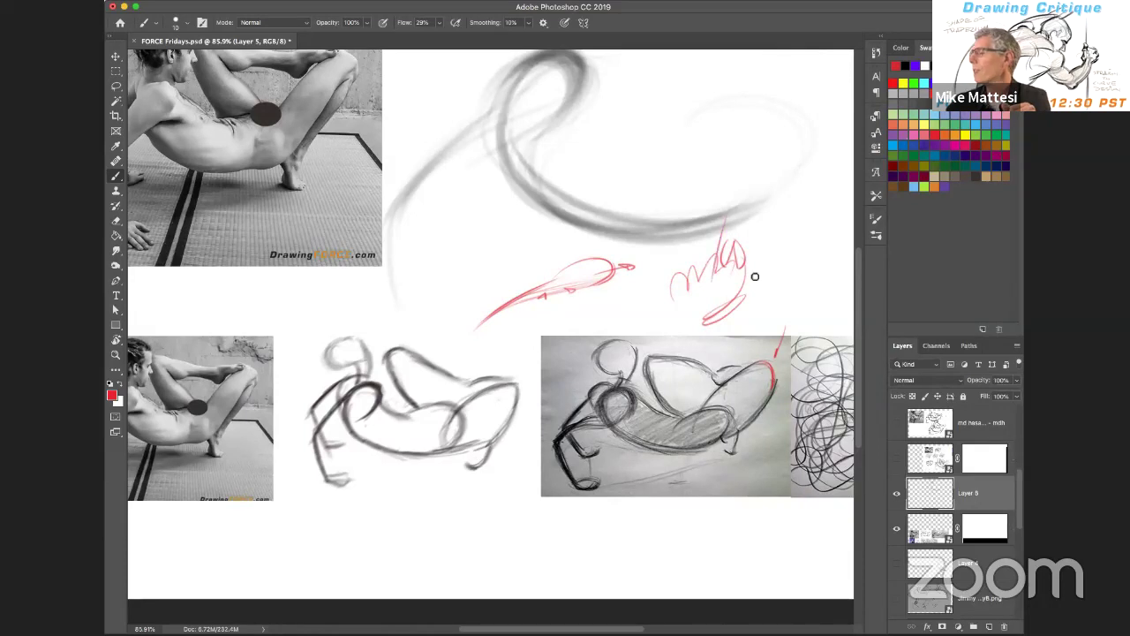
left_click_drag(746, 274, 811, 233)
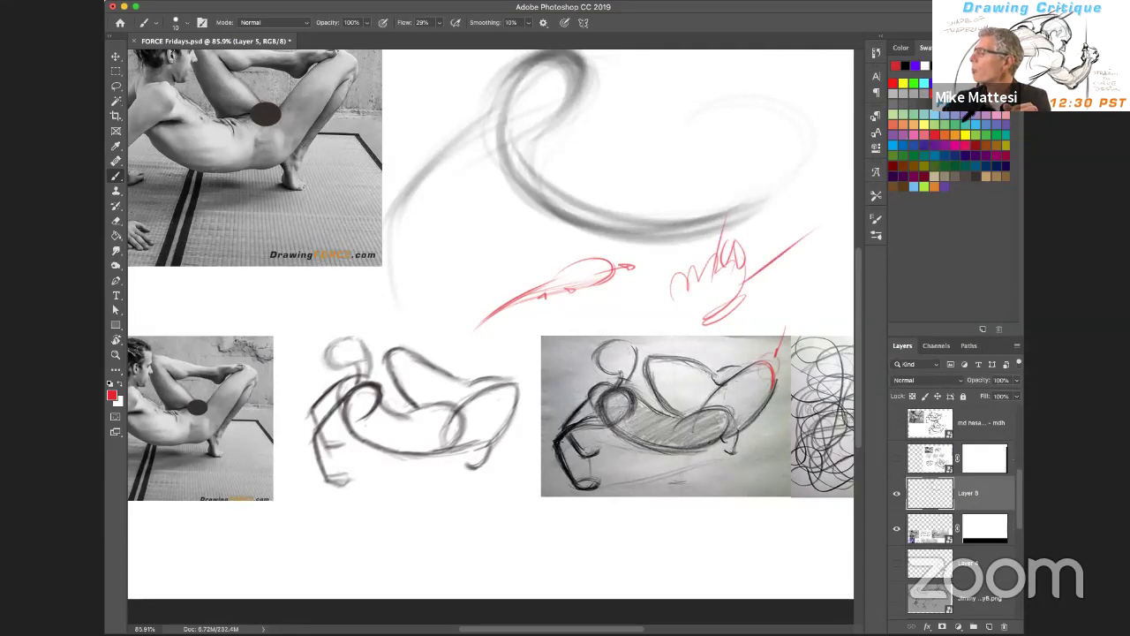
left_click(905, 65)
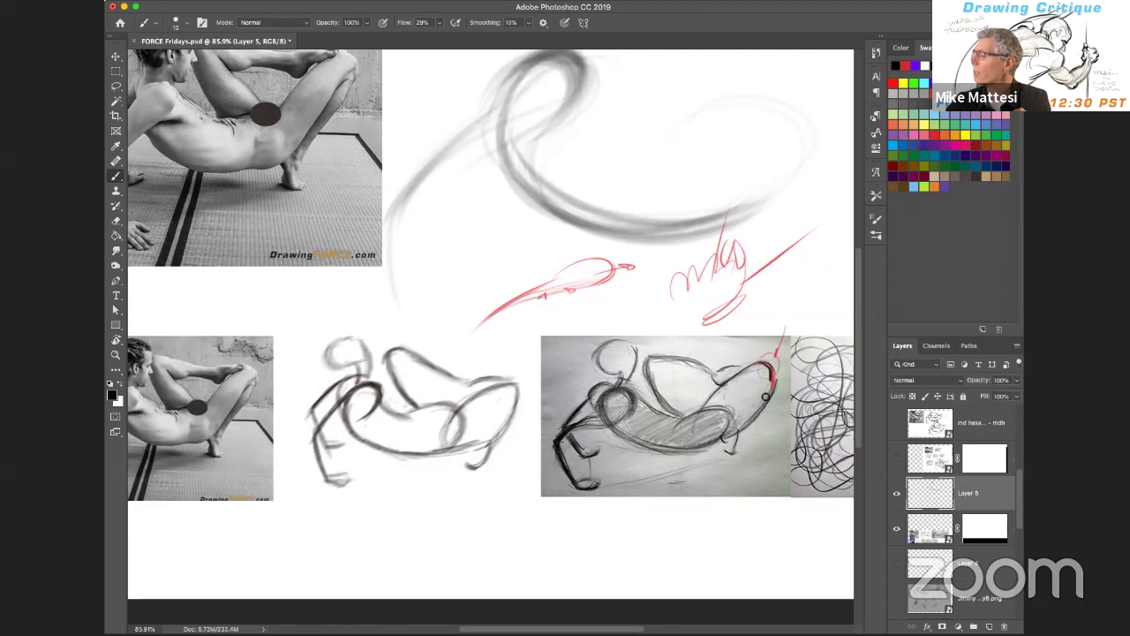
left_click_drag(733, 434, 780, 431)
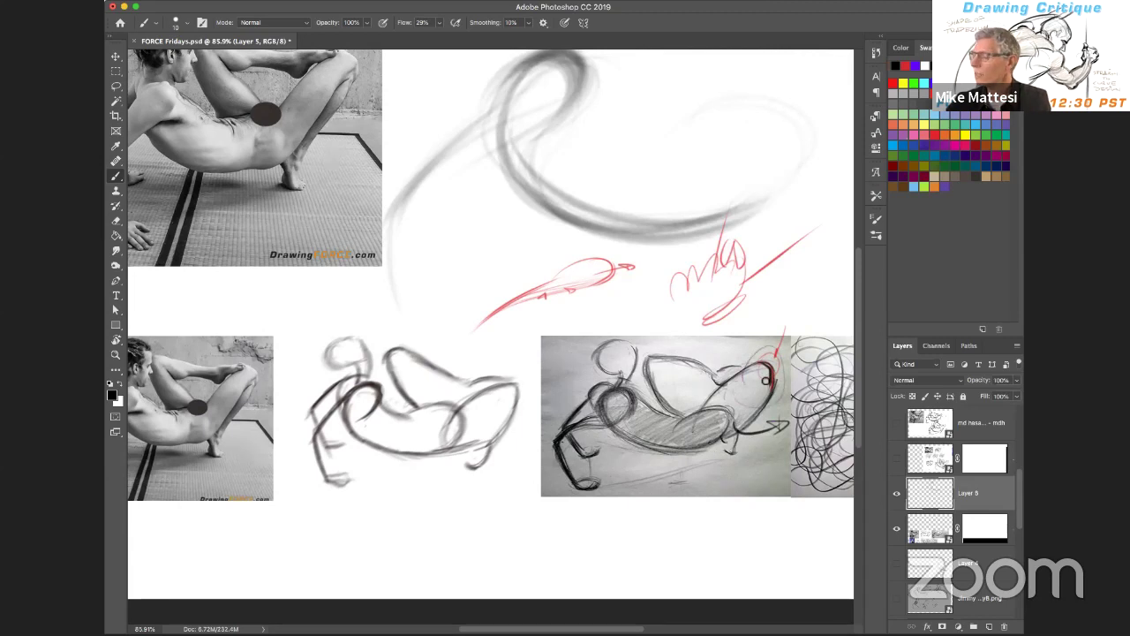
Hide the row of drawings and its markup layer, and show the next student's page with six shaded sketches
key("z")
left_click_drag(725, 382, 709, 383)
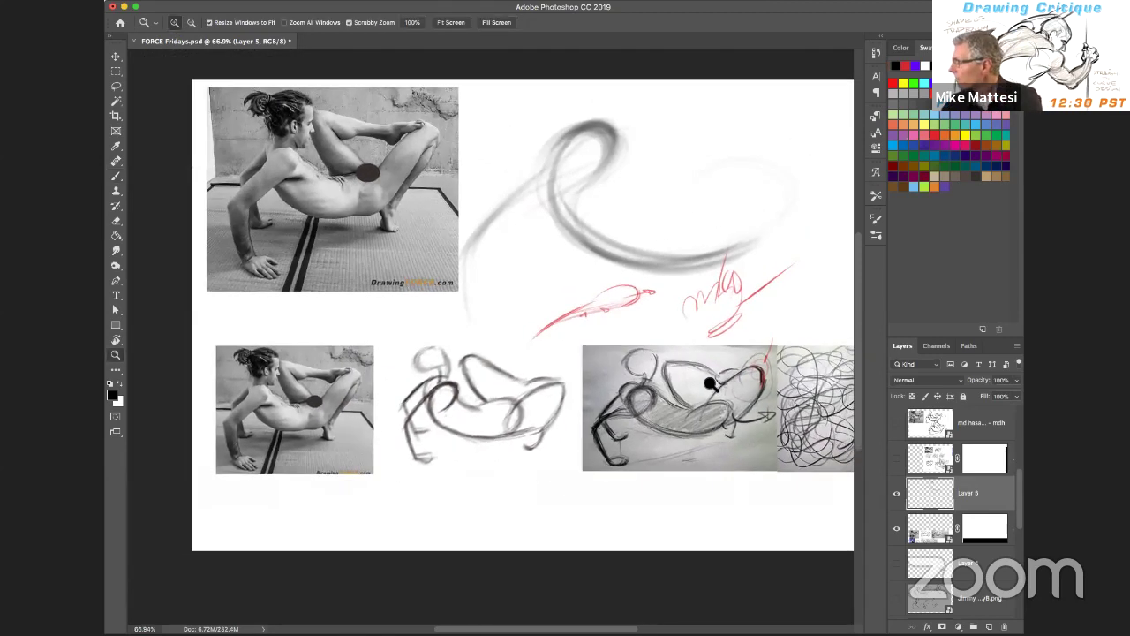
left_click(896, 528)
left_click(896, 493)
left_click(897, 458)
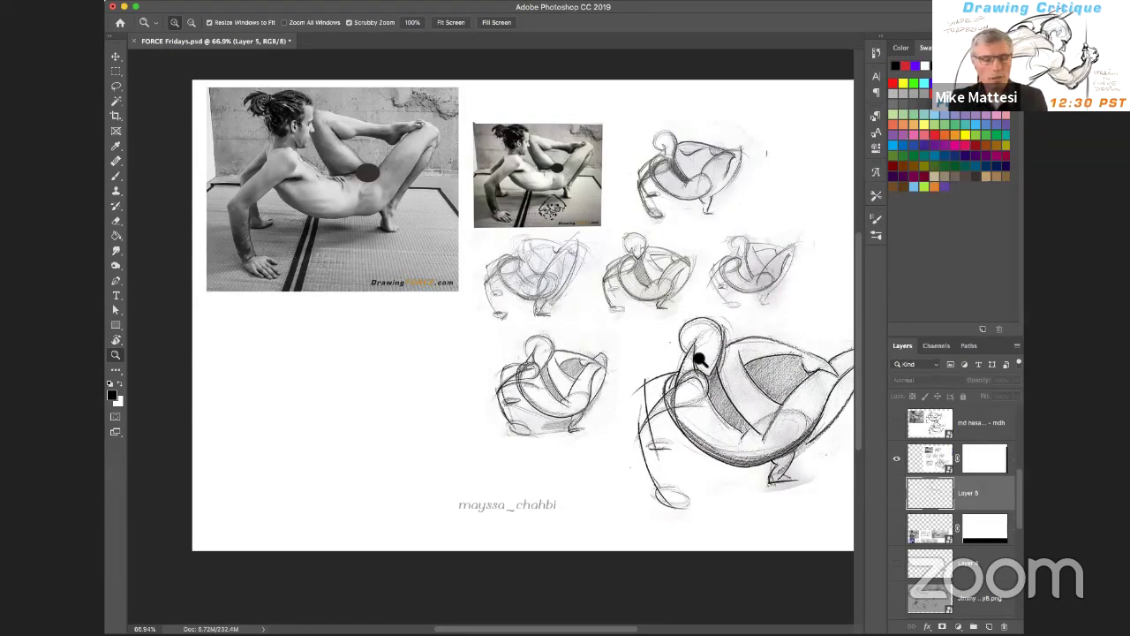
Select the layer with the six sketches and shift it sideways until it meets the large reference photo
left_click_drag(668, 346, 692, 352)
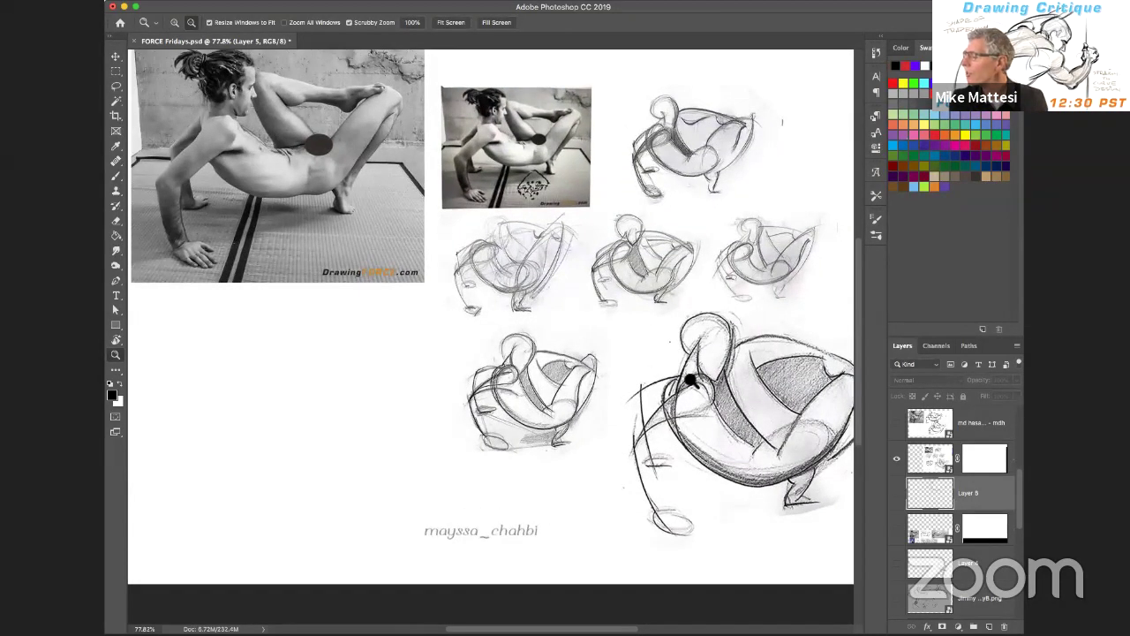
mouse_move(707, 409)
left_mouse_down()
mouse_move(691, 407)
mouse_move(715, 398)
left_mouse_up()
key("b")
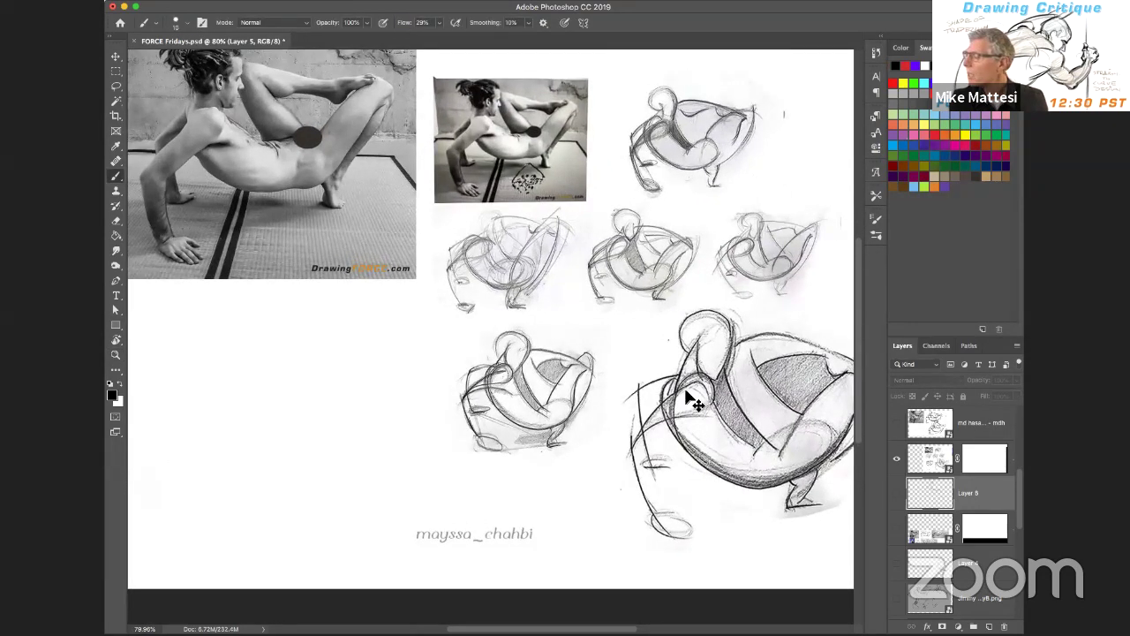
left_click(923, 461)
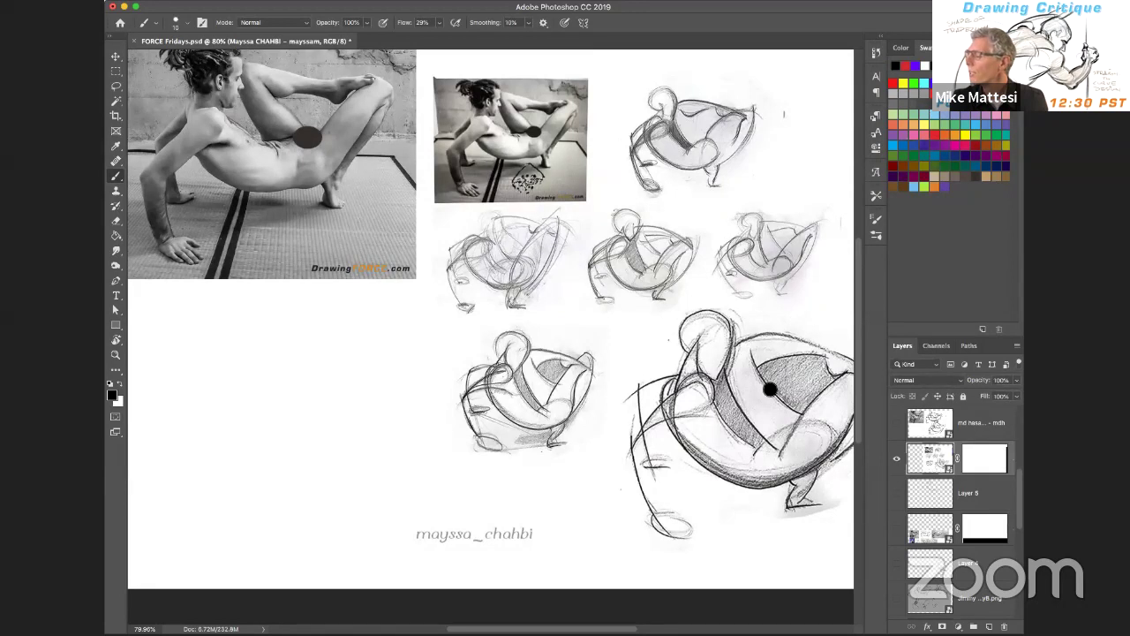
mouse_move(770, 415)
left_mouse_down()
mouse_move(730, 415)
mouse_move(741, 405)
left_mouse_up()
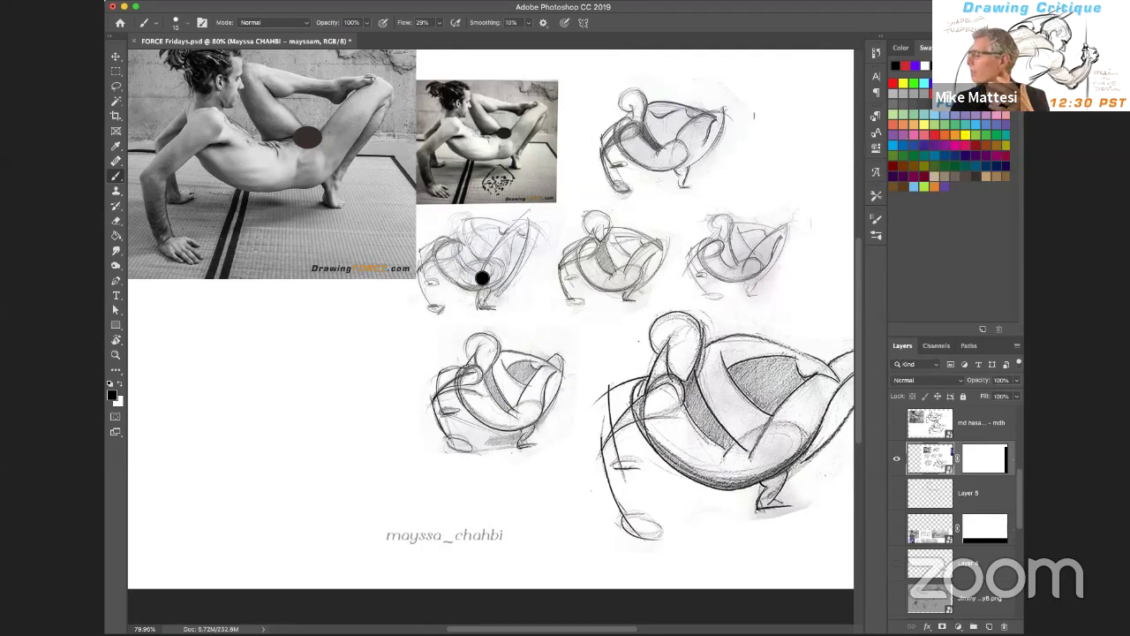
Add a new layer above the six sketches and draw converging red torso curves in the blank area below the reference photo
key("super+alt+shift+n")
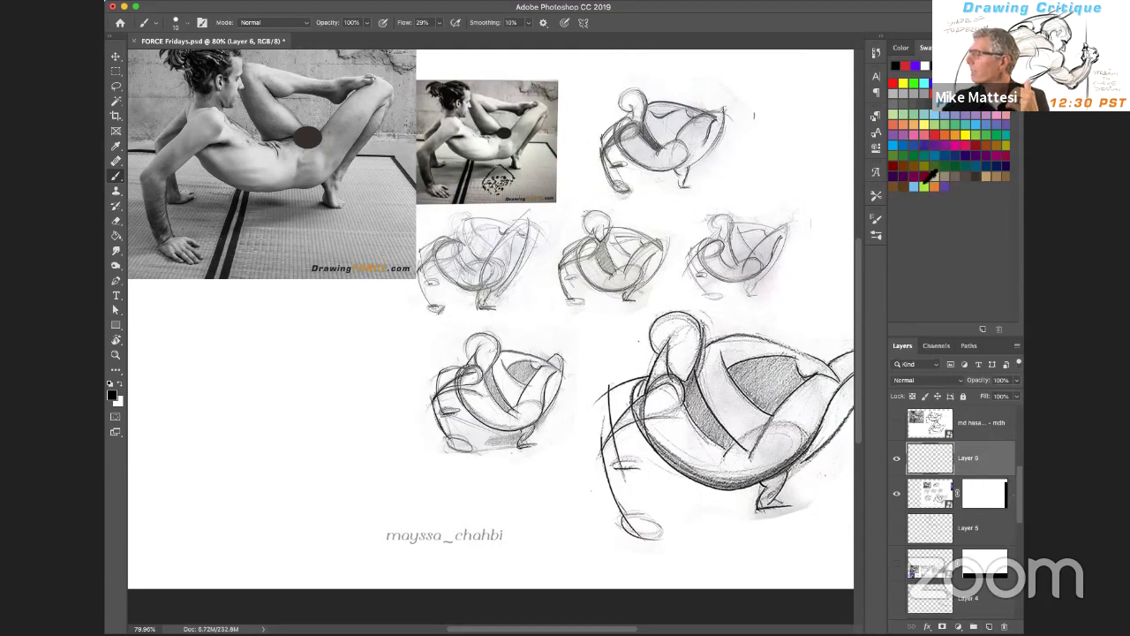
left_click(893, 83)
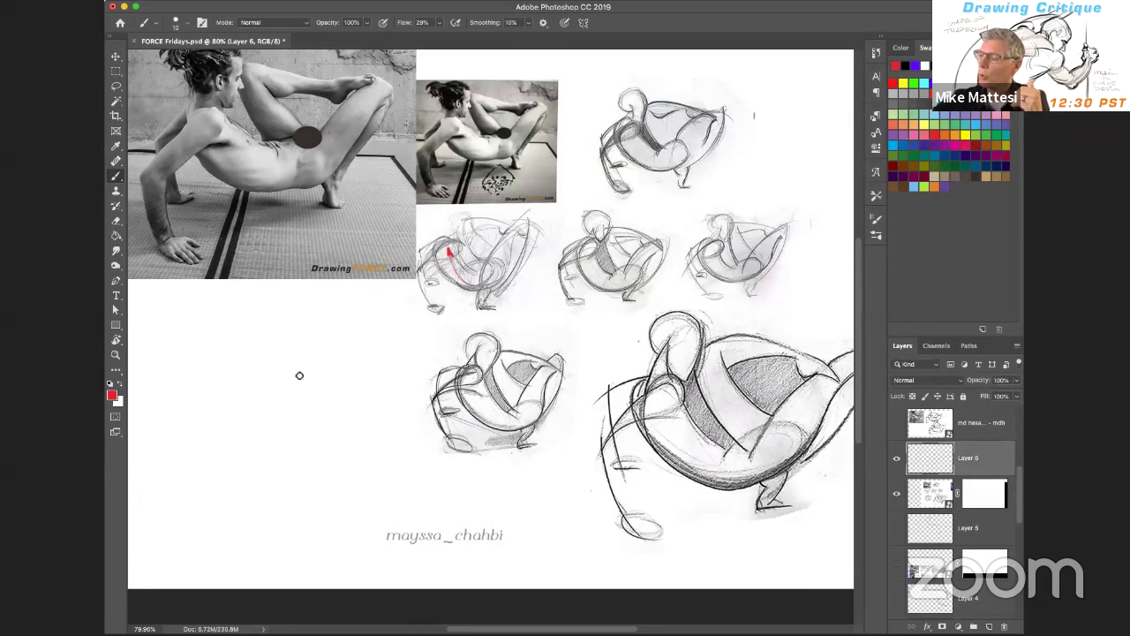
mouse_move(289, 337)
left_mouse_down()
mouse_move(316, 408)
mouse_move(302, 380)
mouse_move(355, 432)
left_mouse_up()
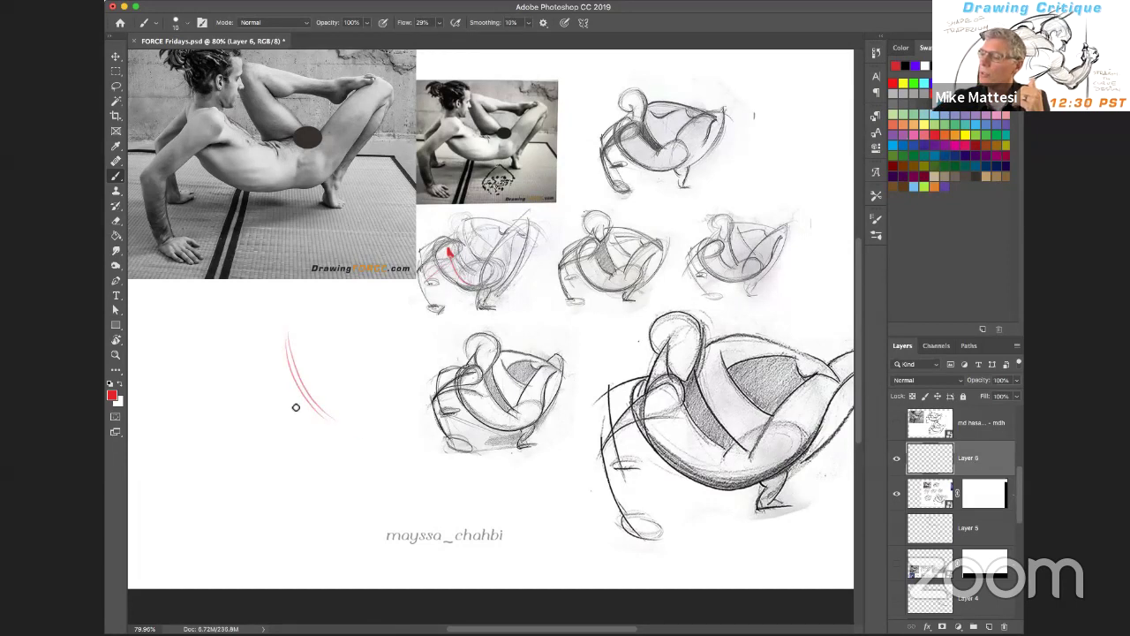
left_click_drag(271, 378, 335, 421)
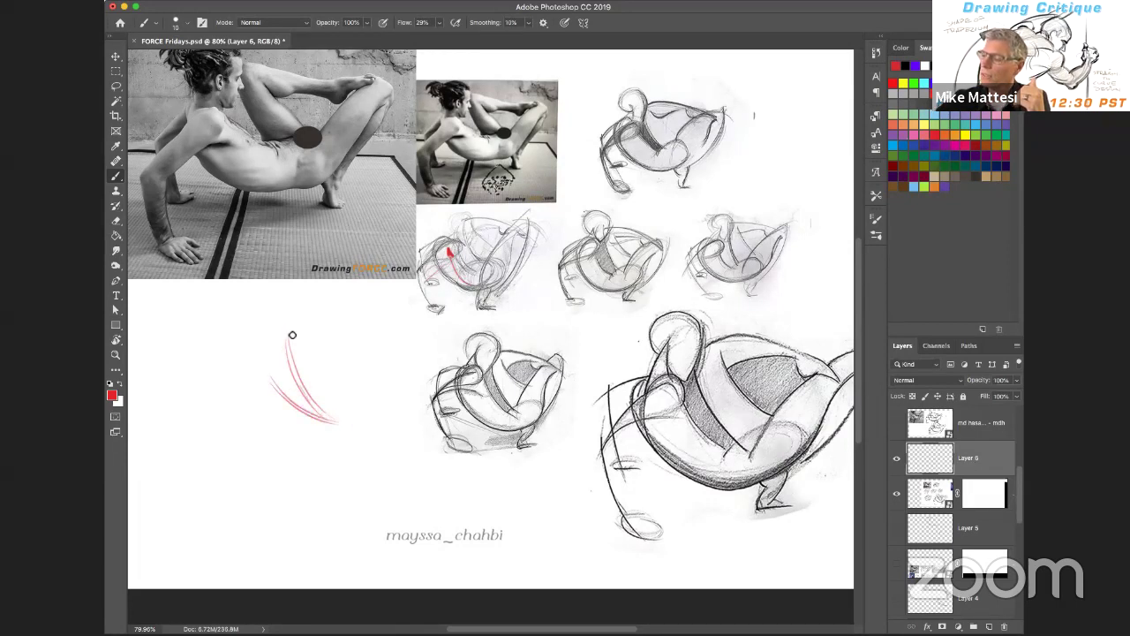
left_click_drag(290, 350, 298, 329)
left_click_drag(262, 386, 245, 405)
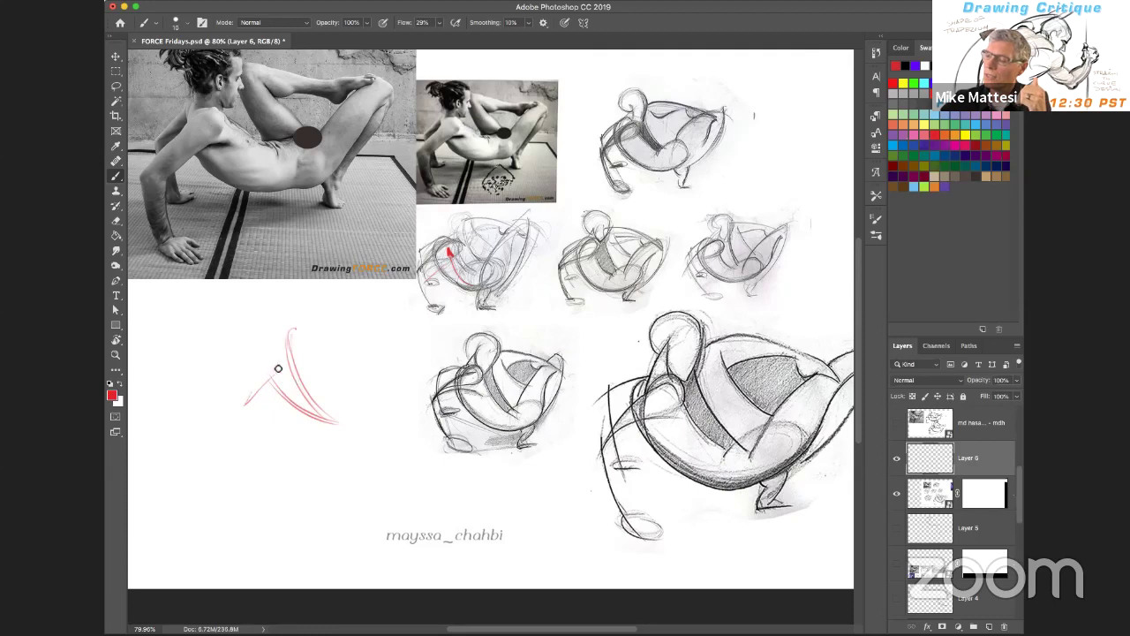
Hatch vertical red strokes across the torso curve study and draw two red arrows into the neighbouring sketch's shoulder and dark gap
left_click_drag(292, 340, 291, 404)
left_click_drag(290, 353, 288, 428)
mouse_move(275, 380)
left_mouse_down()
mouse_move(266, 443)
mouse_move(266, 385)
left_mouse_up()
mouse_move(262, 379)
left_mouse_down()
mouse_move(257, 425)
mouse_move(310, 415)
mouse_move(341, 426)
left_mouse_up()
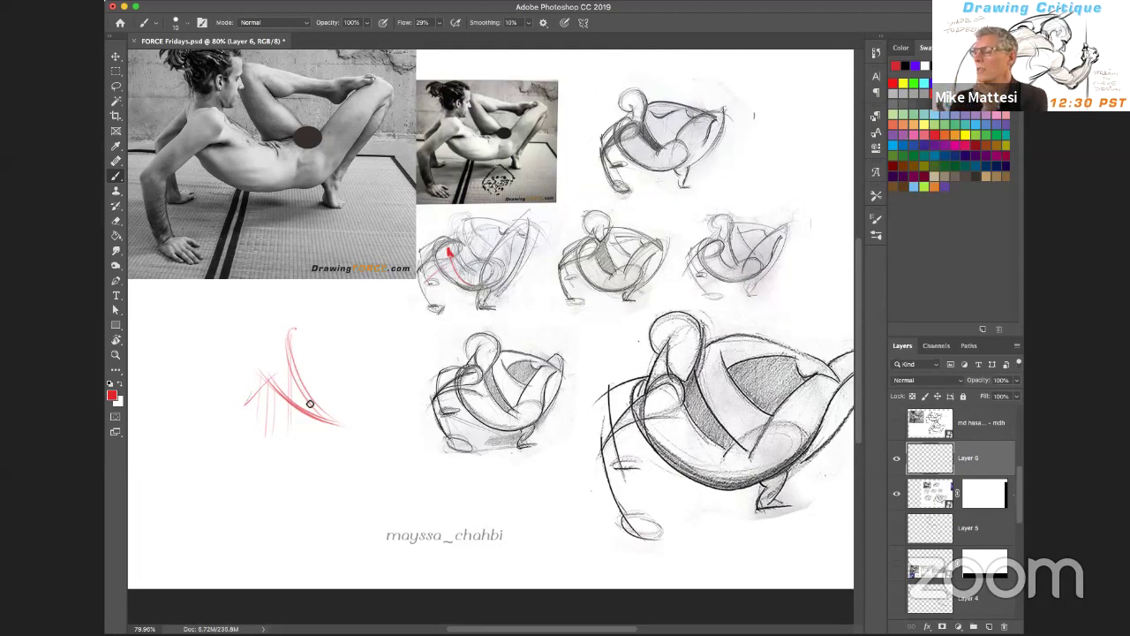
left_click_drag(410, 436, 478, 392)
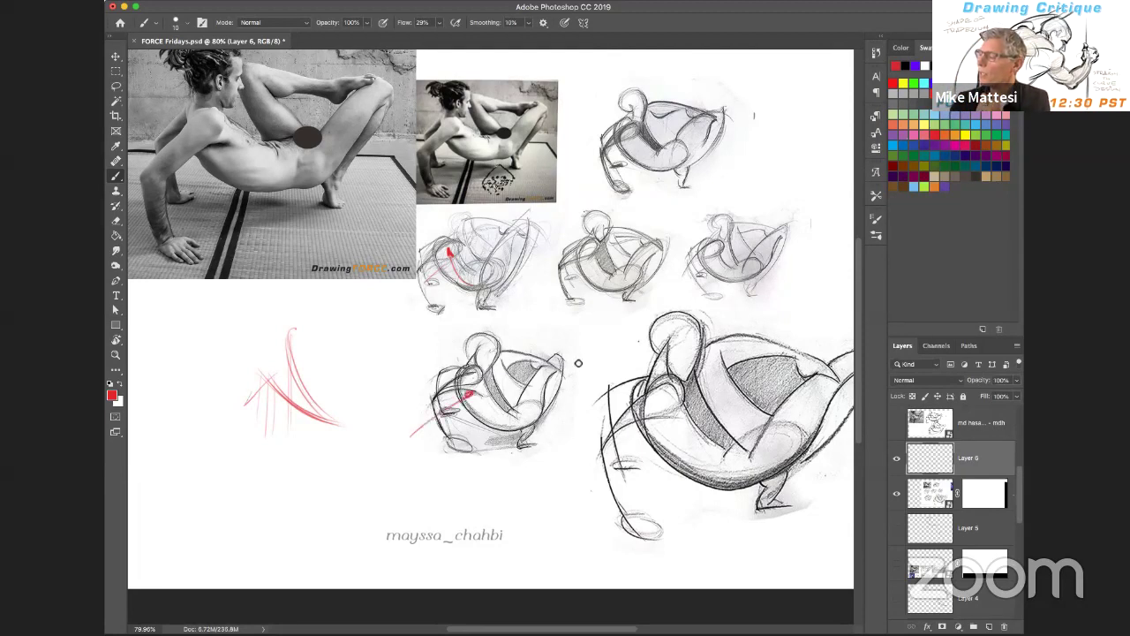
left_click_drag(574, 360, 506, 377)
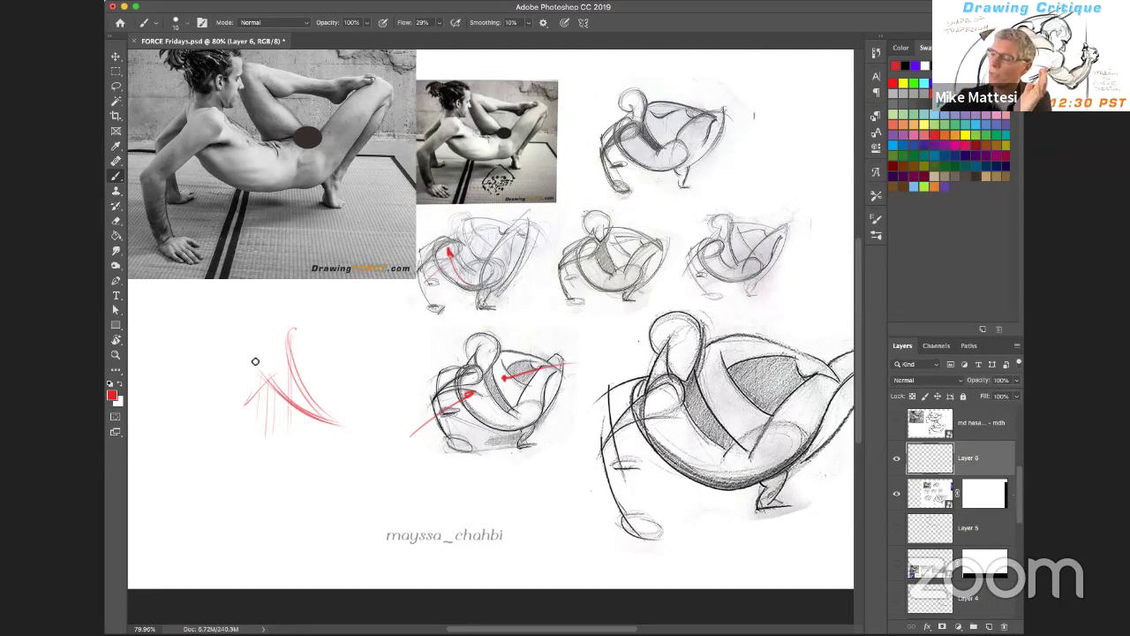
Reinforce the red study's lower torso curve and add a rounded hip, a thick hooked upper curve with an arrow, and vertical hatching
mouse_move(255, 361)
left_mouse_down()
mouse_move(340, 426)
mouse_move(343, 417)
left_mouse_up()
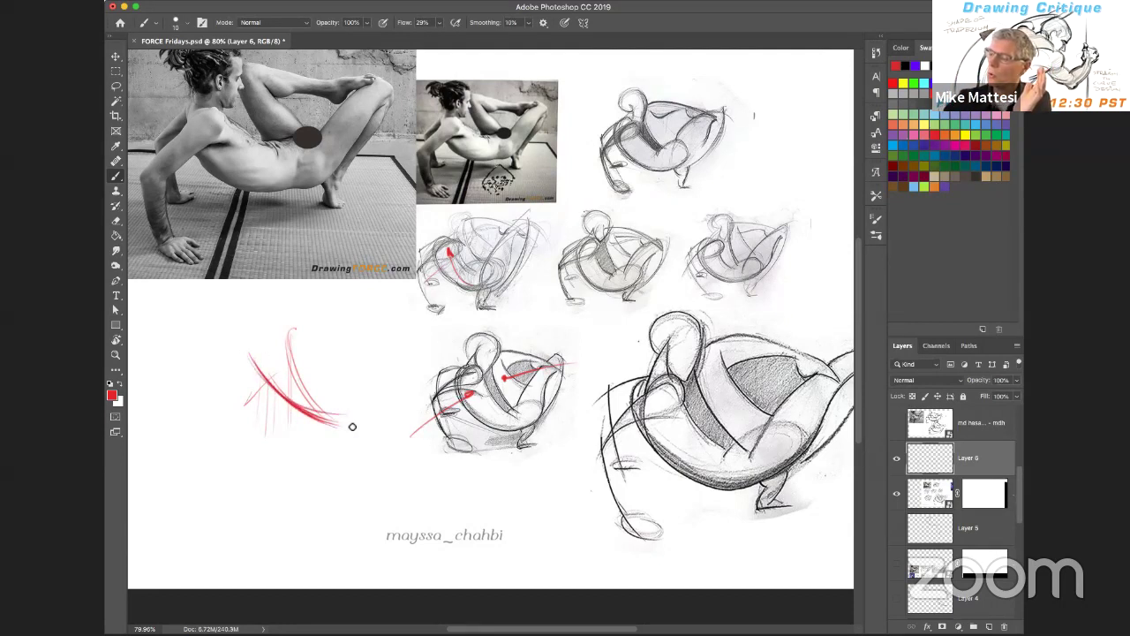
mouse_move(338, 339)
left_mouse_down()
mouse_move(361, 414)
mouse_move(390, 390)
mouse_move(318, 314)
mouse_move(319, 342)
mouse_move(359, 364)
left_mouse_up()
mouse_move(309, 320)
left_mouse_down()
mouse_move(357, 363)
mouse_move(351, 320)
mouse_move(320, 389)
mouse_move(339, 362)
left_mouse_up()
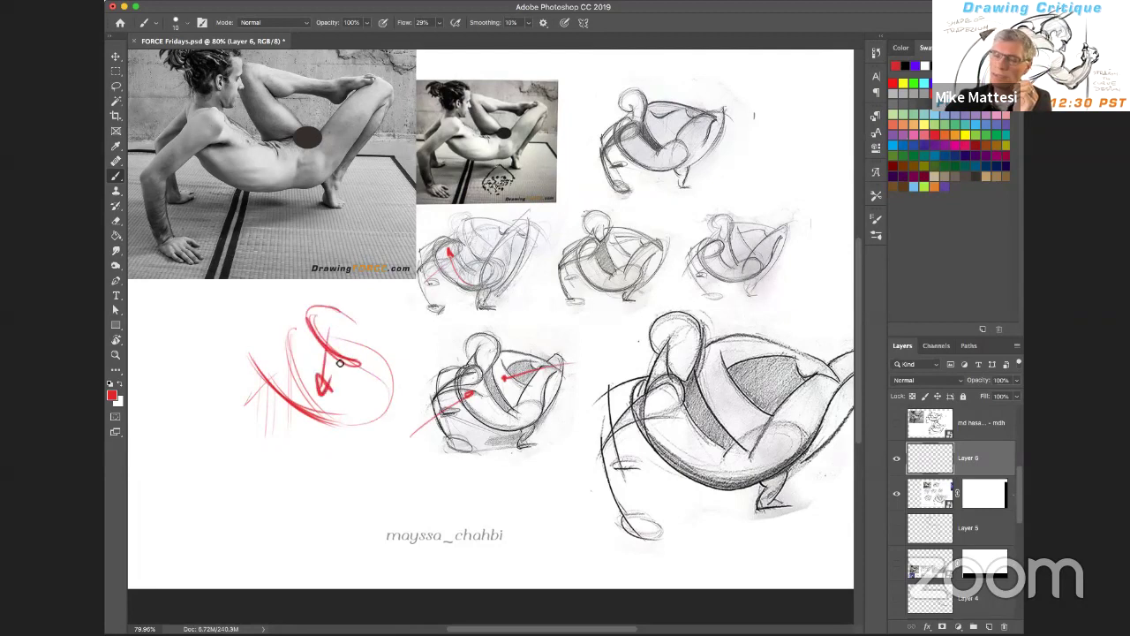
mouse_move(316, 327)
left_mouse_down()
mouse_move(378, 374)
mouse_move(312, 372)
mouse_move(332, 388)
left_mouse_up()
left_click_drag(343, 360, 347, 397)
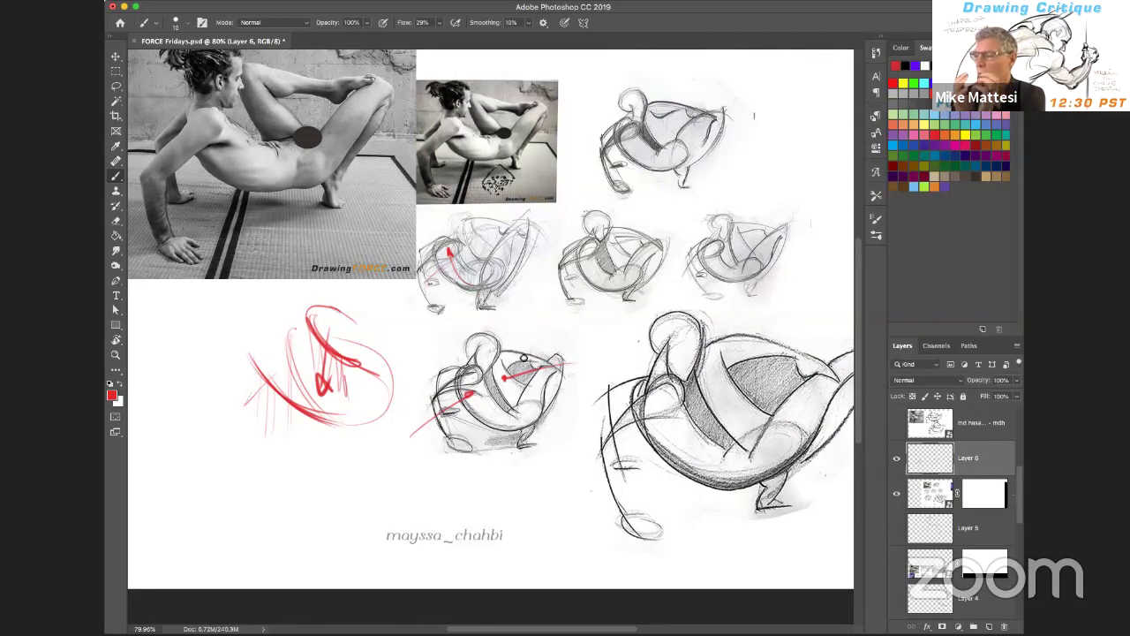
Hide the six sketches and their red markup, and show the next student's page with figures 1 and 2
left_click(896, 494)
left_click(897, 458)
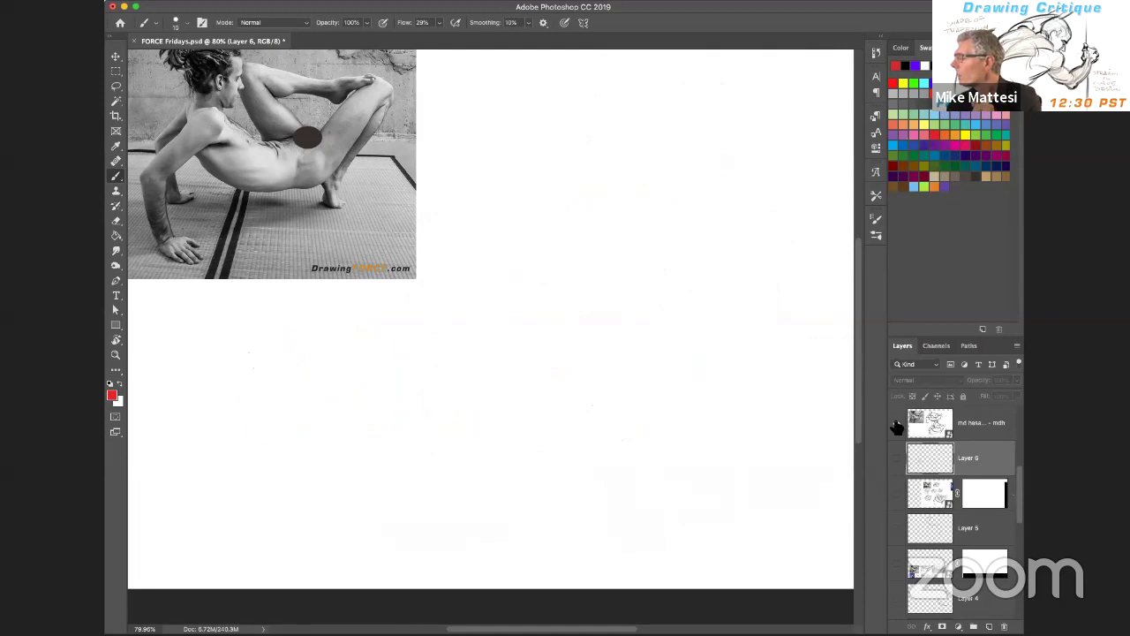
left_click(897, 424)
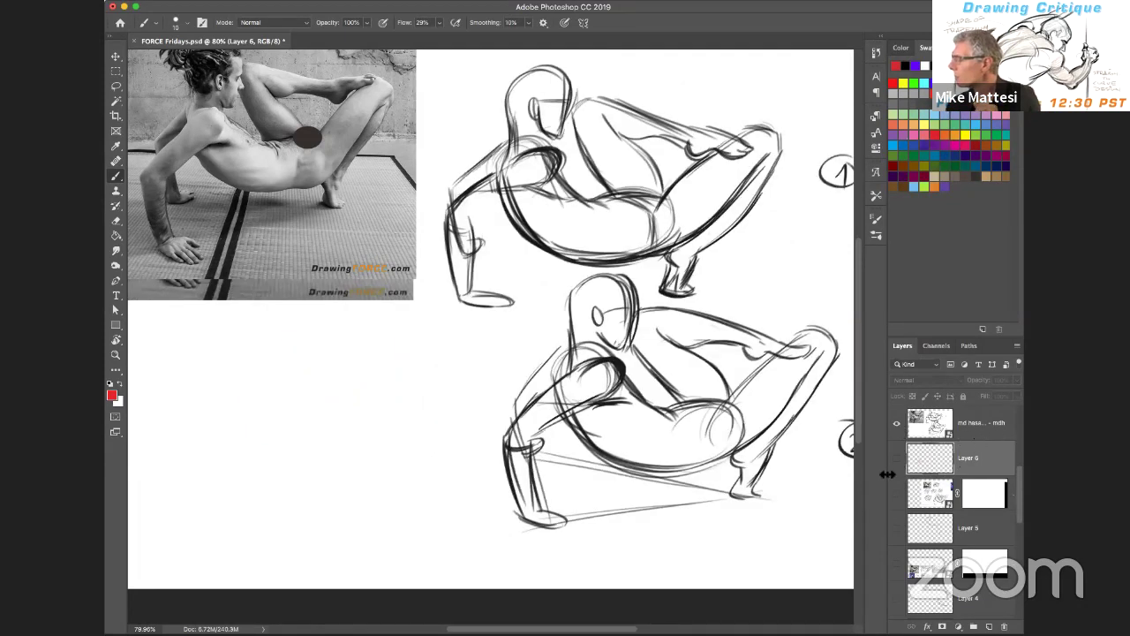
left_click_drag(886, 475, 919, 477)
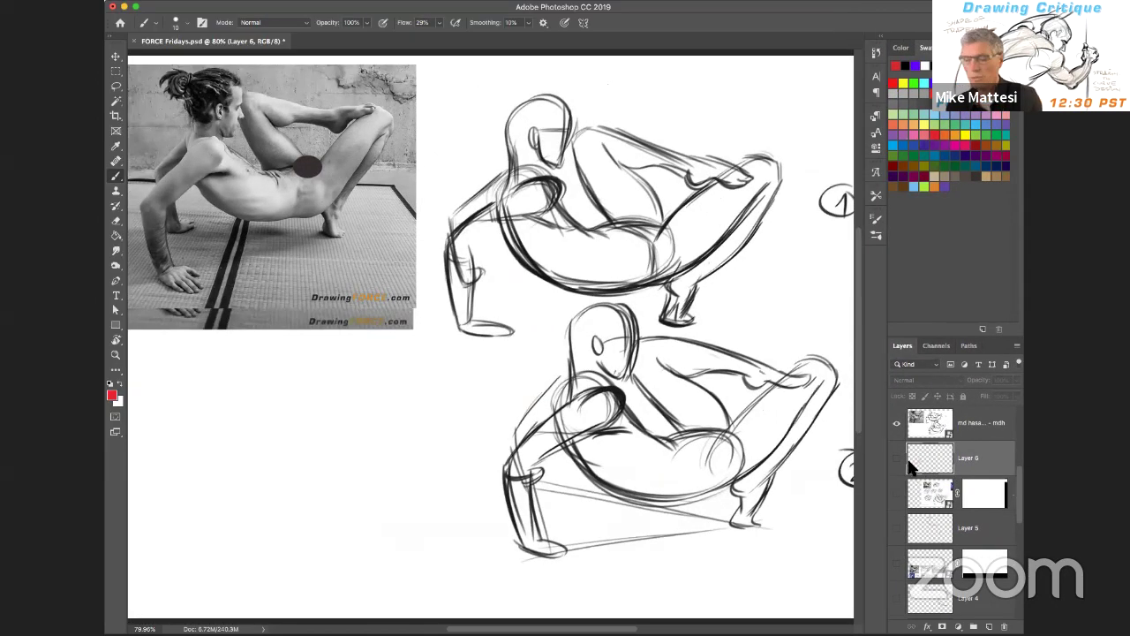
mouse_move(709, 462)
left_mouse_down()
mouse_move(621, 471)
mouse_move(639, 468)
left_mouse_up()
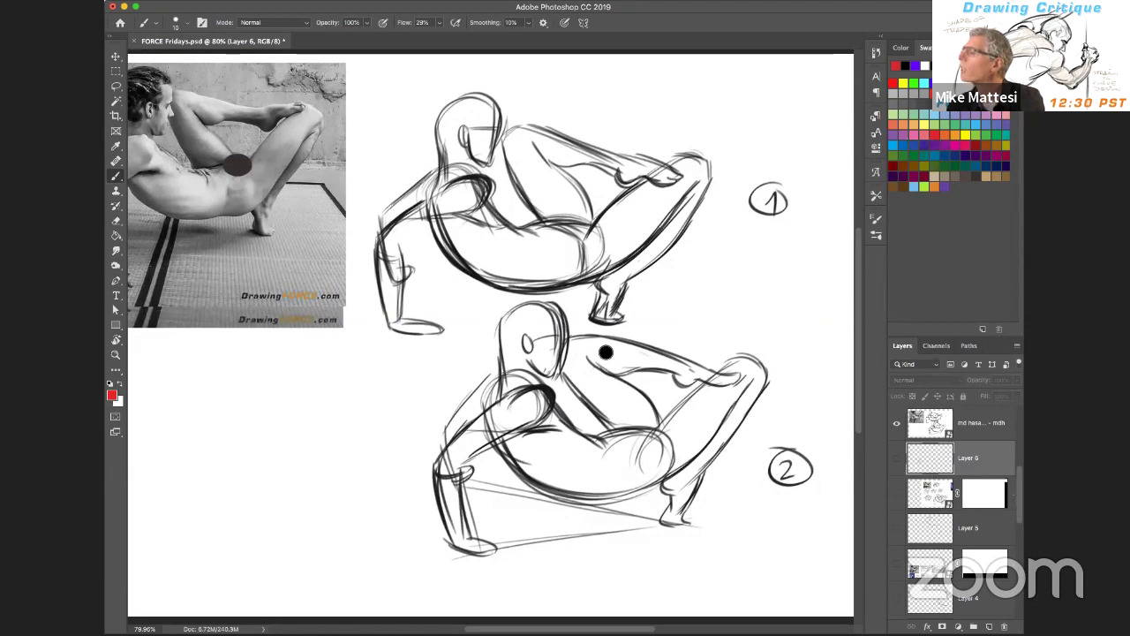
left_click_drag(690, 437, 741, 423)
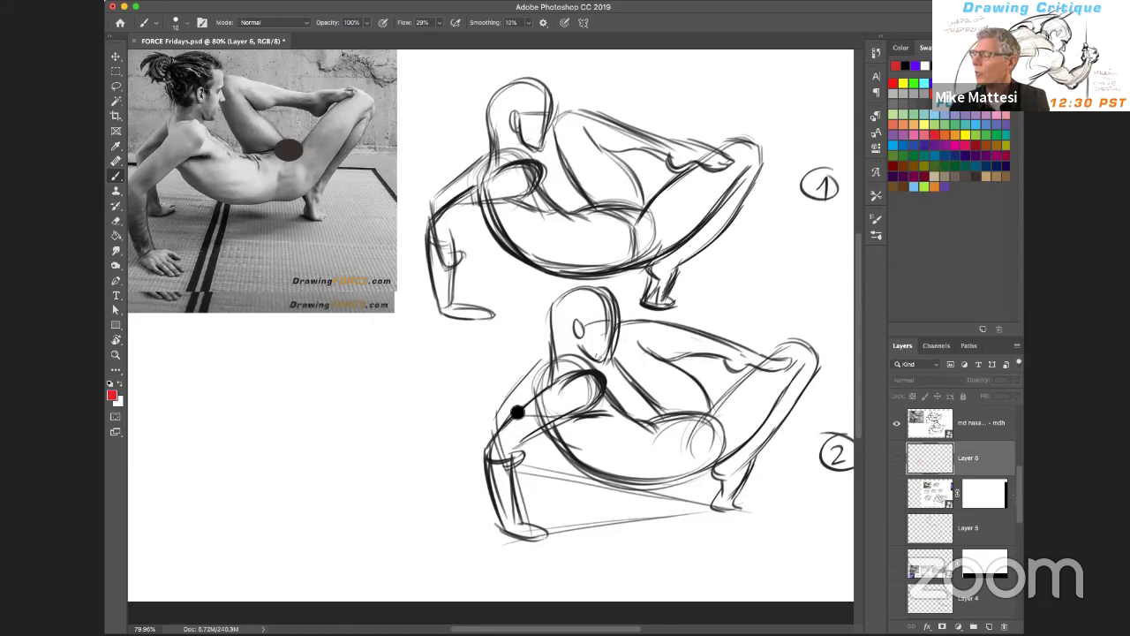
Add a new layer directly above the page with figures 1 and 2
left_click(876, 234)
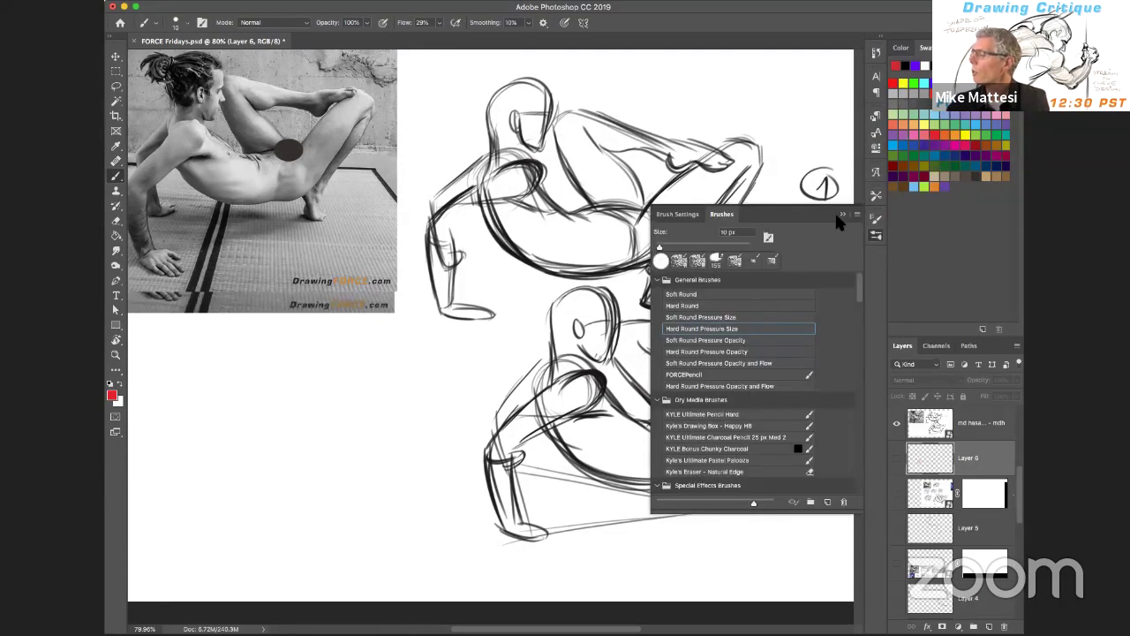
left_click(971, 426)
left_click(989, 626)
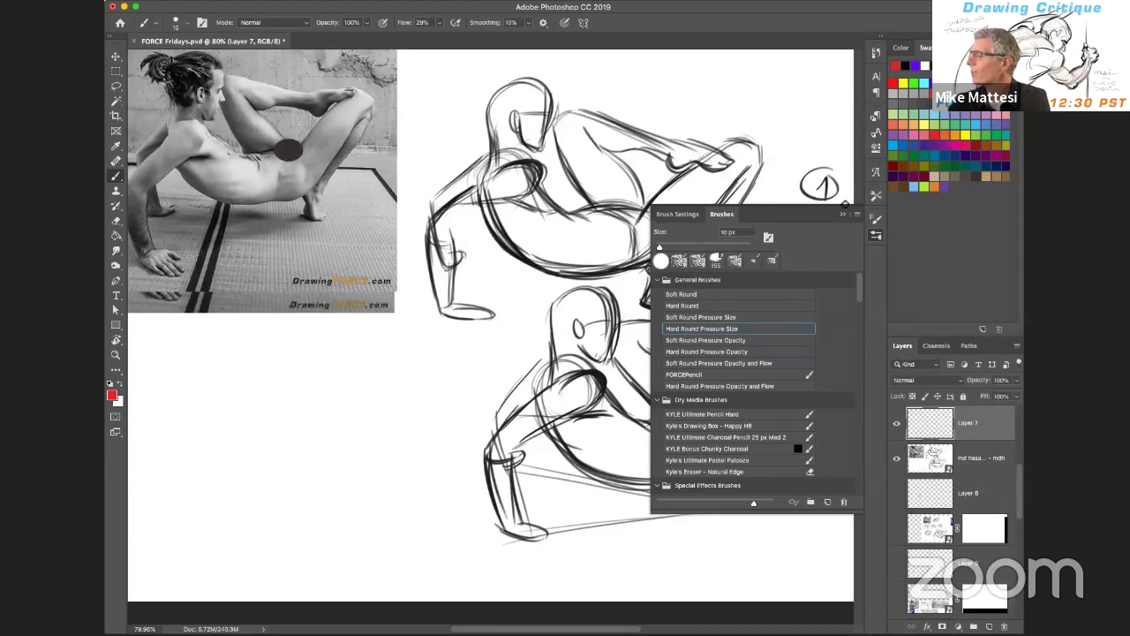
left_click(843, 214)
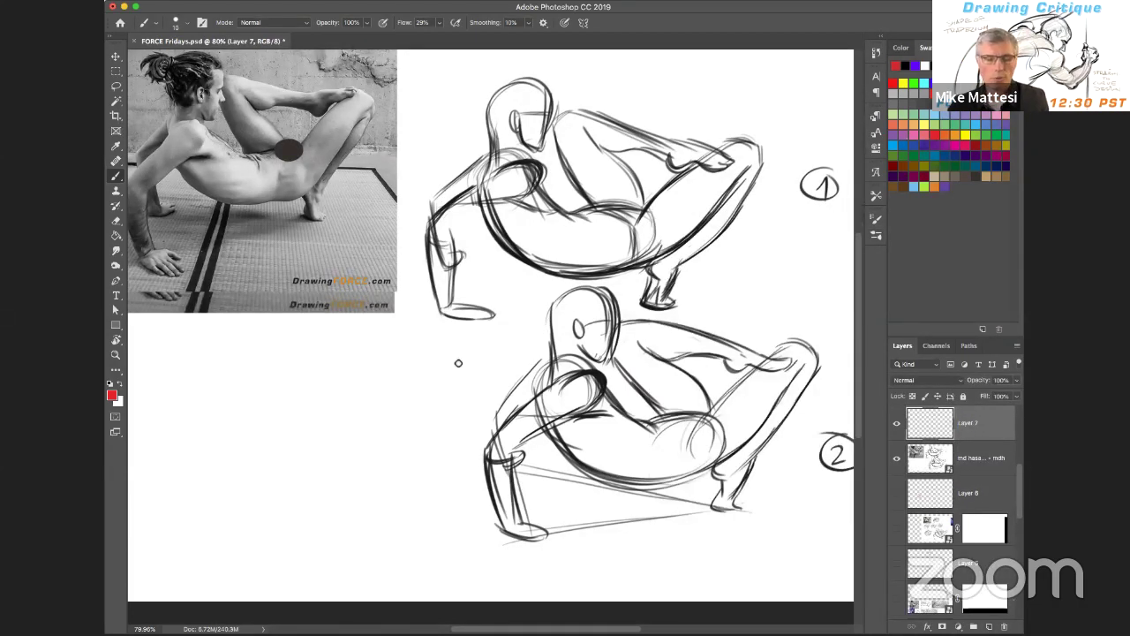
Paint a soft red C-shaped curve in the empty area below the photo, using an enlarged brush at 20% opacity
key("2")
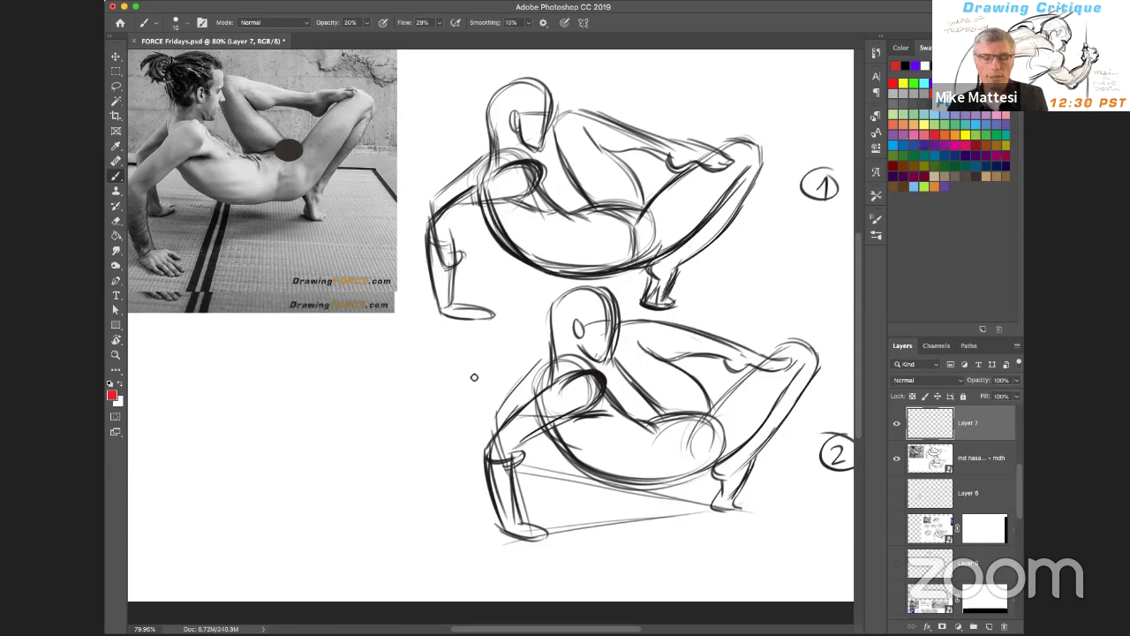
left_click_drag(474, 377, 502, 377)
left_click_drag(381, 399, 385, 460)
mouse_move(445, 355)
left_mouse_down()
mouse_move(380, 405)
mouse_move(389, 469)
left_mouse_up()
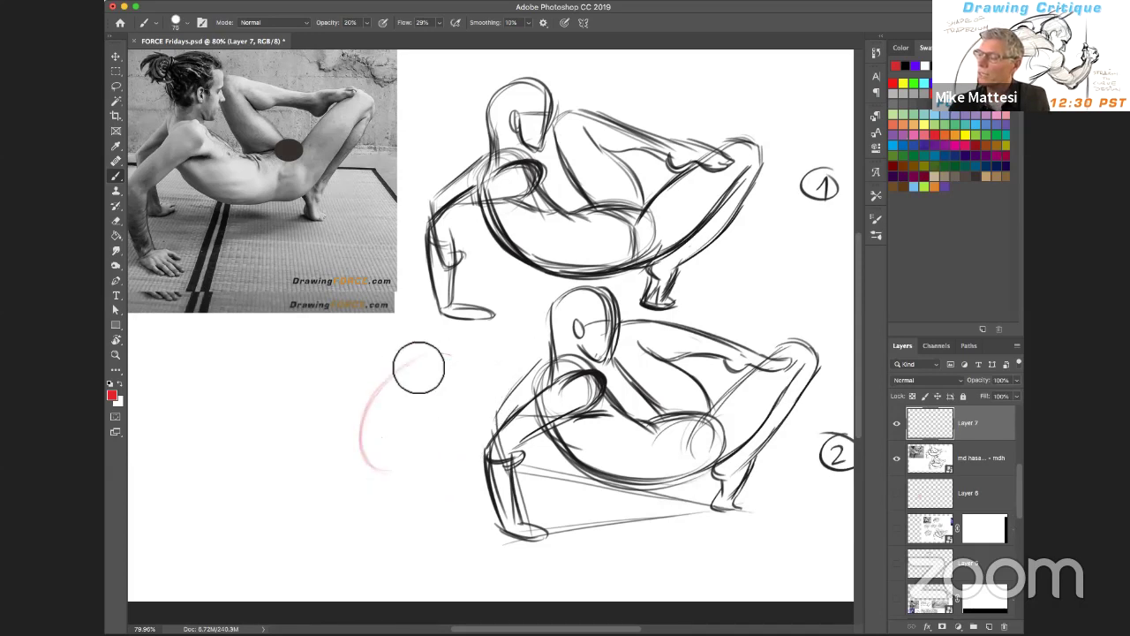
left_click_drag(419, 368, 397, 488)
left_click_drag(409, 386, 395, 488)
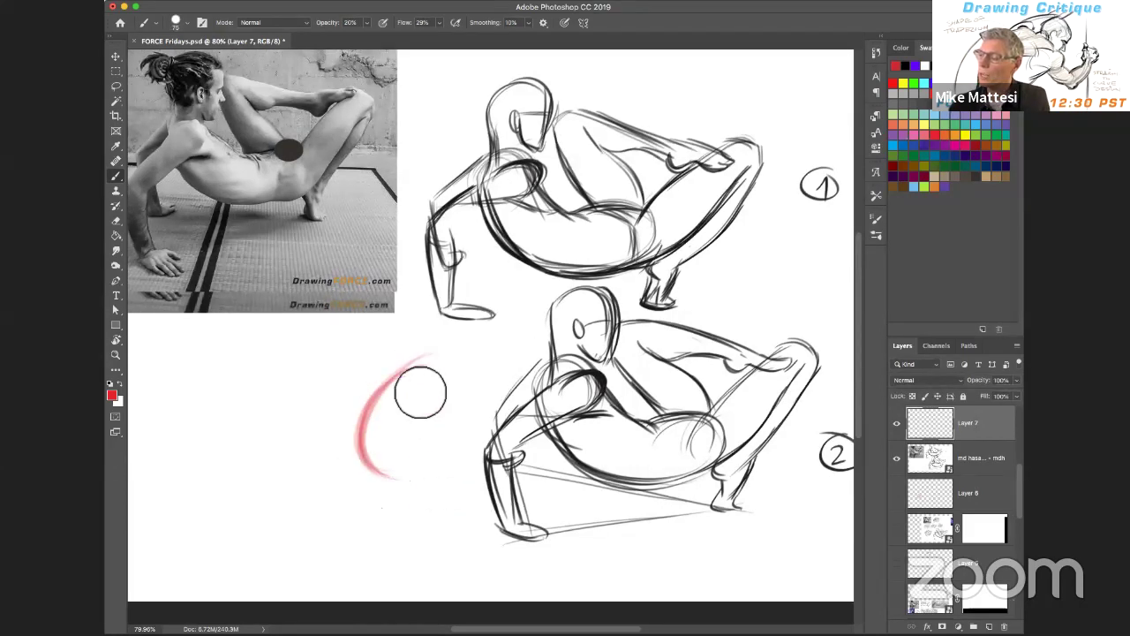
left_click_drag(423, 362, 401, 483)
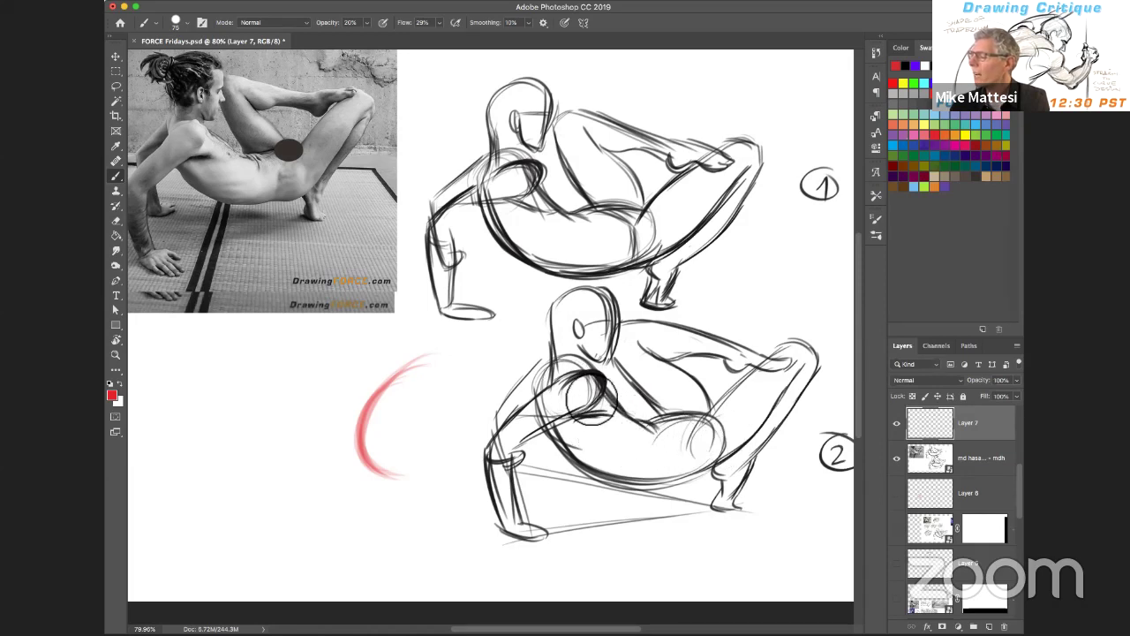
Paint faint red diagonal strokes across figure 2's chest and raised leg, and reduce the brush size
left_click_drag(572, 393, 616, 413)
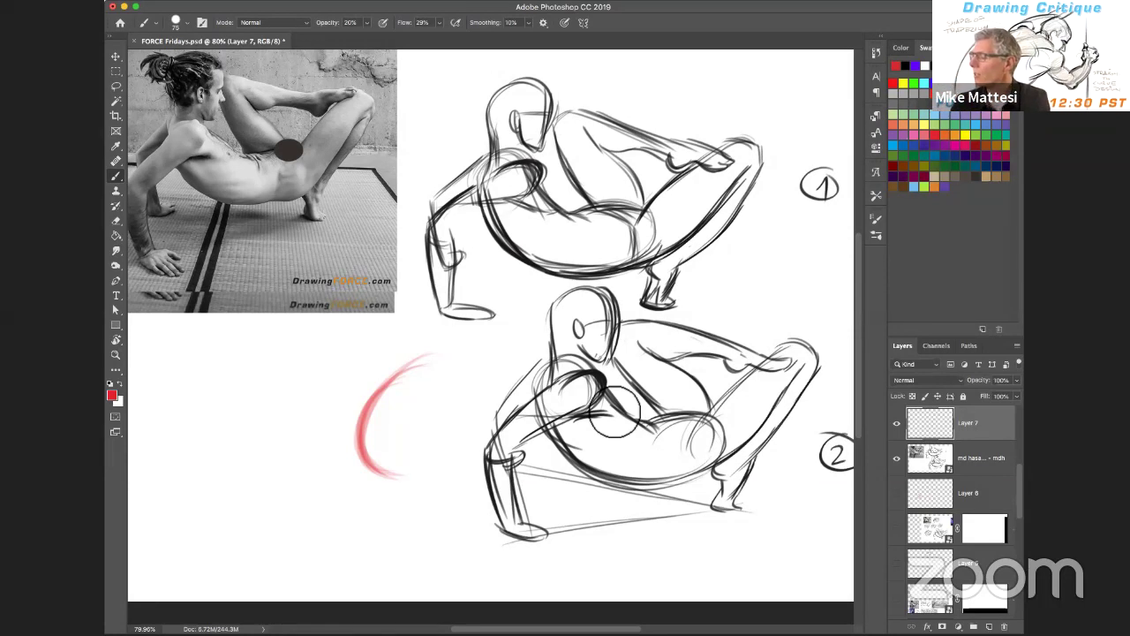
mouse_move(616, 413)
left_mouse_down()
mouse_move(705, 374)
mouse_move(663, 408)
mouse_move(682, 386)
left_mouse_up()
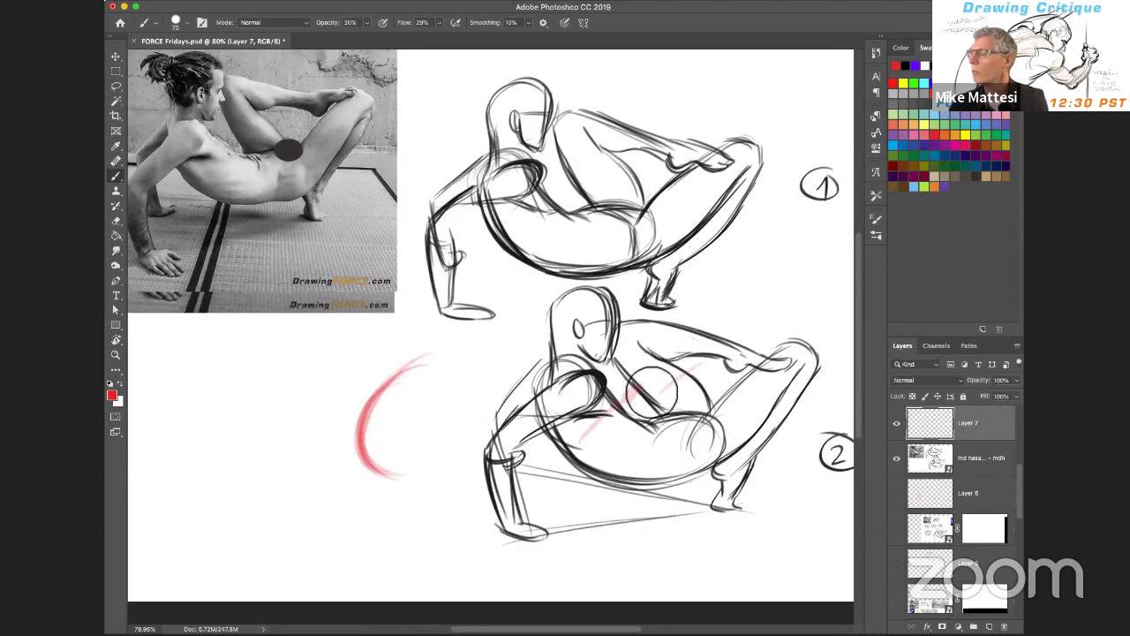
key("bracketleft")
key("bracketleft")
key("bracketleft")
key("bracketleft")
key("bracketleft")
key("bracketleft")
key("bracketleft")
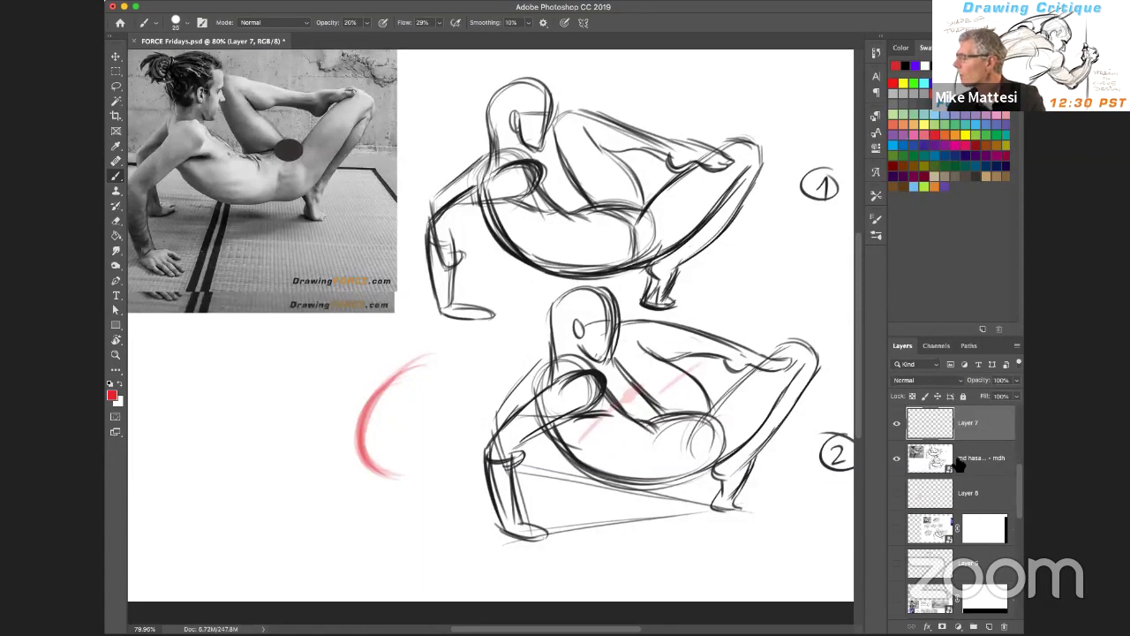
Hide the page with figures 1 and 2 and its red markup, and show the next student's shaded pencil figure
scroll(1015, 477, "up", 3)
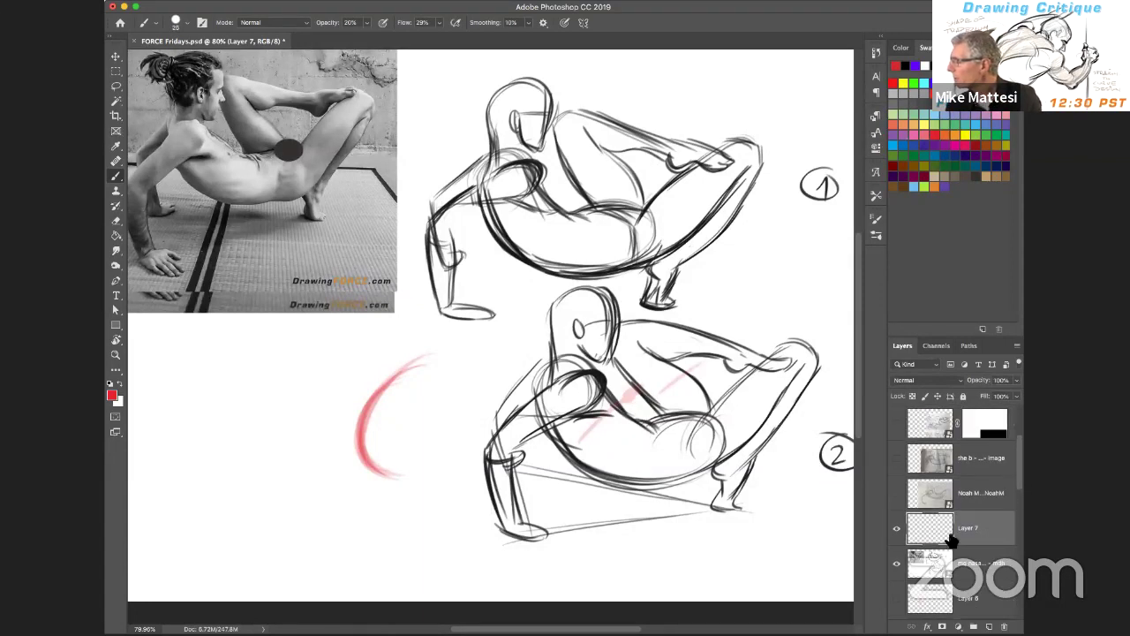
left_click(896, 562)
left_click(897, 528)
left_click(897, 492)
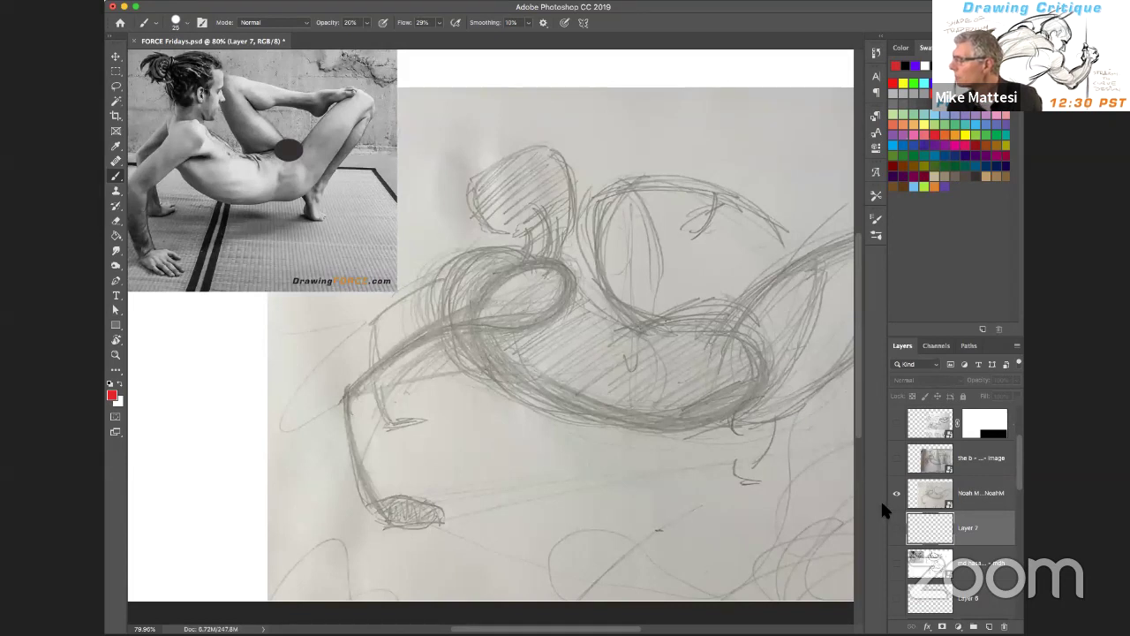
left_click_drag(613, 454, 542, 454)
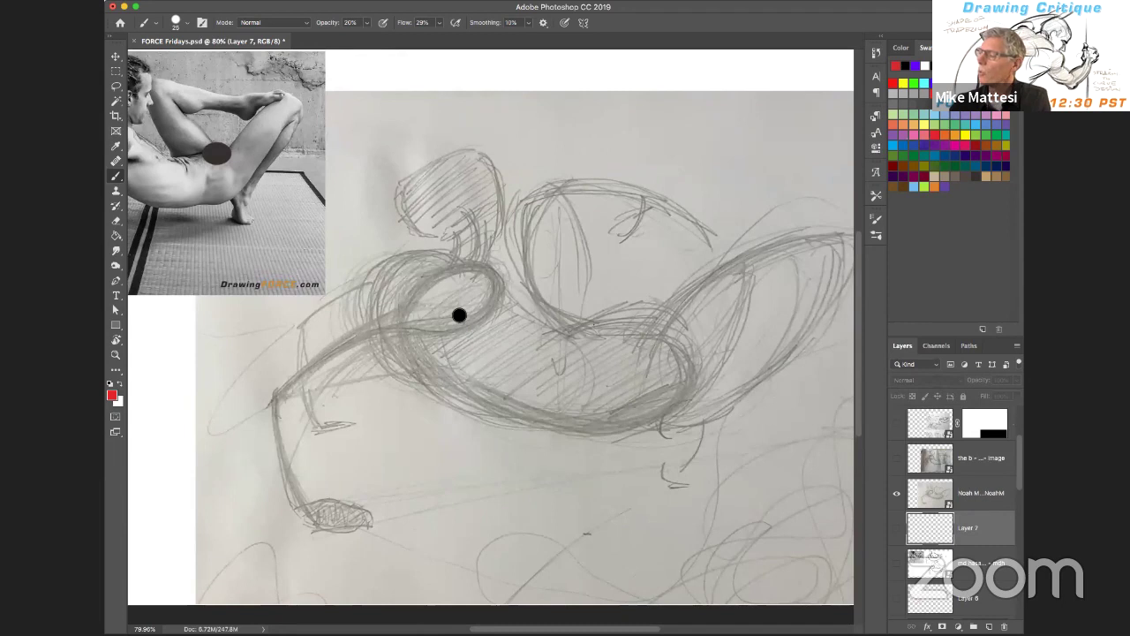
left_click_drag(477, 366, 583, 350)
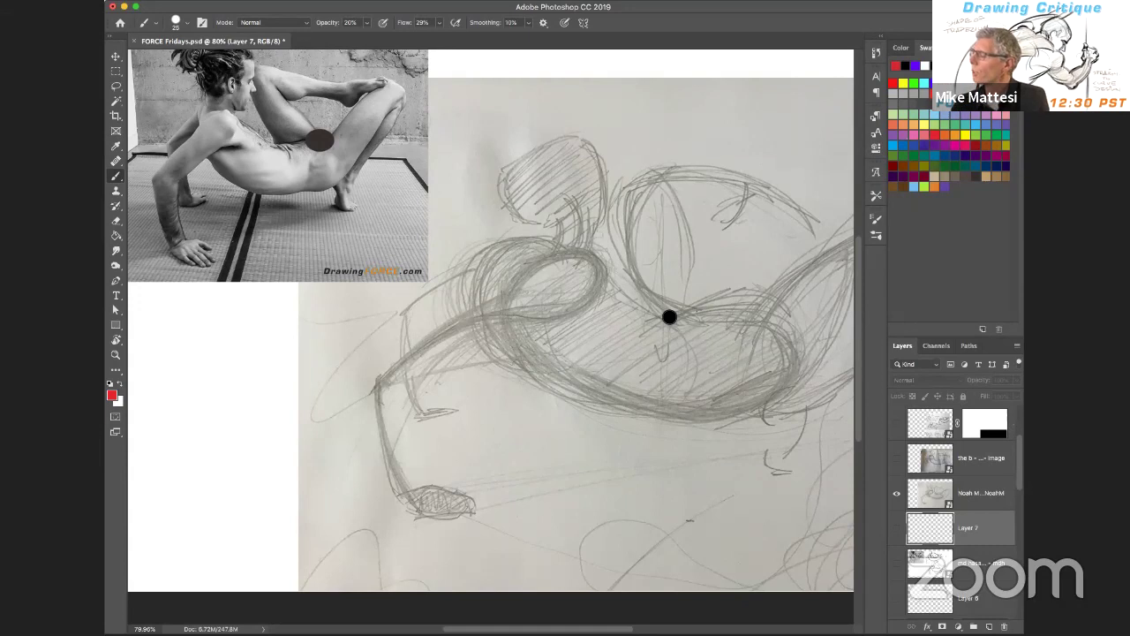
Add a new layer above the shaded pencil figure and set up a black brush at size 37 and 90% opacity
left_click(992, 491)
left_click(988, 626)
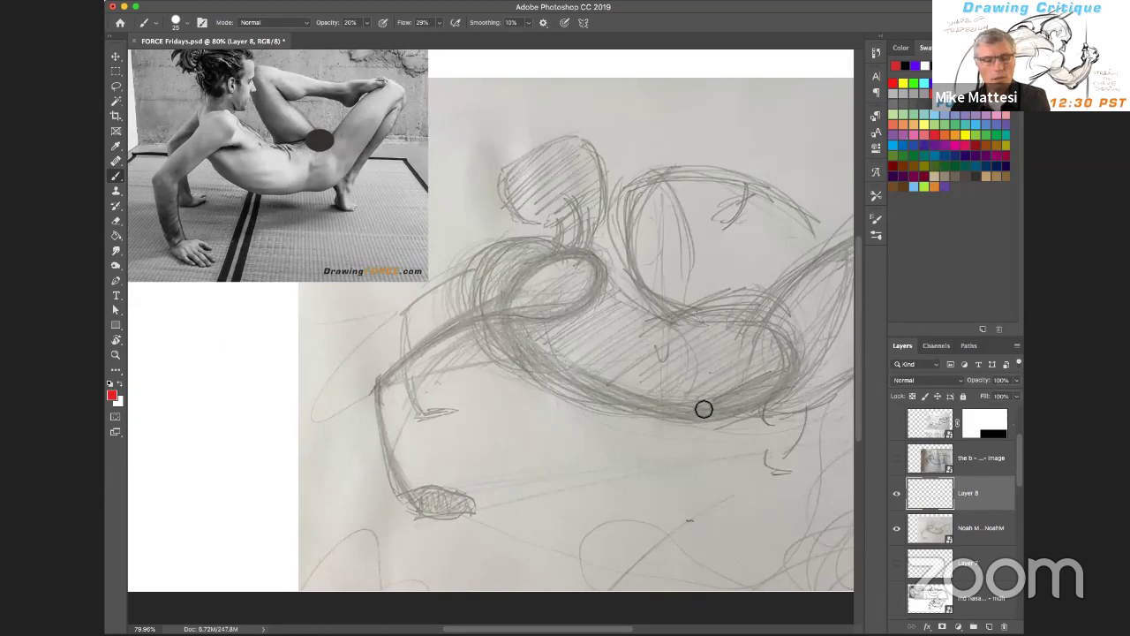
key("d")
left_click_drag(658, 430, 666, 429)
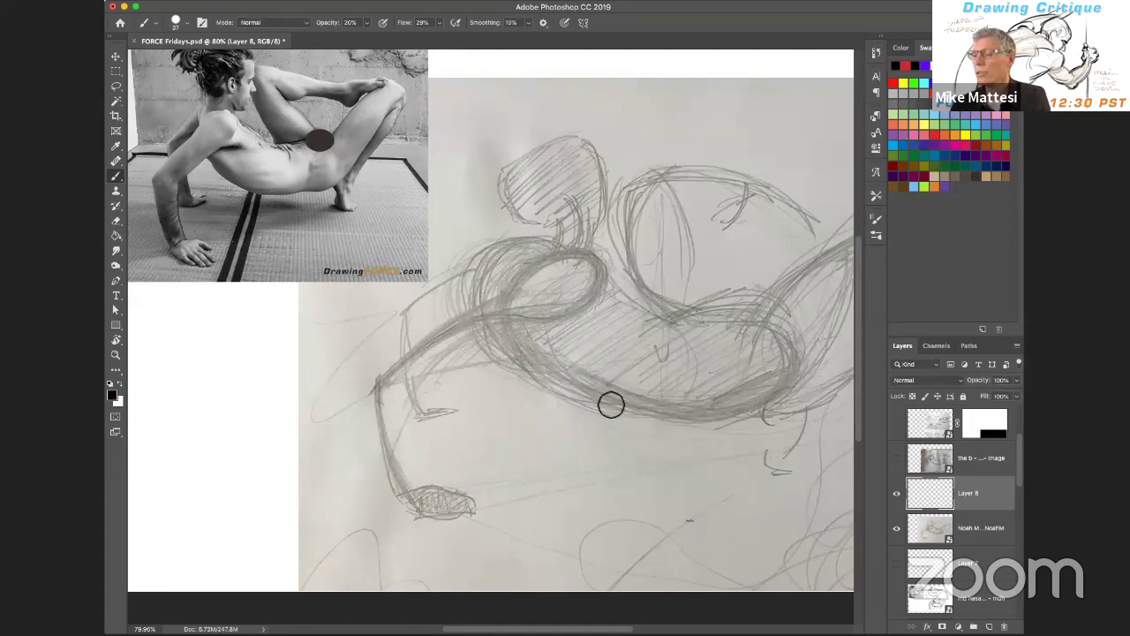
key("9")
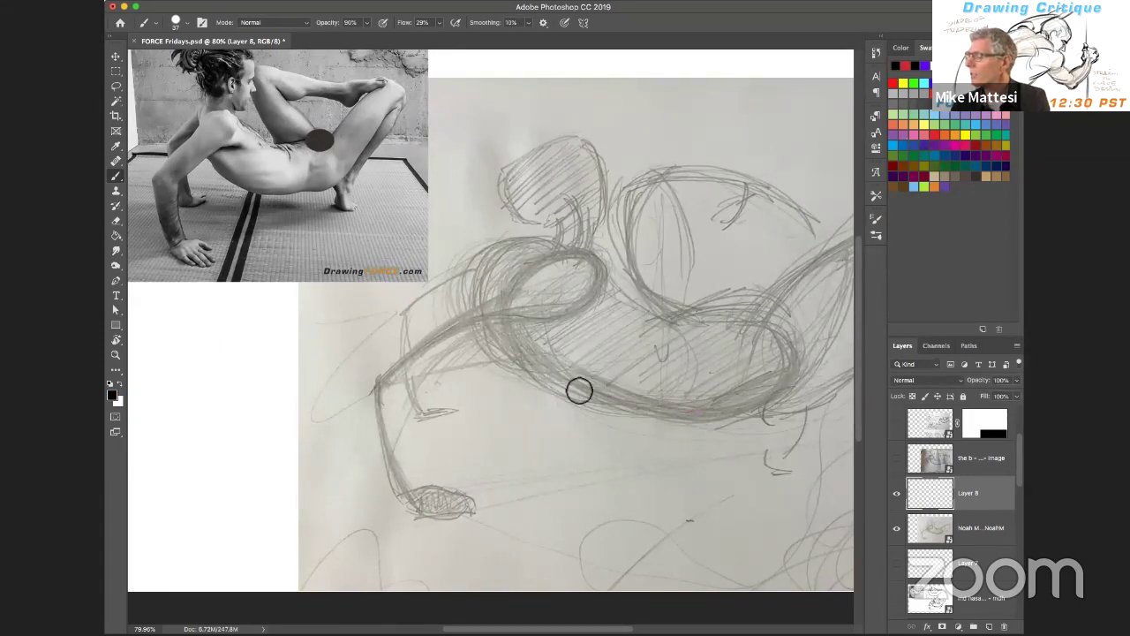
Paint black force lines over the lower torso curve, the shoulder loop and the arm to the elbow, with a downward arrow through the belly
mouse_move(579, 390)
left_mouse_down()
mouse_move(671, 412)
mouse_move(564, 384)
mouse_move(721, 417)
mouse_move(586, 395)
mouse_move(713, 419)
mouse_move(614, 406)
left_mouse_up()
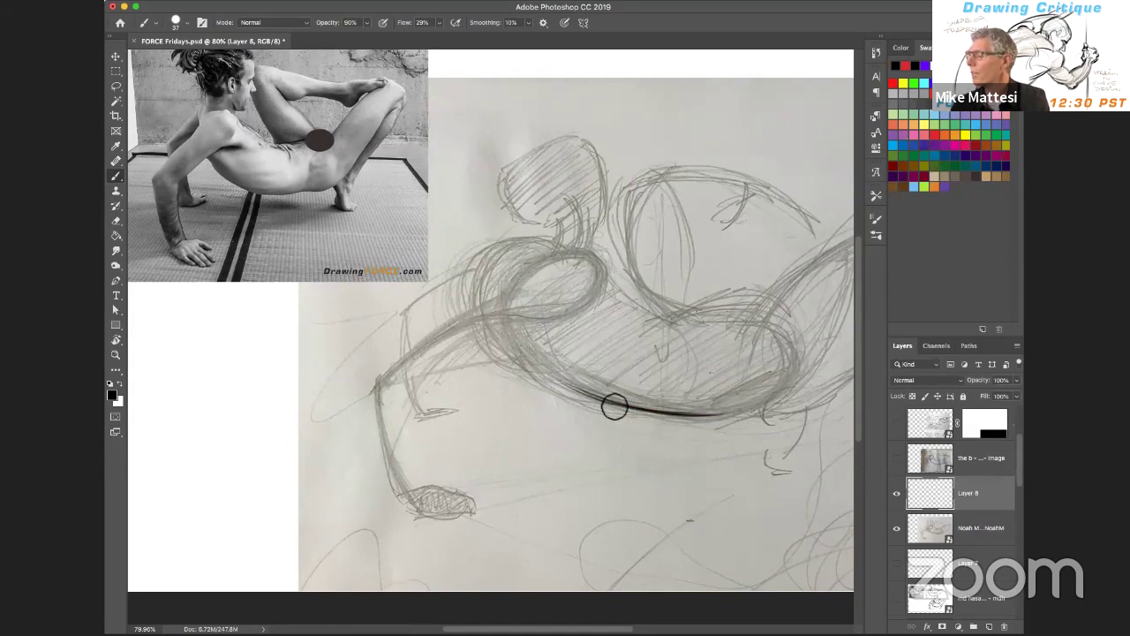
left_click_drag(650, 360, 654, 438)
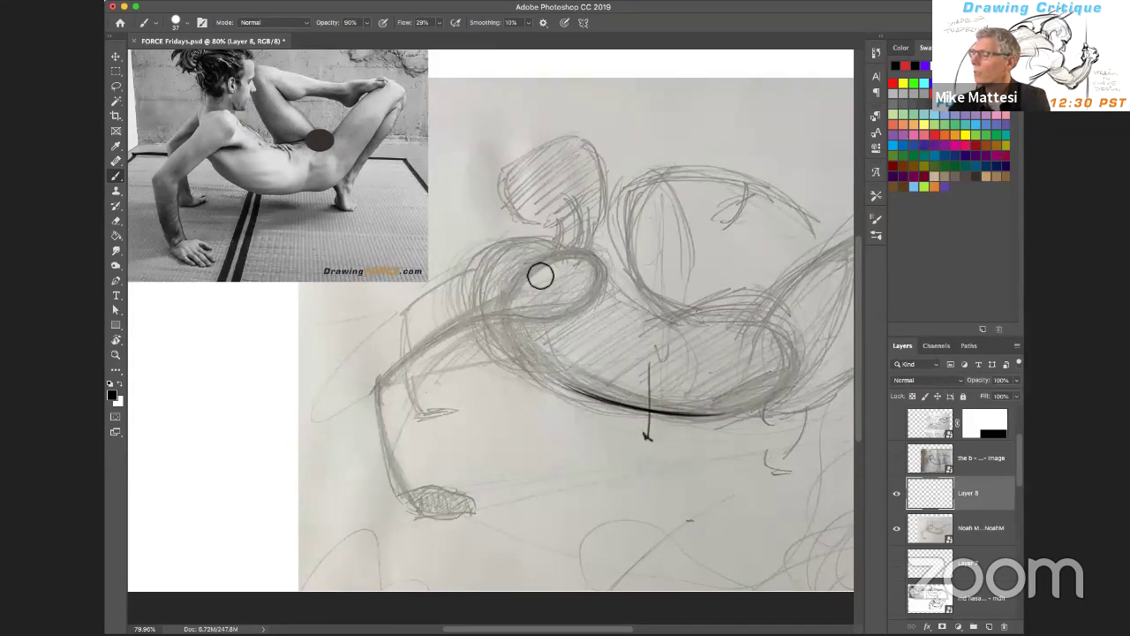
mouse_move(528, 263)
left_mouse_down()
mouse_move(583, 310)
mouse_move(540, 266)
mouse_move(566, 316)
mouse_move(541, 270)
mouse_move(600, 292)
mouse_move(592, 273)
mouse_move(614, 257)
left_mouse_up()
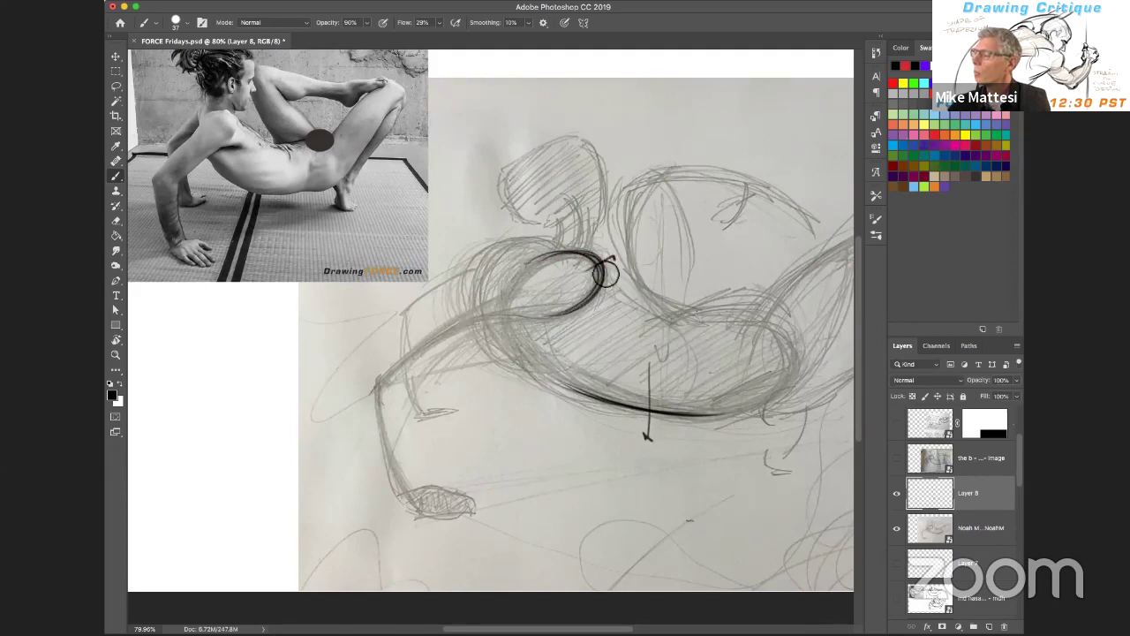
left_click_drag(499, 305, 380, 388)
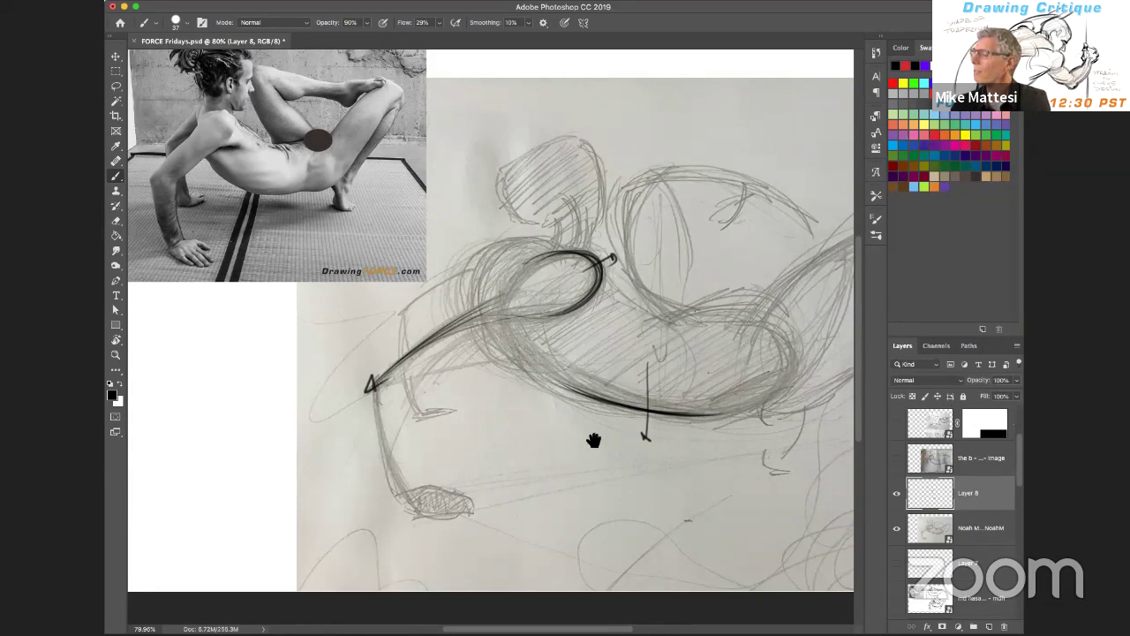
Hide the shaded pencil figure and its black markup, and show the next drawing photographed on creased paper with the whole canvas in view
scroll(593, 442, "right", 5)
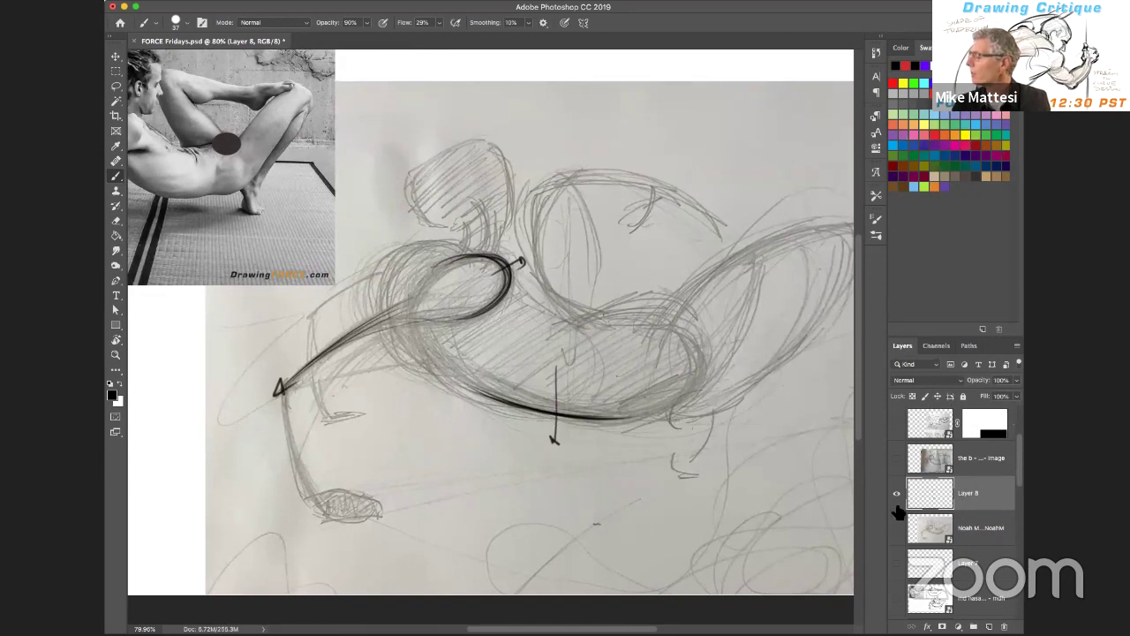
left_click_drag(897, 523, 896, 457)
left_click(979, 456)
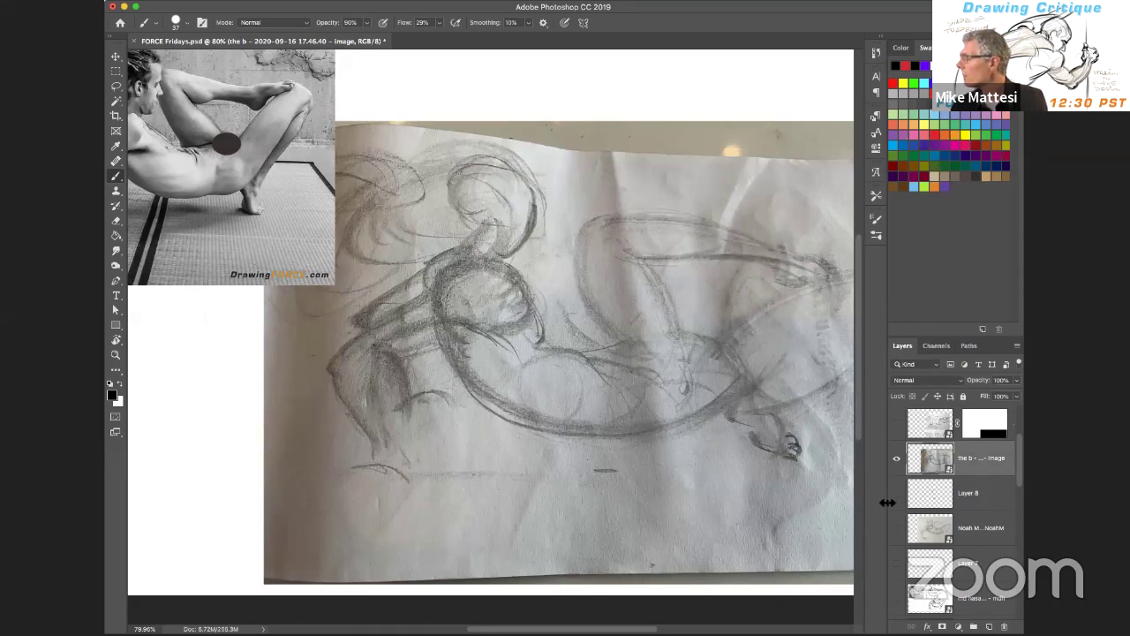
left_click_drag(886, 502, 952, 506)
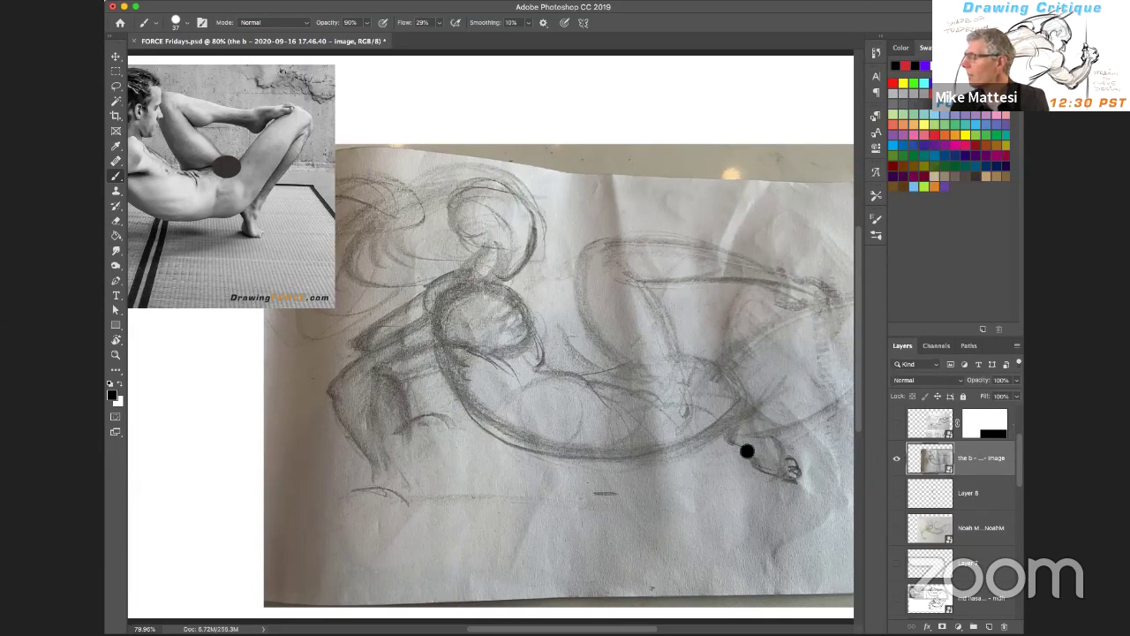
left_click_drag(642, 439, 705, 434)
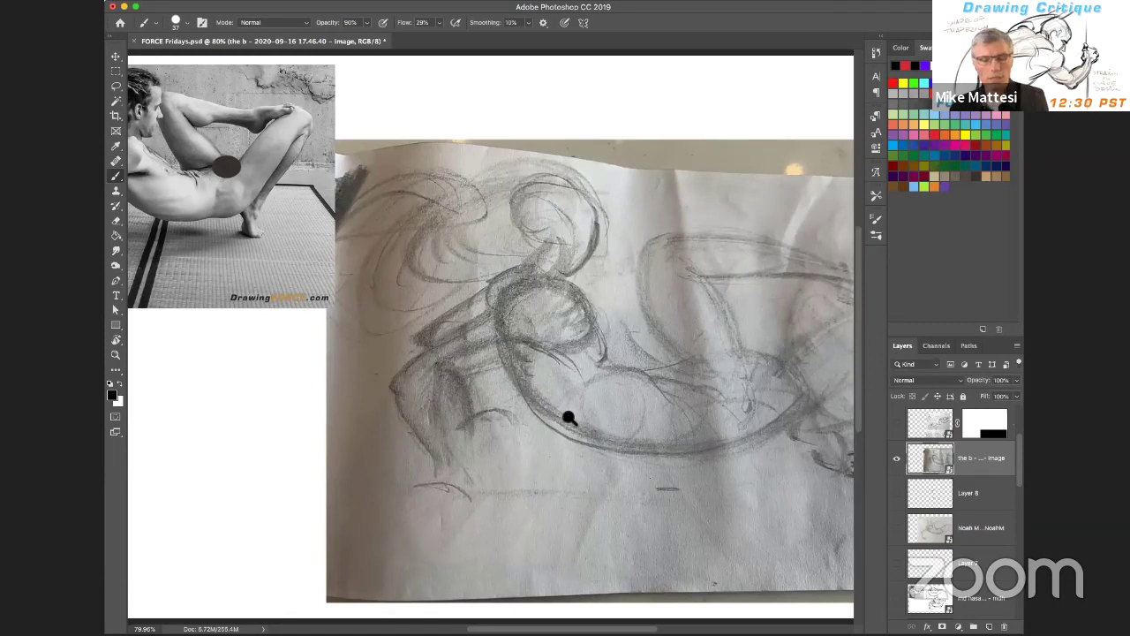
key("z")
mouse_move(570, 417)
left_mouse_down()
mouse_move(548, 421)
mouse_move(362, 348)
left_mouse_up()
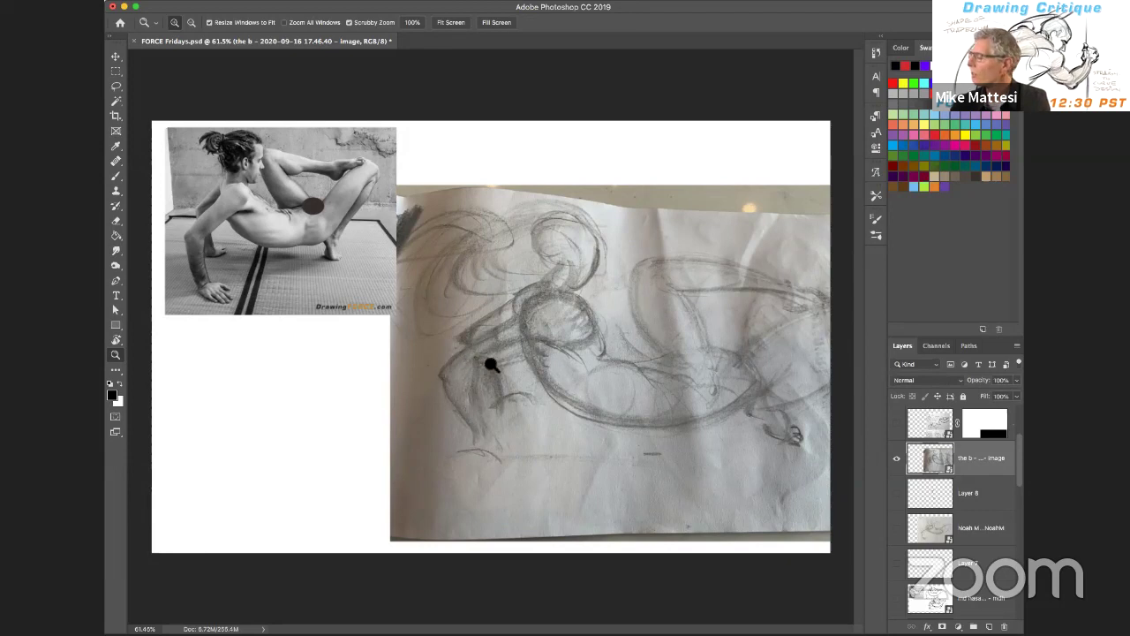
Add a new layer above the photographed drawing and choose dark grey for the Brush tool
left_click(989, 626)
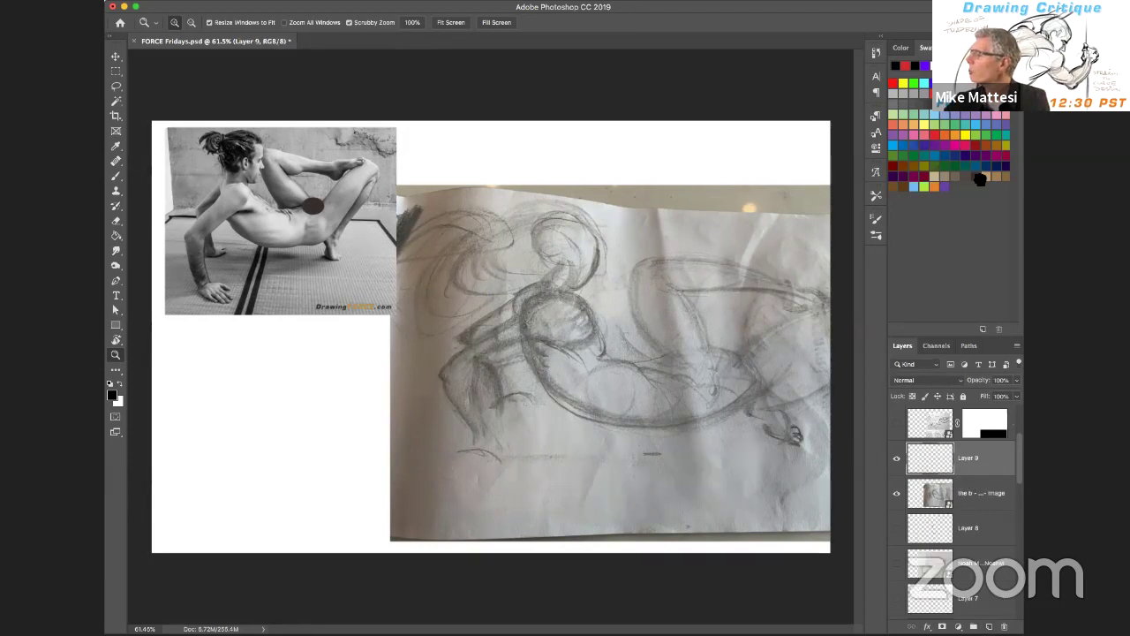
left_click(979, 179)
key("b")
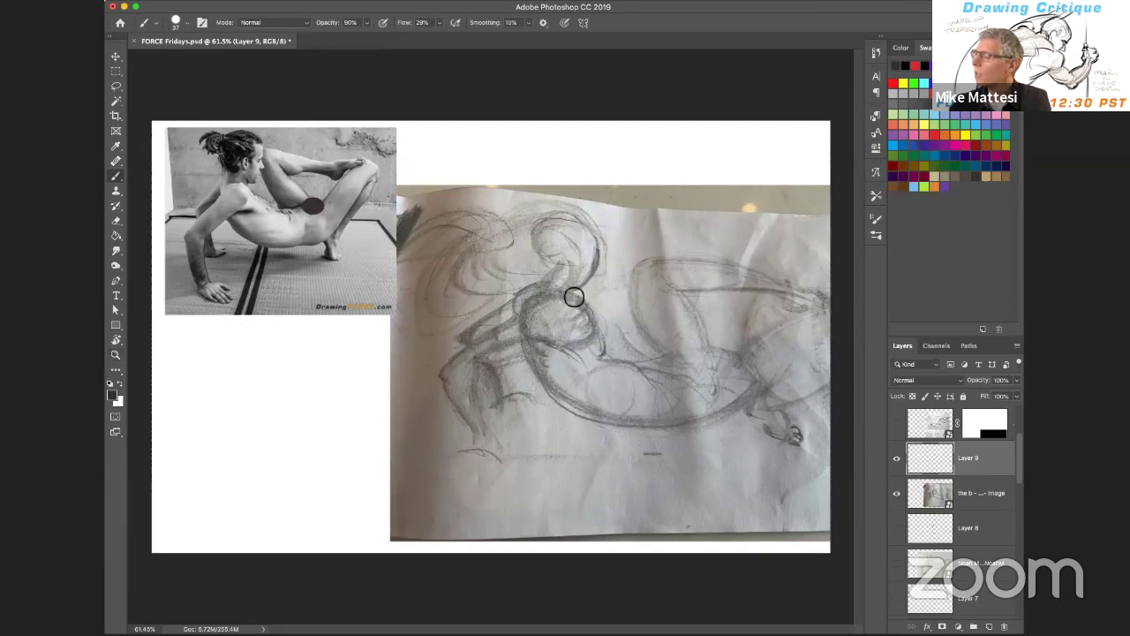
Paint dark grey force lines correcting the photographed drawing's torso, shoulder and arm, head, thighs and hip
mouse_move(553, 300)
left_mouse_down()
mouse_move(574, 311)
mouse_move(518, 327)
mouse_move(421, 383)
mouse_move(456, 323)
mouse_move(438, 346)
mouse_move(452, 392)
mouse_move(440, 357)
mouse_move(445, 348)
mouse_move(467, 384)
mouse_move(480, 447)
mouse_move(495, 441)
mouse_move(489, 457)
mouse_move(525, 353)
mouse_move(533, 380)
mouse_move(619, 431)
mouse_move(563, 403)
mouse_move(649, 406)
left_mouse_up()
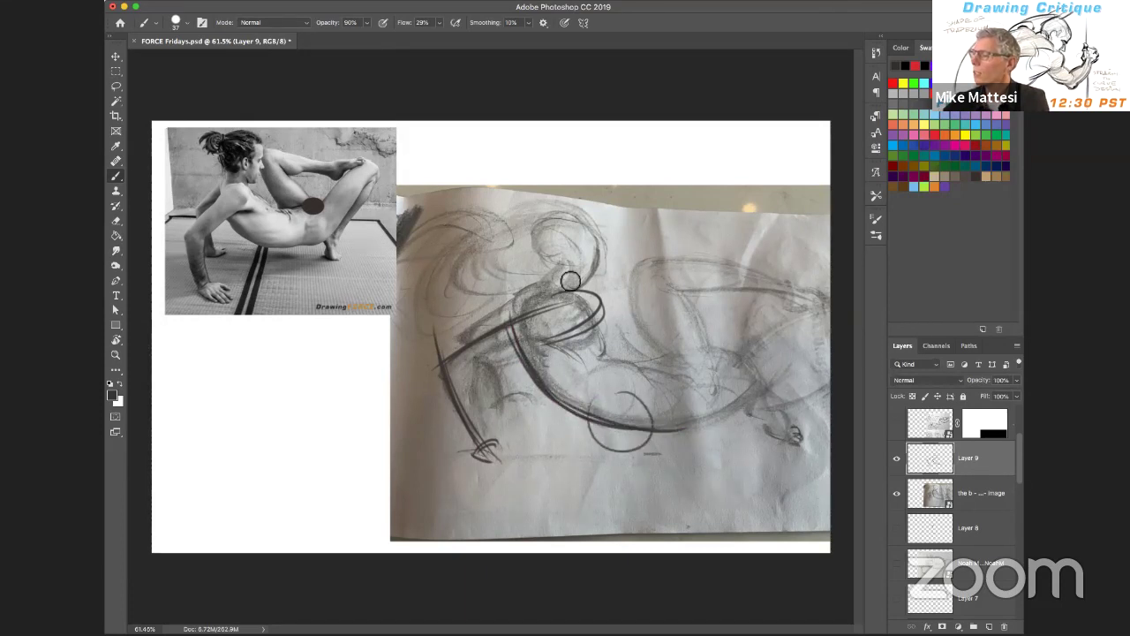
mouse_move(503, 337)
left_mouse_down()
mouse_move(585, 235)
mouse_move(610, 290)
mouse_move(633, 255)
mouse_move(622, 315)
left_mouse_up()
left_click_drag(654, 260, 709, 357)
left_click_drag(668, 297, 706, 362)
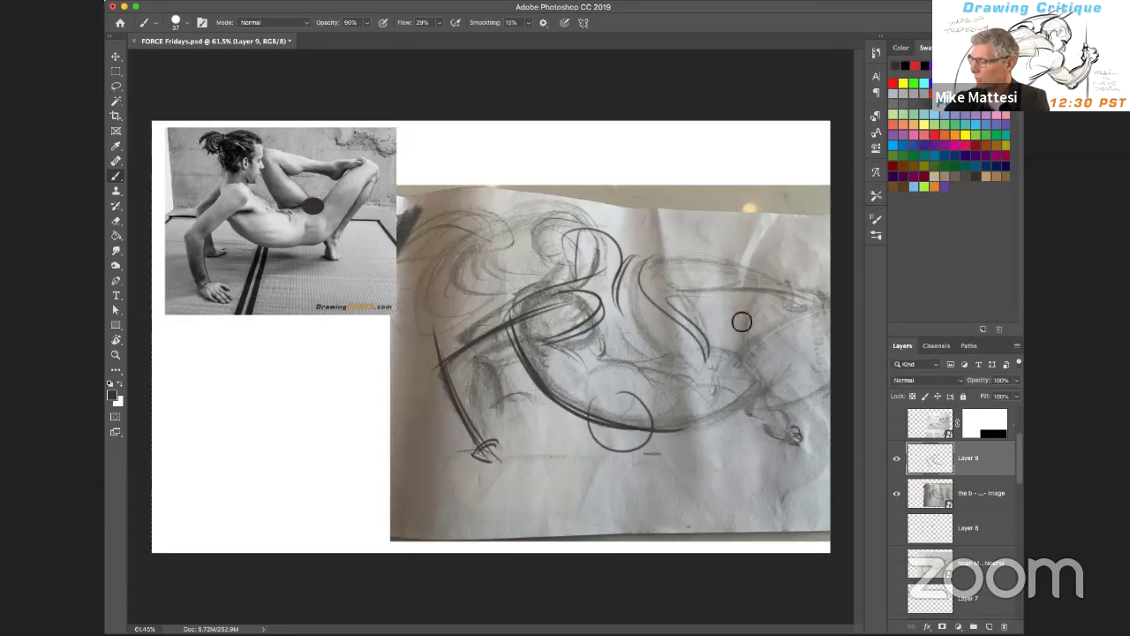
left_click_drag(662, 425, 828, 313)
left_click_drag(811, 381, 738, 417)
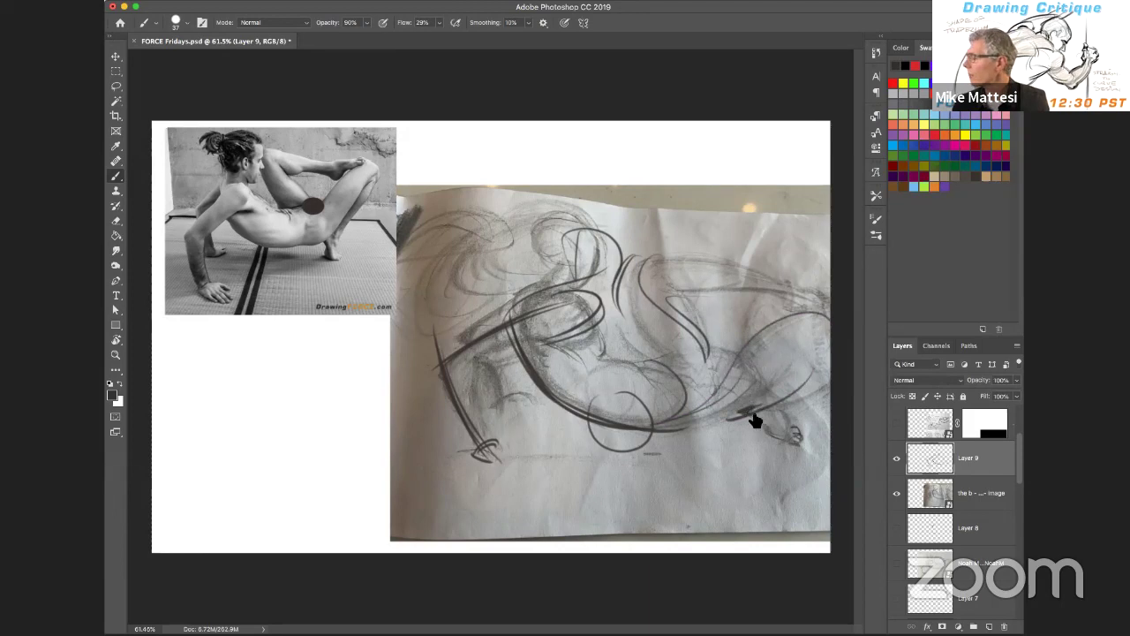
Hide the photographed drawing and its grey markup, and show the next student's page with three figures
left_click(896, 493)
left_click(897, 458)
left_click(897, 423)
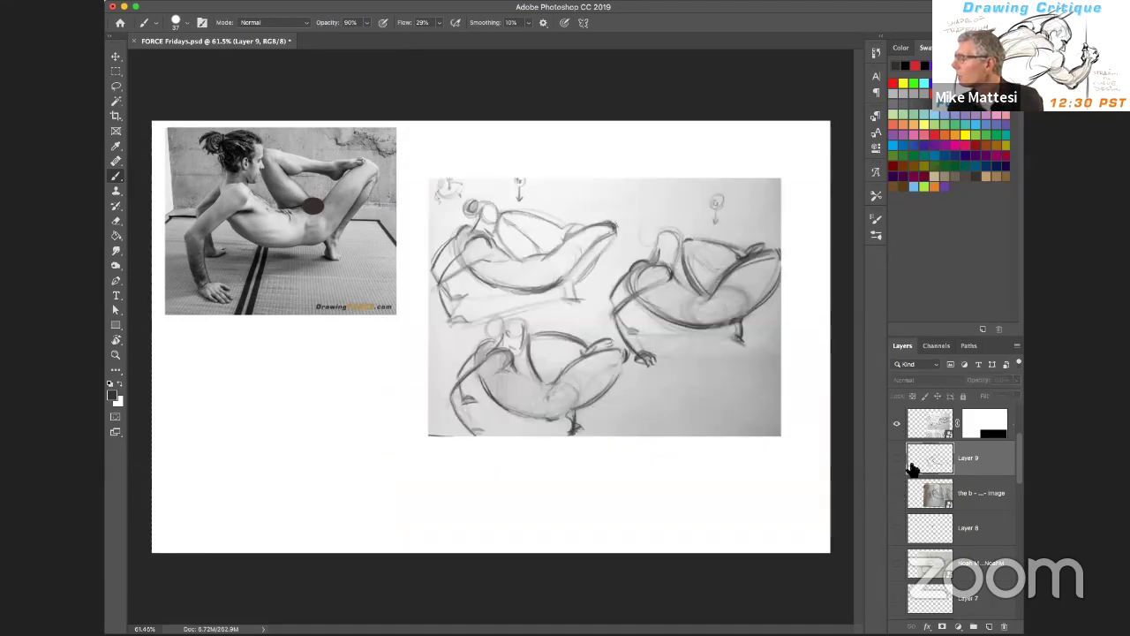
mouse_move(886, 481)
left_mouse_down()
mouse_move(739, 492)
mouse_move(806, 500)
mouse_move(850, 497)
mouse_move(878, 479)
mouse_move(936, 484)
left_mouse_up()
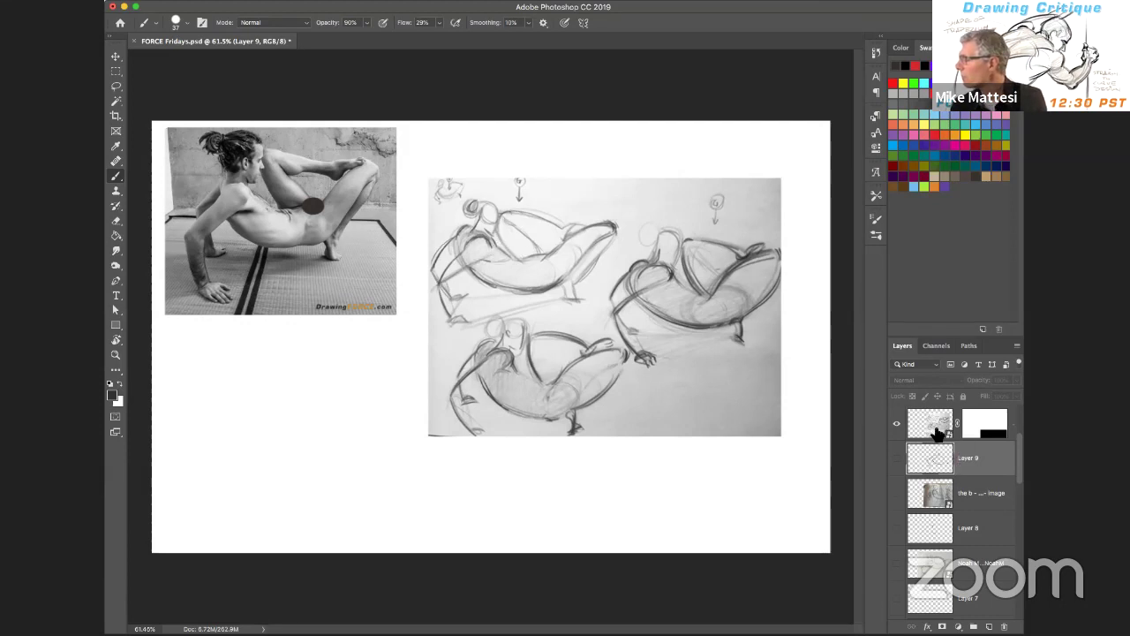
On a new layer above the three-figure page, paint a black study of the shoulder loop and bent arm below the photo
left_click(988, 626)
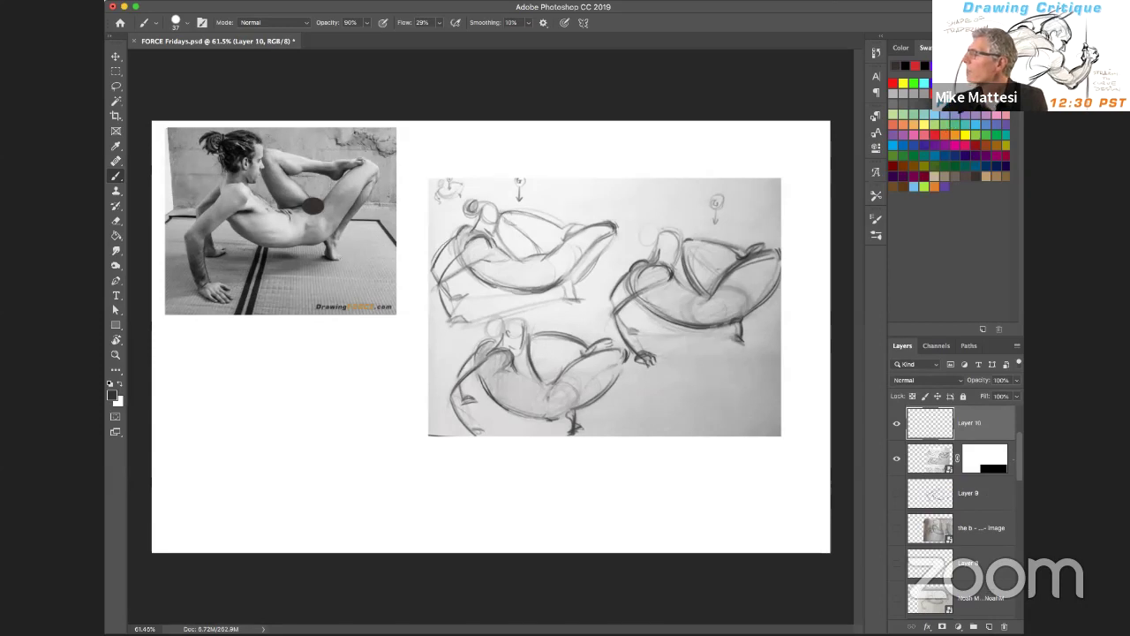
left_click(959, 107)
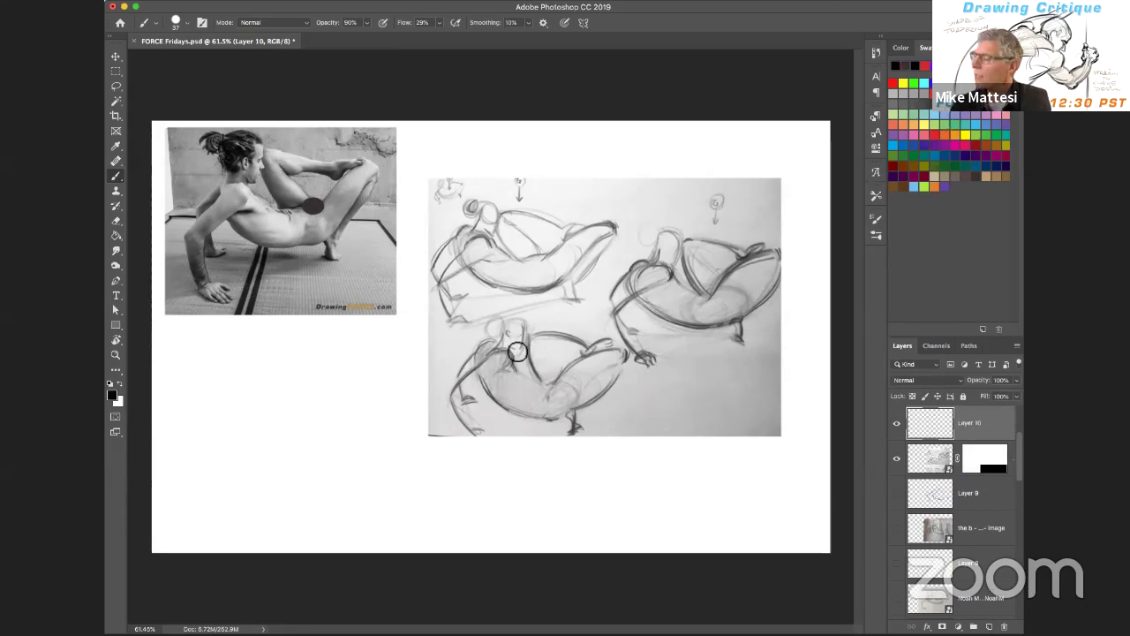
mouse_move(299, 433)
left_mouse_down()
mouse_move(366, 407)
mouse_move(330, 439)
mouse_move(237, 483)
left_mouse_up()
mouse_move(374, 404)
left_mouse_down()
mouse_move(343, 405)
mouse_move(357, 428)
mouse_move(364, 405)
mouse_move(369, 421)
mouse_move(316, 430)
mouse_move(369, 424)
mouse_move(294, 441)
mouse_move(351, 417)
mouse_move(292, 430)
mouse_move(225, 494)
left_mouse_up()
mouse_move(330, 417)
left_mouse_down()
mouse_move(251, 468)
mouse_move(367, 412)
mouse_move(289, 433)
mouse_move(365, 425)
mouse_move(272, 447)
mouse_move(377, 407)
mouse_move(260, 458)
mouse_move(323, 433)
mouse_move(292, 441)
mouse_move(224, 502)
mouse_move(243, 473)
mouse_move(228, 506)
mouse_move(252, 552)
left_mouse_up()
left_click_drag(350, 405, 355, 431)
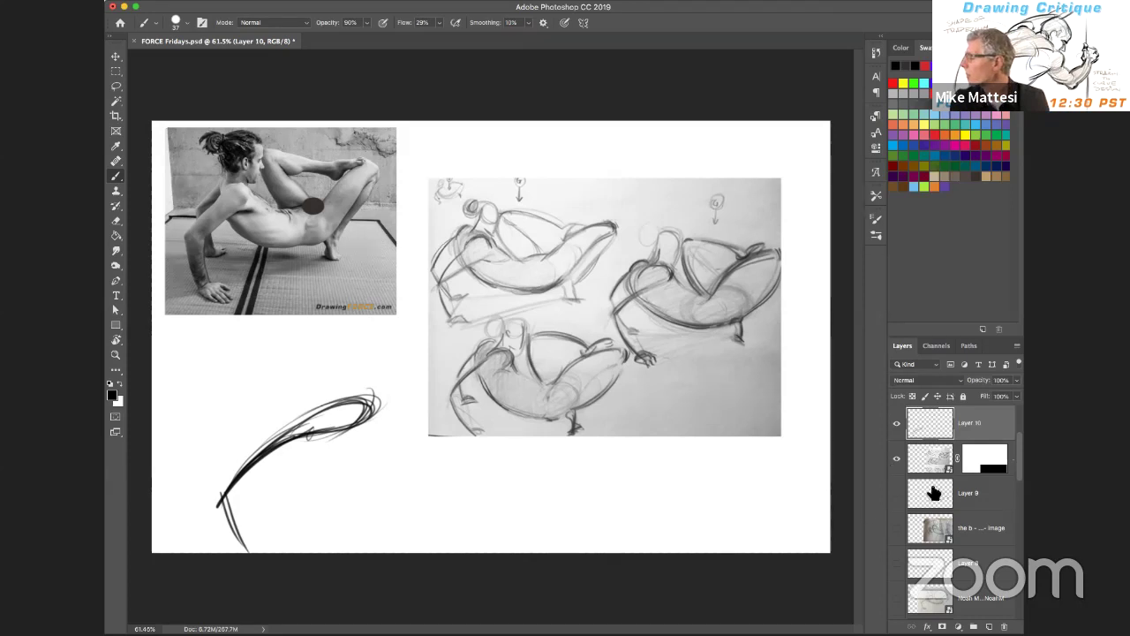
scroll(933, 493, "up", 2)
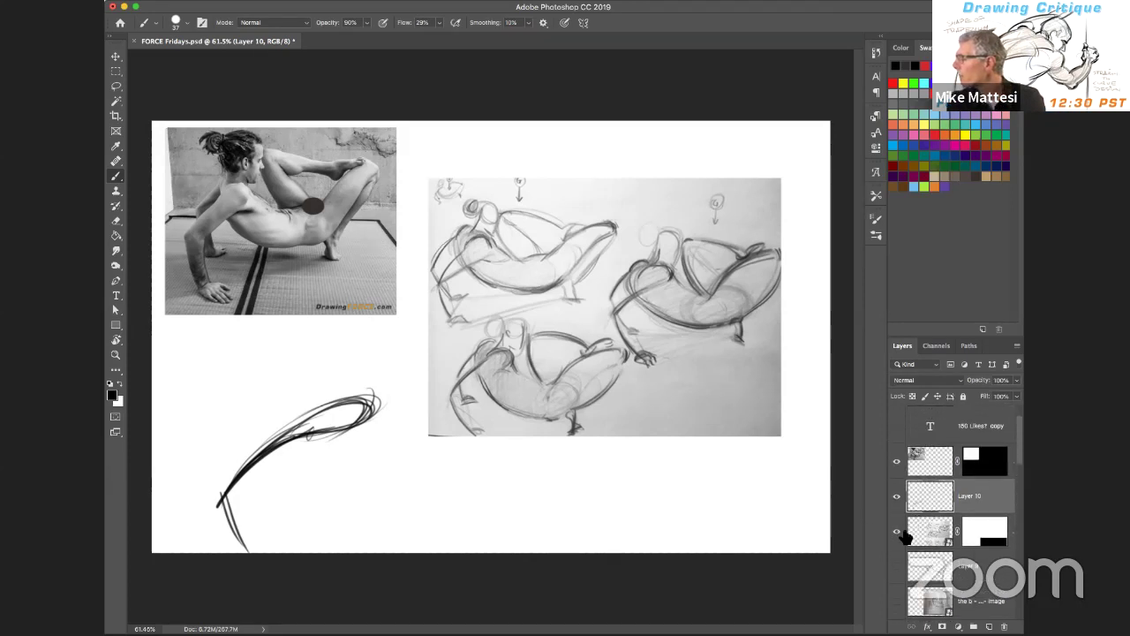
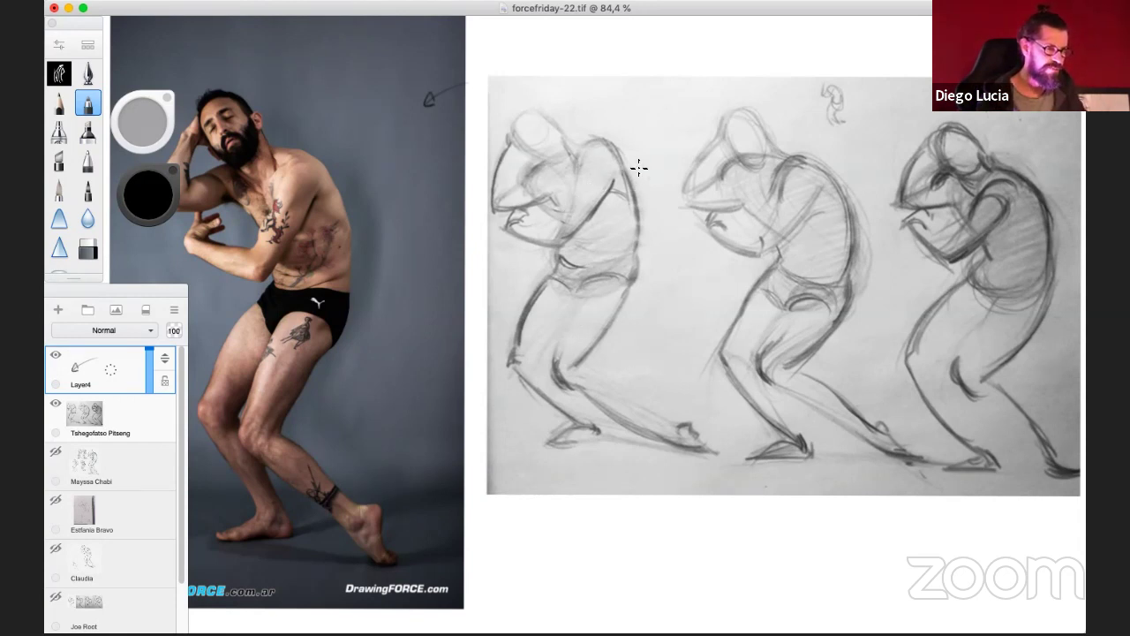
In forcefriday-22.tif, paint black straight and curved lines around the first figure's shoulder and back, and a curve along the photo model's back
mouse_move(640, 194)
left_mouse_down()
mouse_move(643, 159)
mouse_move(636, 222)
mouse_move(624, 206)
mouse_move(633, 226)
mouse_move(640, 211)
mouse_move(536, 183)
mouse_move(587, 150)
mouse_move(623, 171)
mouse_move(596, 152)
mouse_move(639, 205)
left_mouse_up()
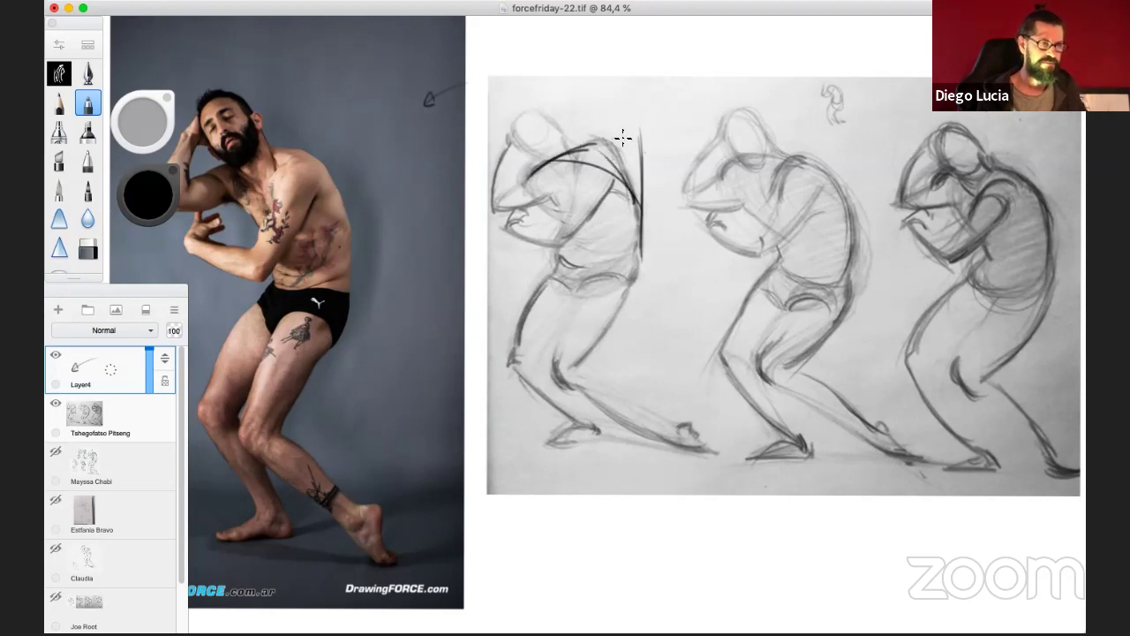
mouse_move(639, 137)
left_mouse_down()
mouse_move(571, 141)
mouse_move(635, 138)
left_mouse_up()
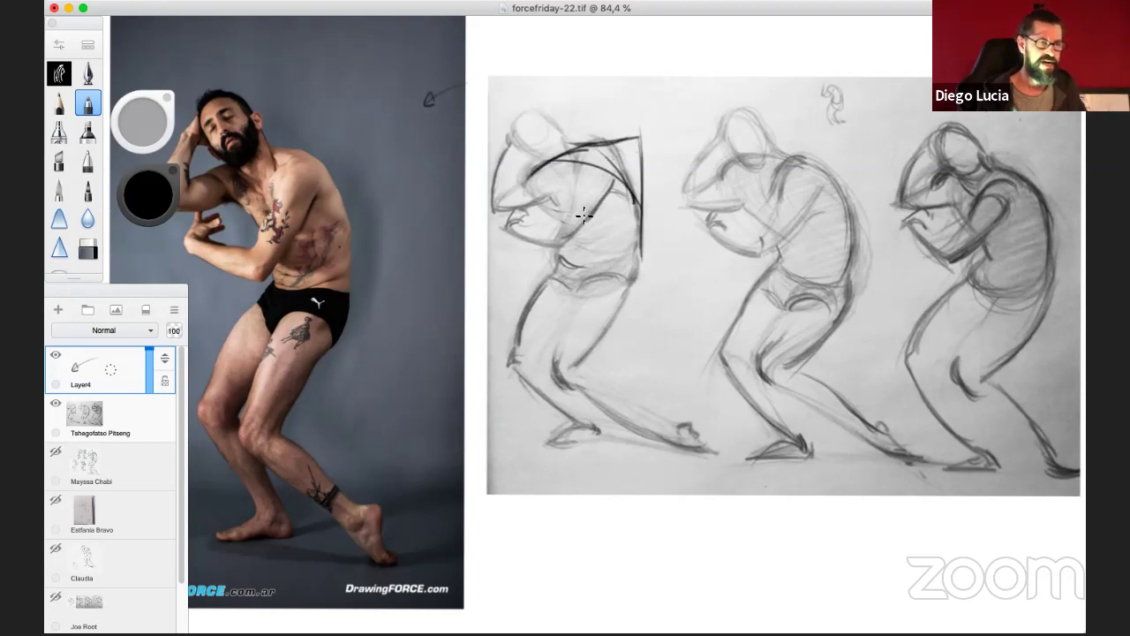
left_click_drag(291, 188, 373, 285)
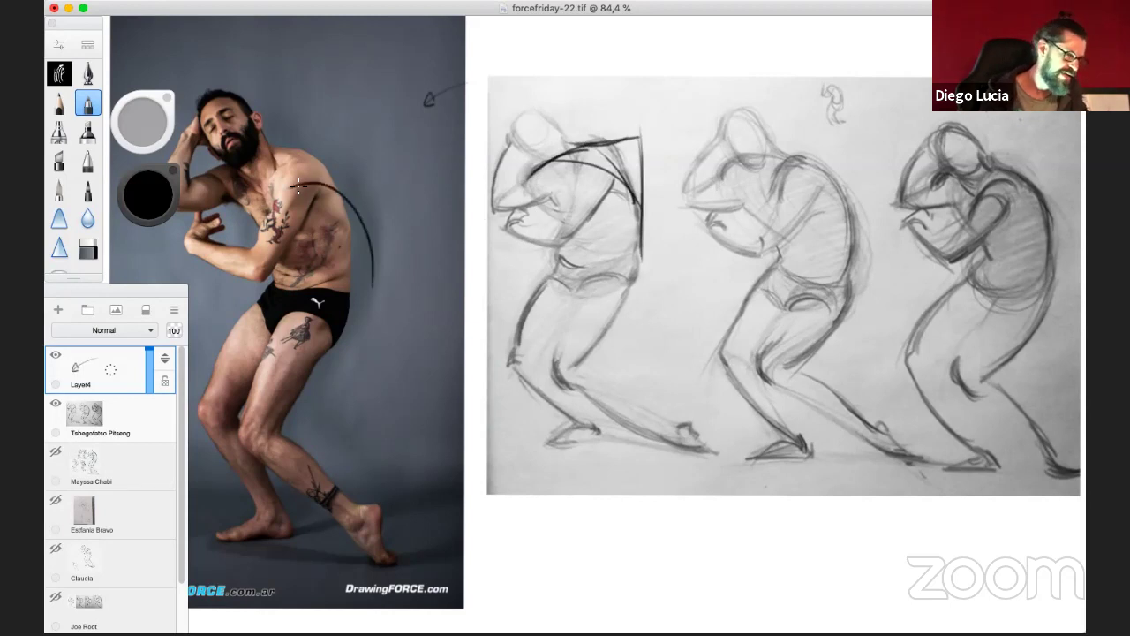